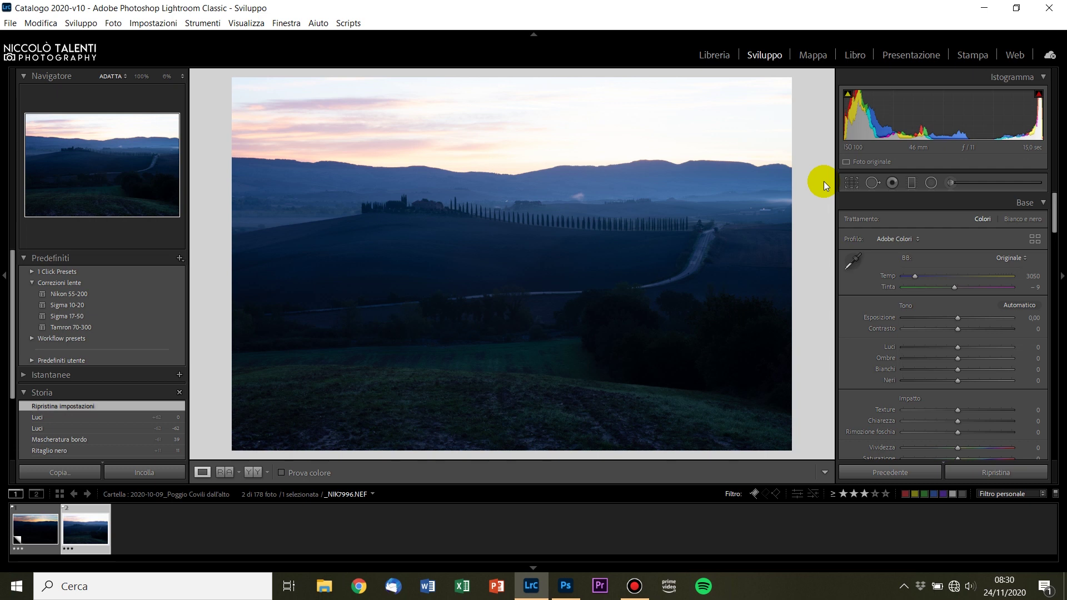
Return to the dawn landscape photo and apply the Sigma 17-50 lens correction preset
left_click(36, 536)
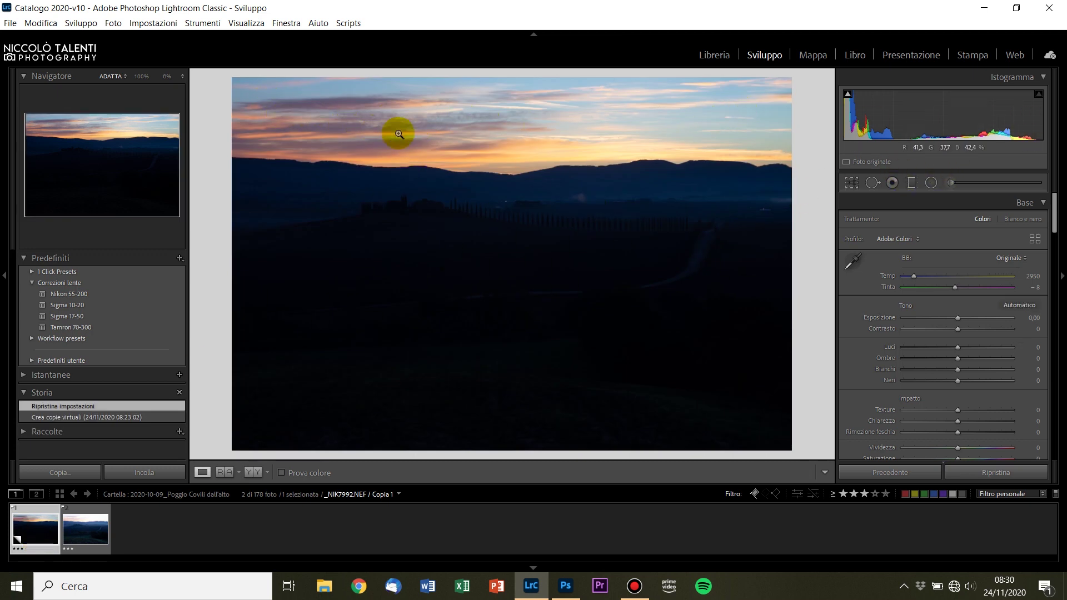
key("Right")
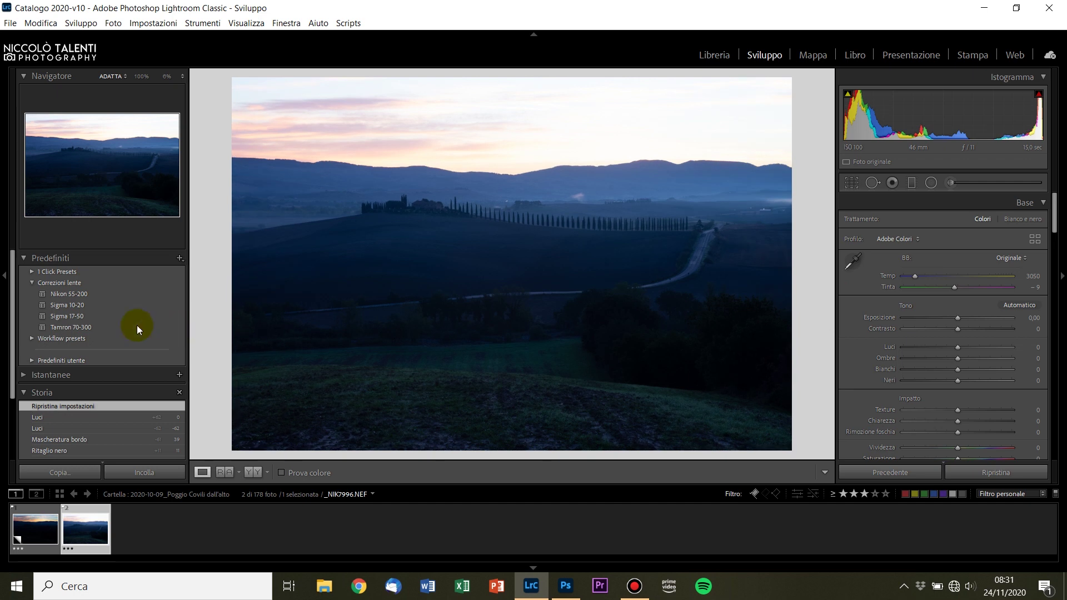
left_click(69, 313)
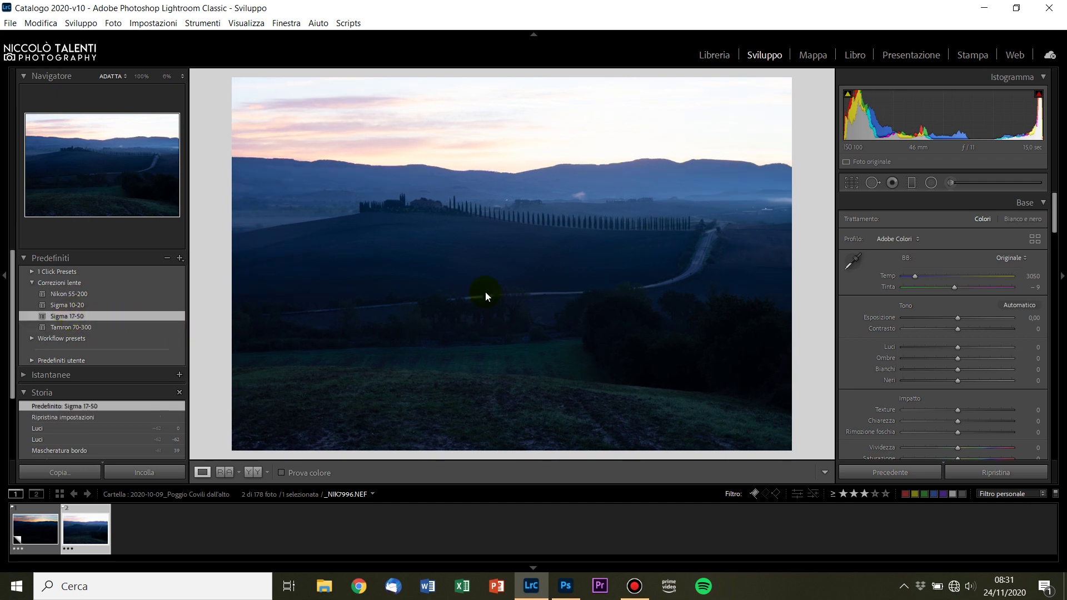
scroll(857, 336, "down", 10)
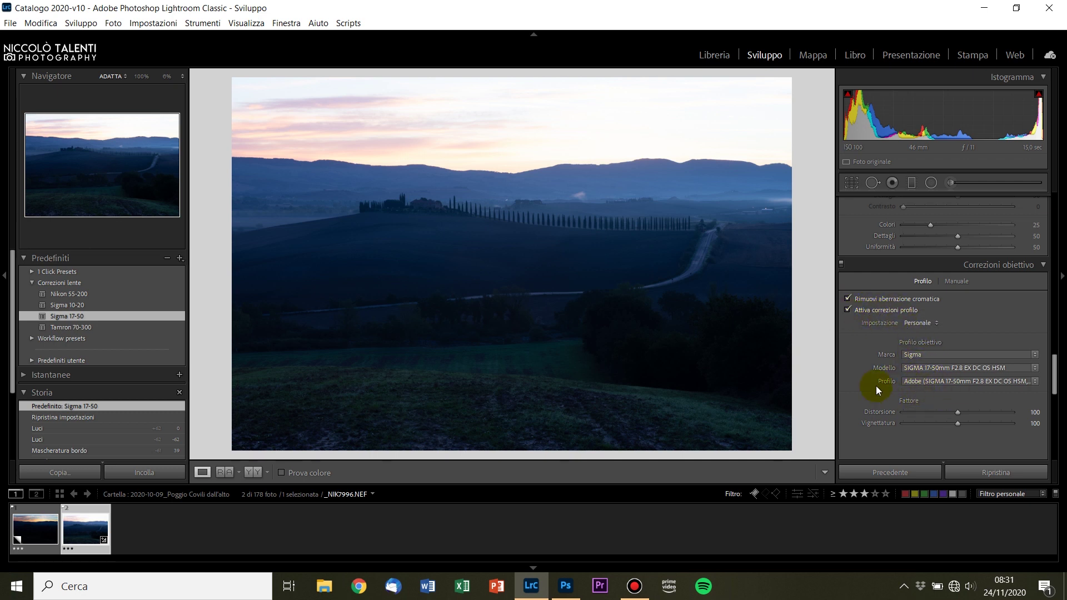
scroll(859, 386, "up", 3)
scroll(853, 401, "up", 4)
scroll(852, 401, "up", 3)
Set Temp to 3735, Esposizione +0.51, Ombre +10 and Neri +20
left_click_drag(919, 276, 922, 275)
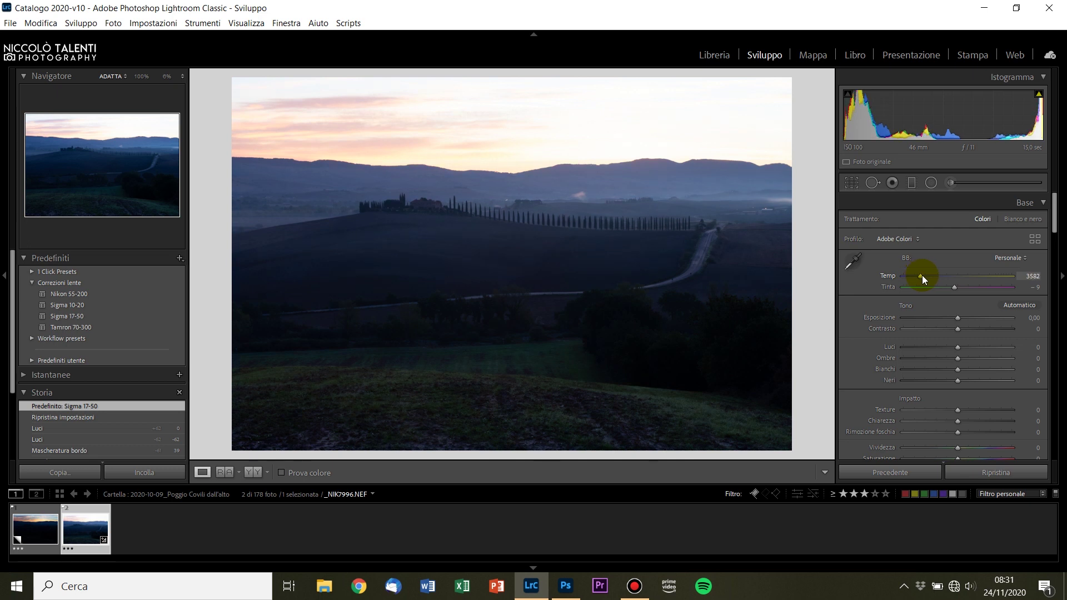
left_click_drag(922, 275, 921, 275)
left_click_drag(921, 275, 923, 275)
left_click_drag(957, 317, 964, 314)
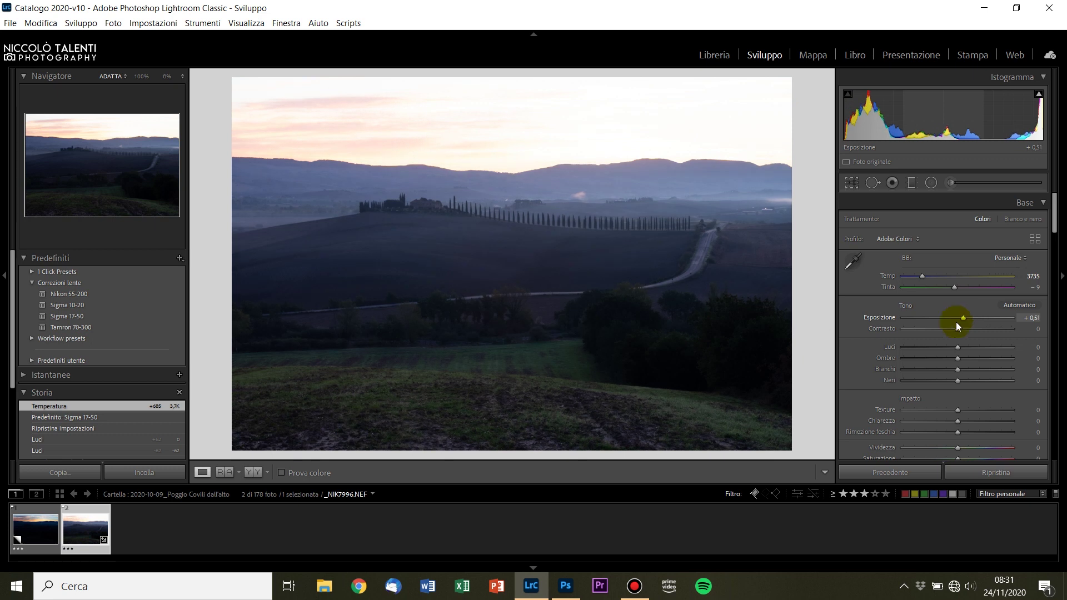
mouse_move(961, 380)
left_mouse_down()
mouse_move(975, 380)
mouse_move(967, 357)
left_mouse_up()
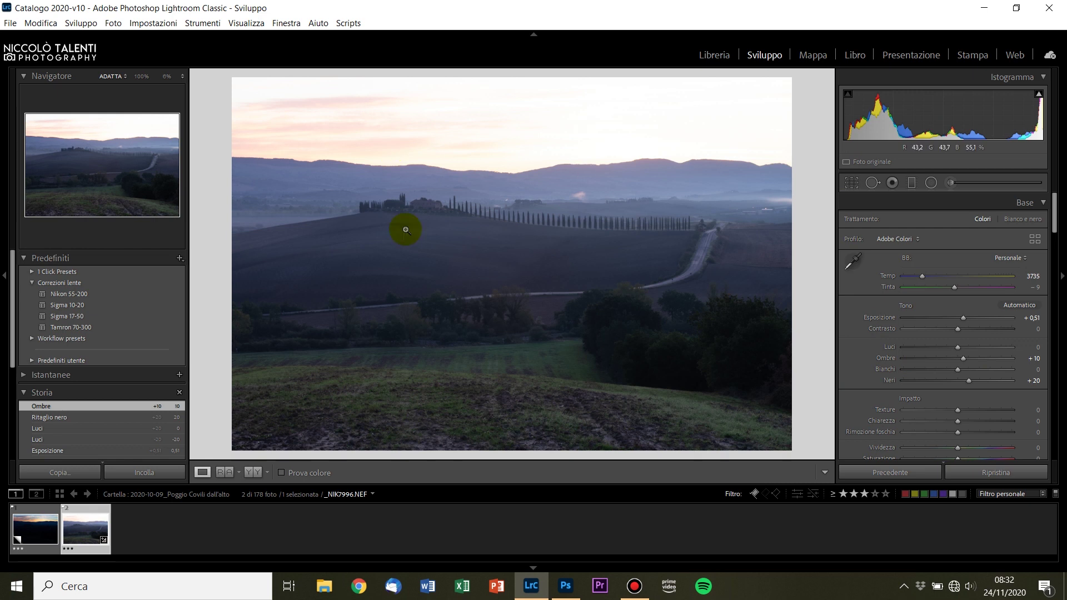
Set the sharpening Mascheratura to 26 while previewing the edge mask
scroll(860, 396, "down", 3)
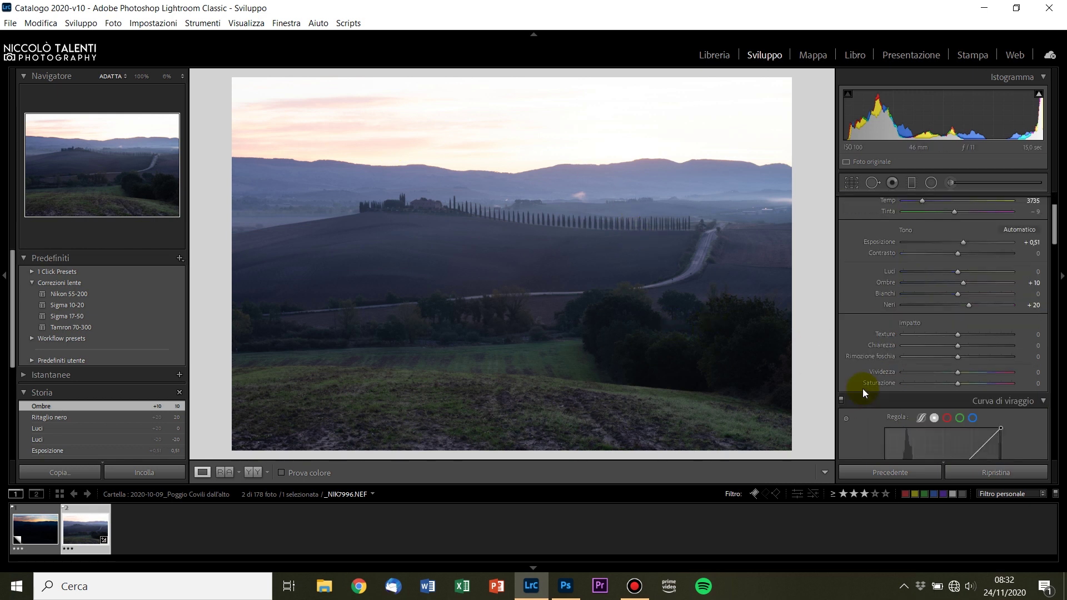
scroll(862, 337, "down", 5)
scroll(853, 240, "up", 3)
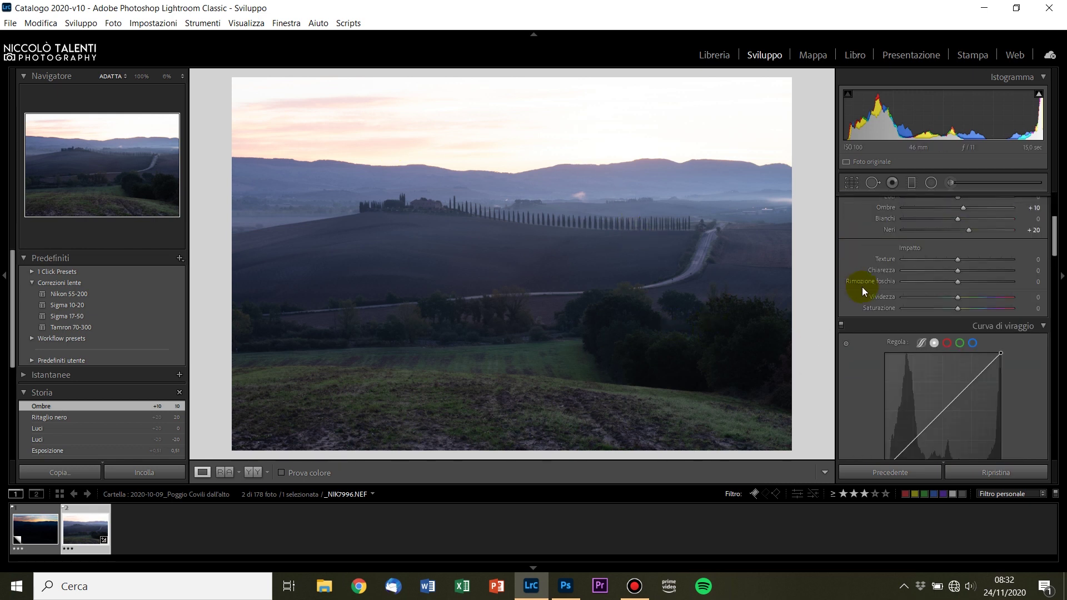
scroll(860, 288, "down", 5)
scroll(860, 289, "down", 5)
scroll(860, 288, "down", 5)
scroll(860, 288, "down", 5)
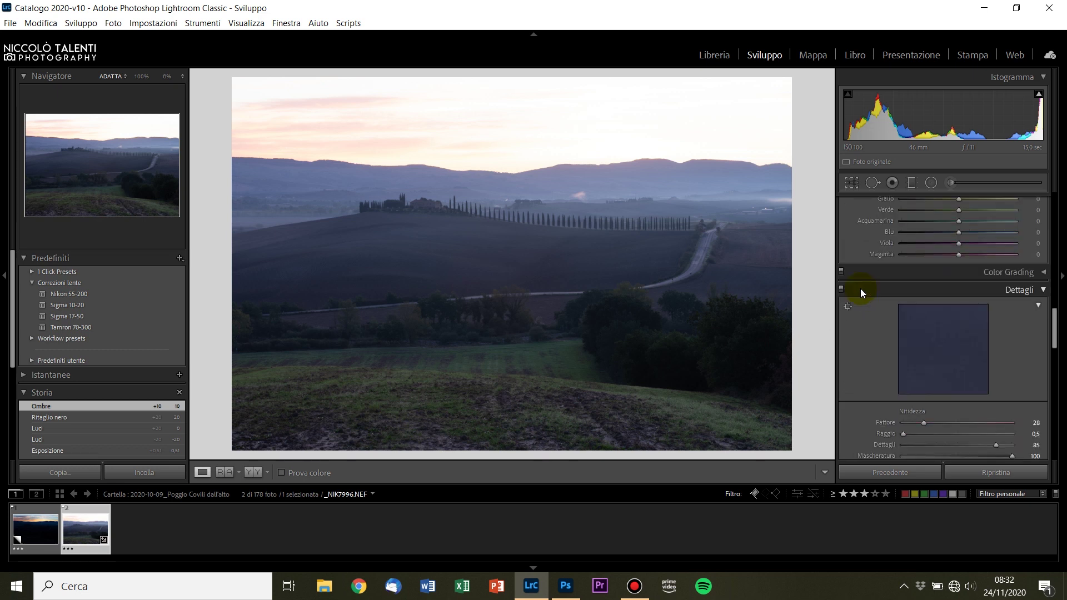
scroll(860, 288, "down", 5)
scroll(860, 288, "down", 3)
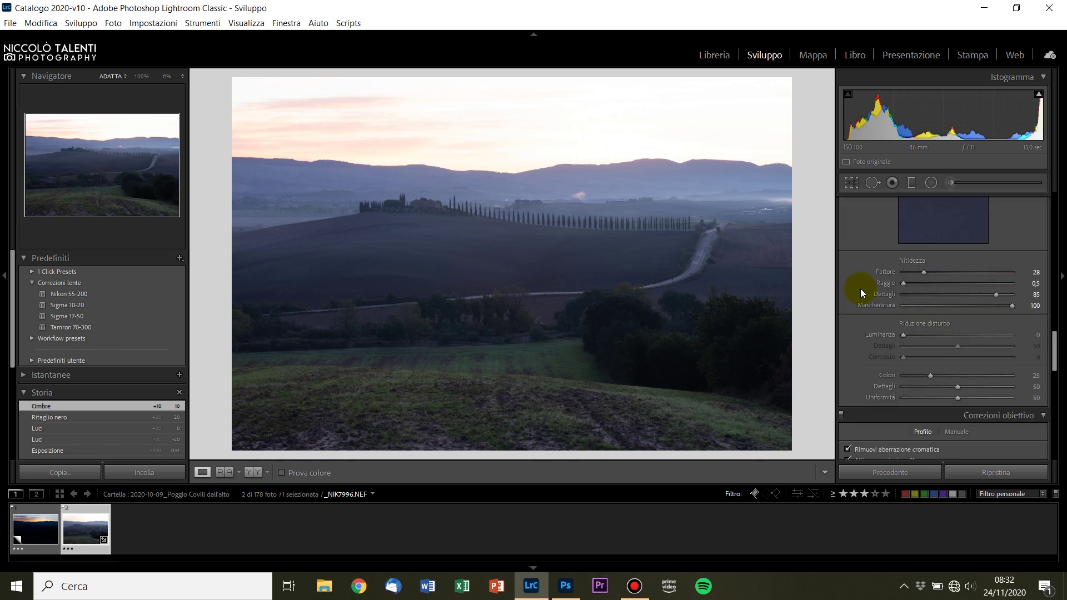
left_click_drag(996, 303, 931, 304)
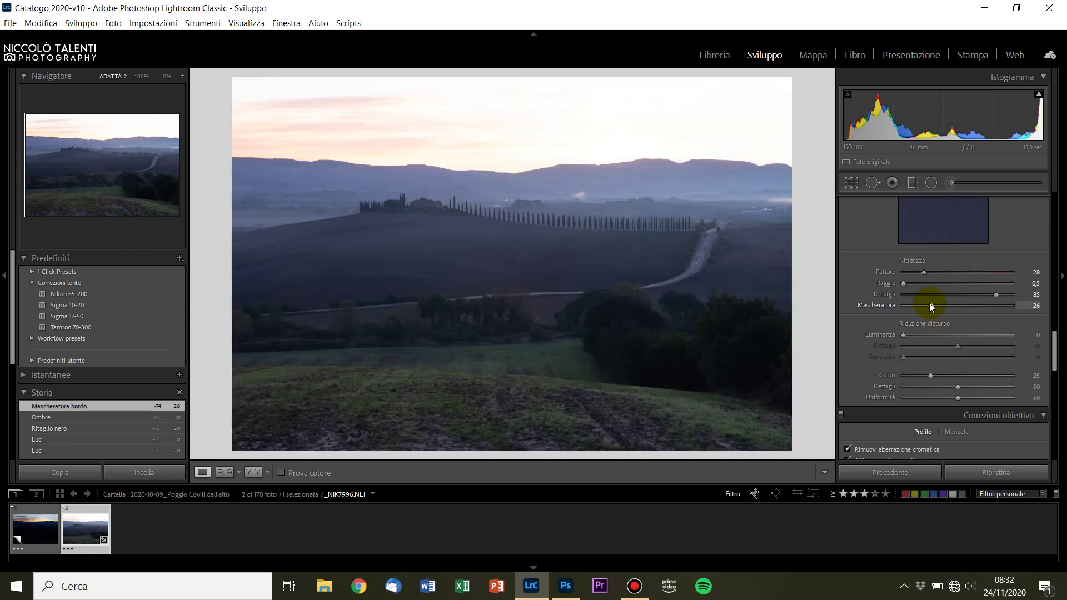
scroll(868, 333, "down", 2)
scroll(868, 333, "up", 5)
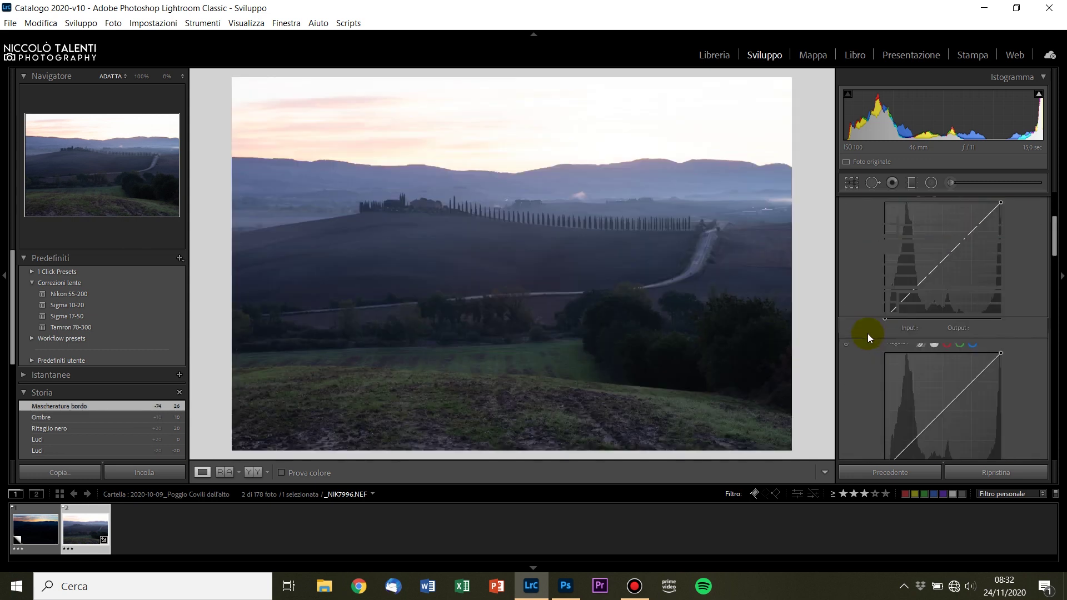
scroll(868, 333, "up", 4)
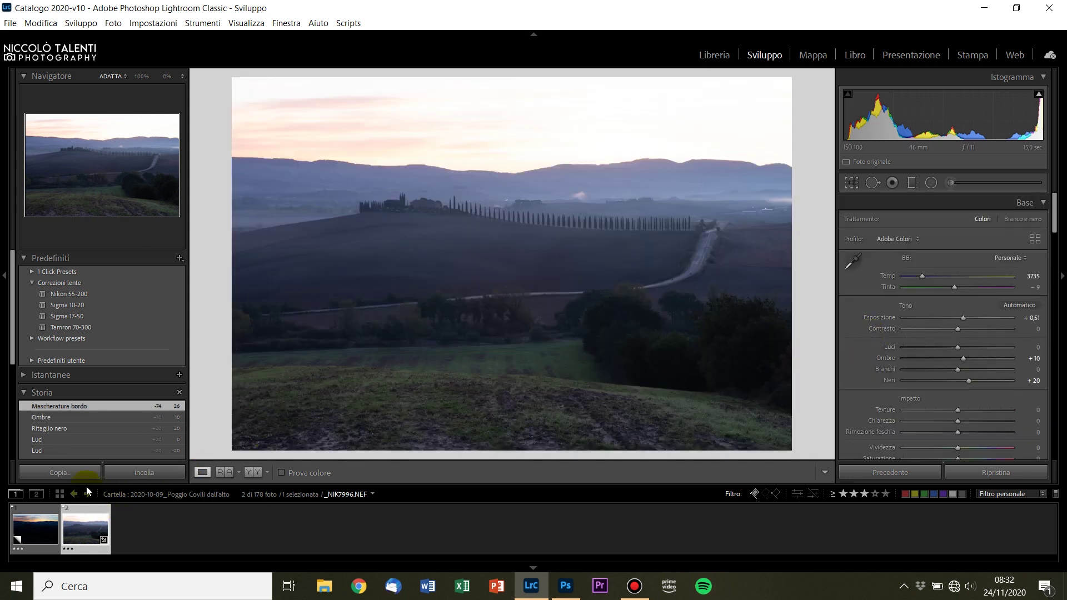
left_click(82, 471)
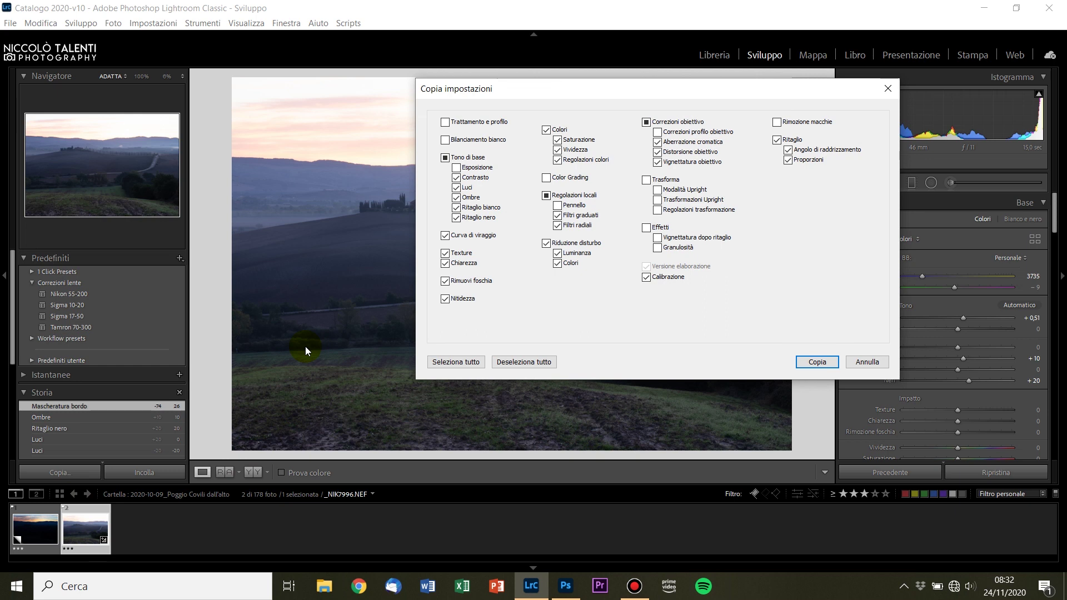
Copy only Versione elaborazione, Correzioni obiettivo and Nitidezza, and paste them onto the sunset copy
left_click(499, 364)
left_click(694, 266)
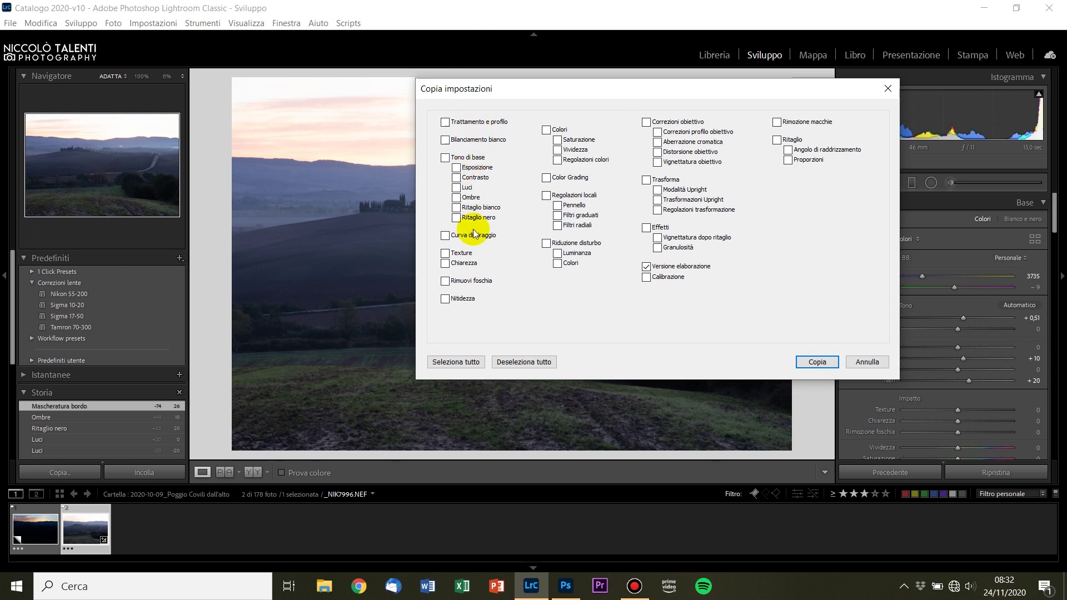
left_click(676, 122)
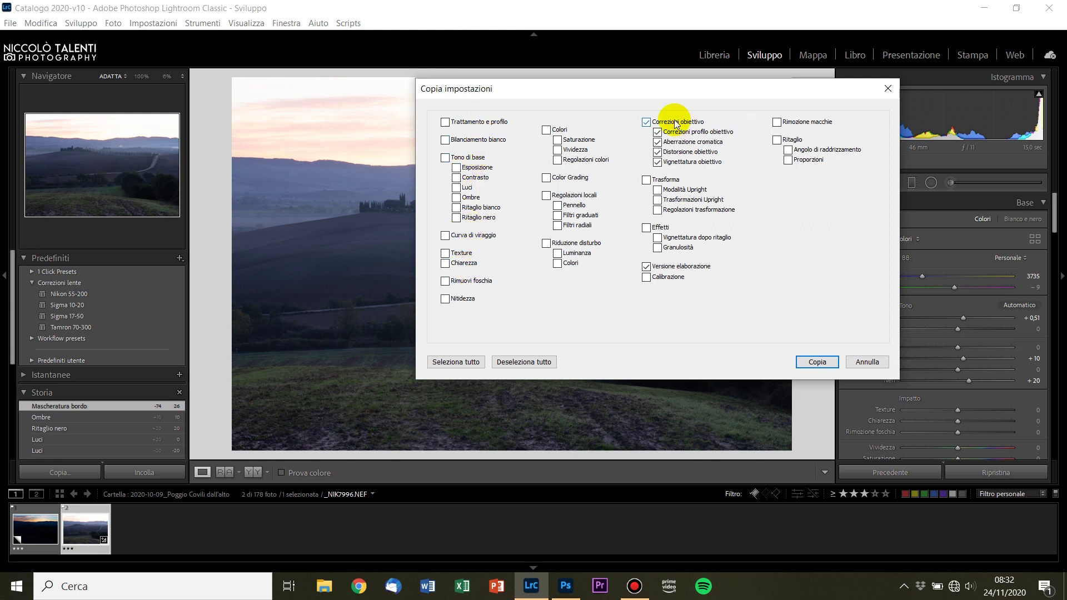
left_click(445, 298)
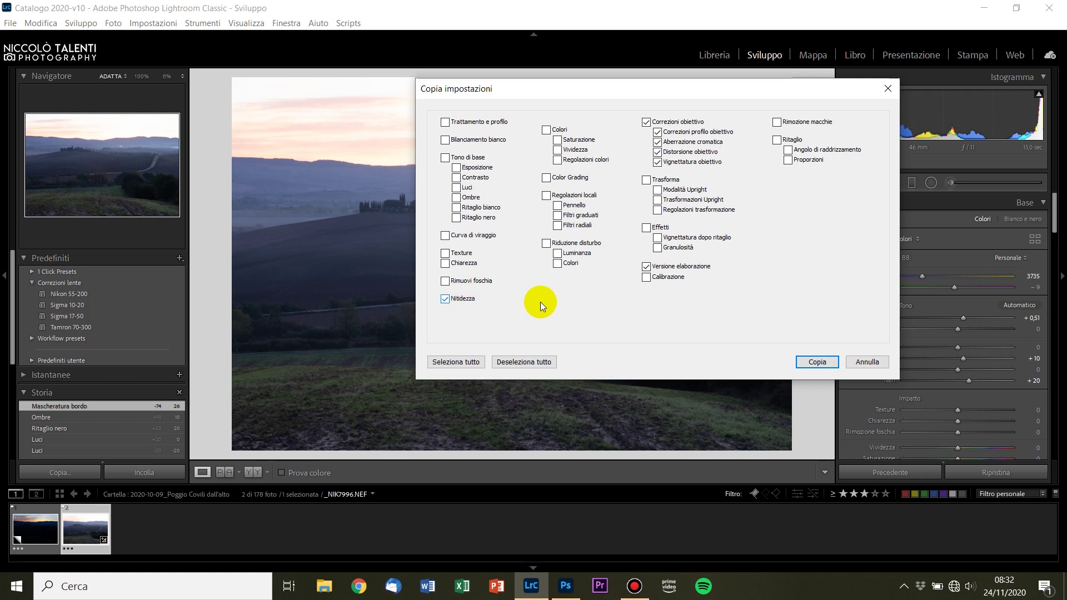
left_click(817, 367)
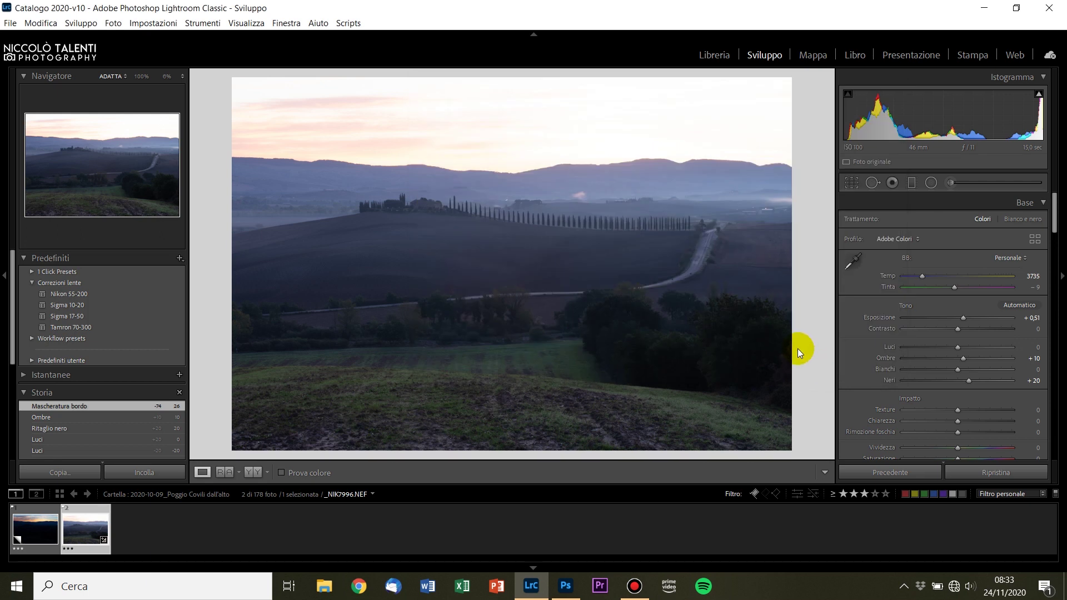
left_click(56, 516)
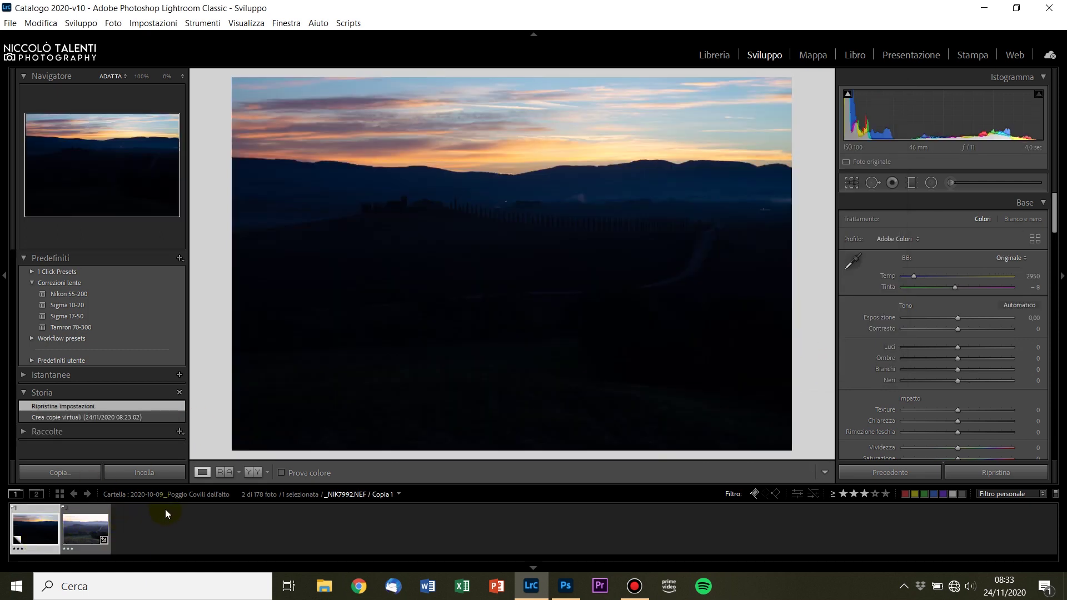
left_click(154, 478)
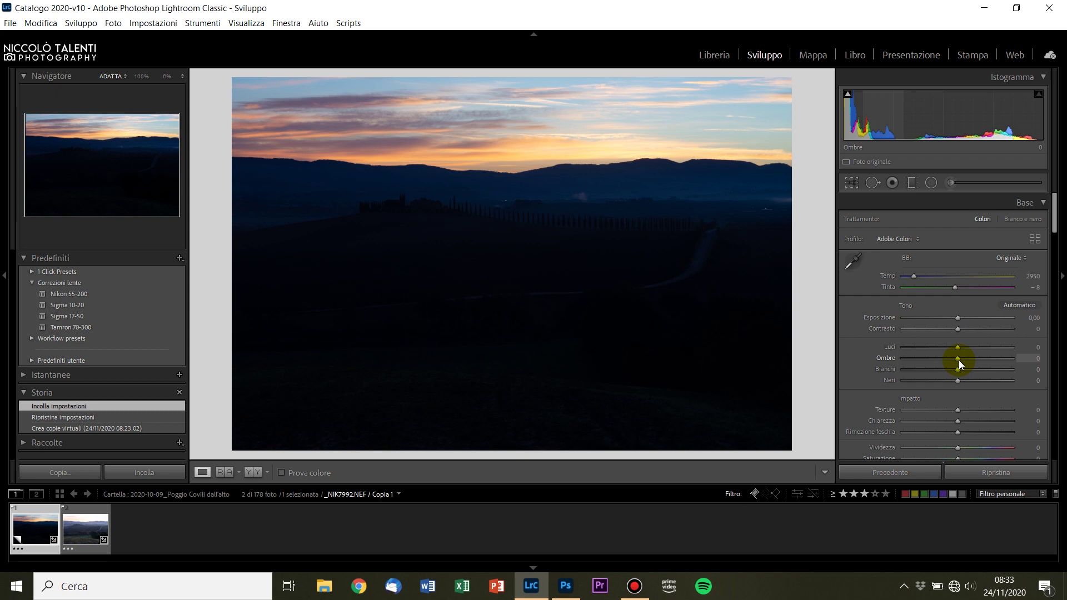
Set Ombre +100, Esposizione +0.46, Luci -39, Temp 3225 and Tinta +3
left_click_drag(958, 361, 1037, 358)
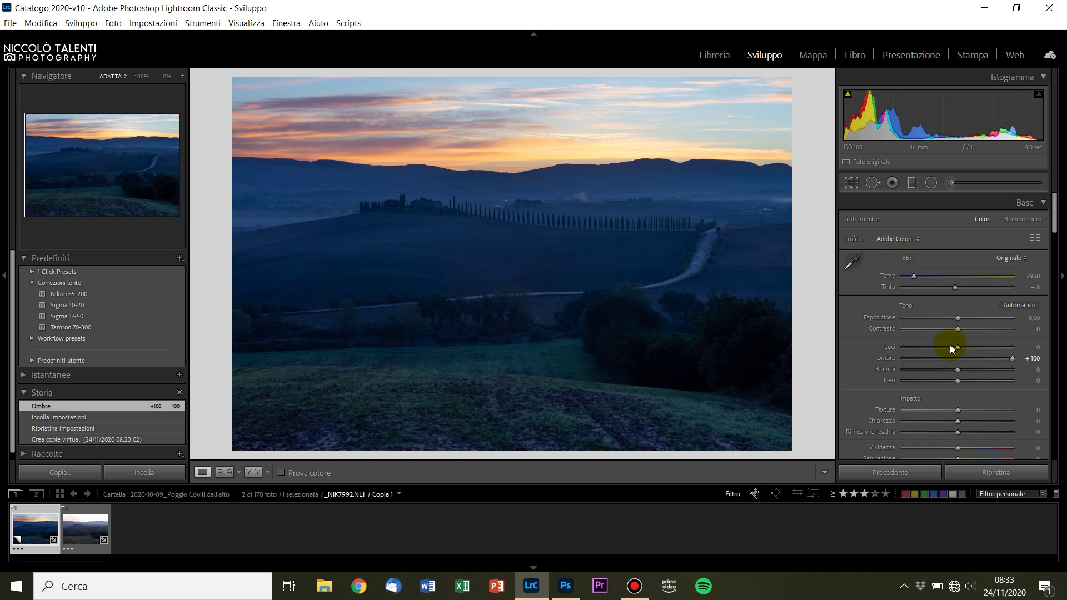
left_click_drag(956, 315, 962, 318)
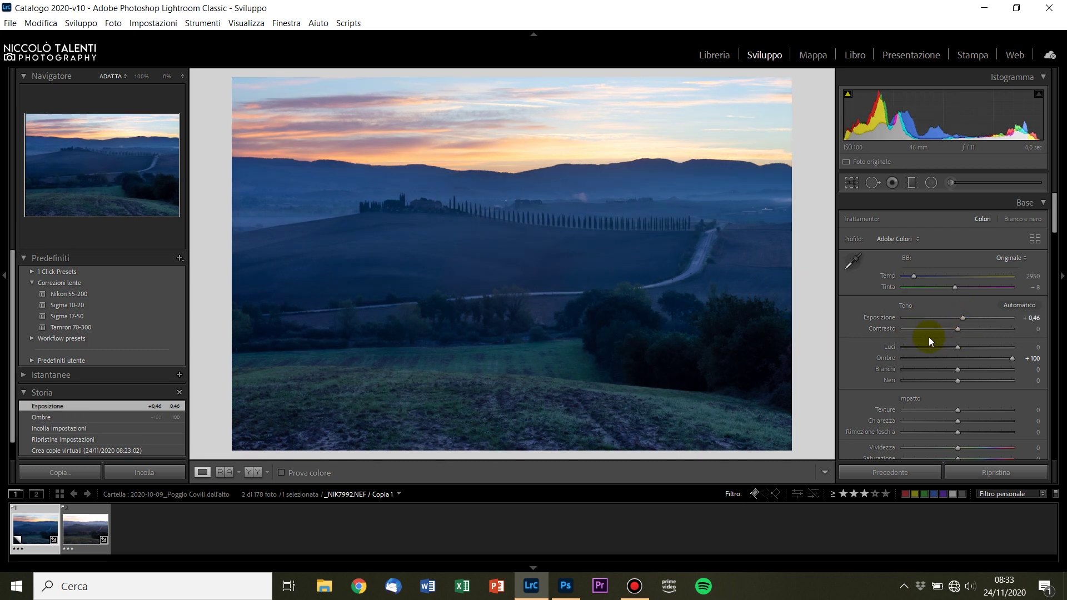
left_click_drag(930, 345, 935, 348)
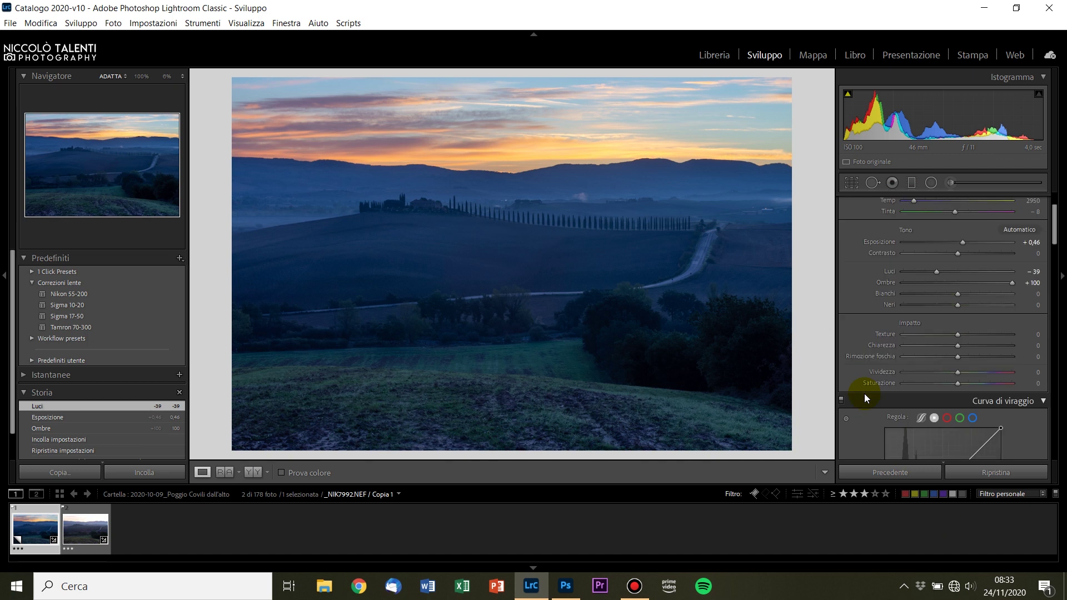
left_click_drag(920, 276, 914, 280)
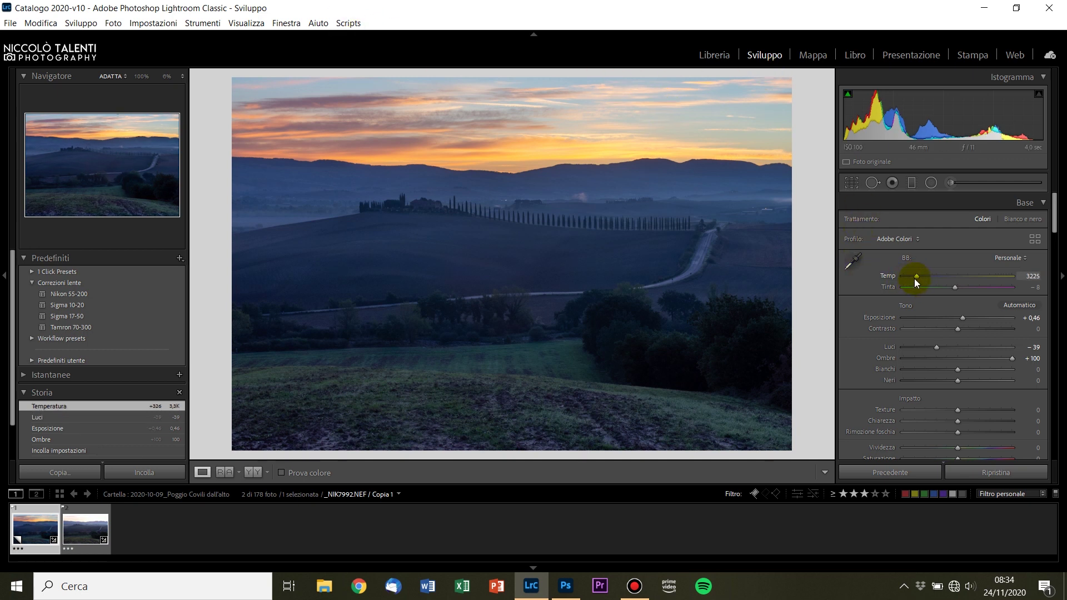
left_click_drag(956, 288, 959, 288)
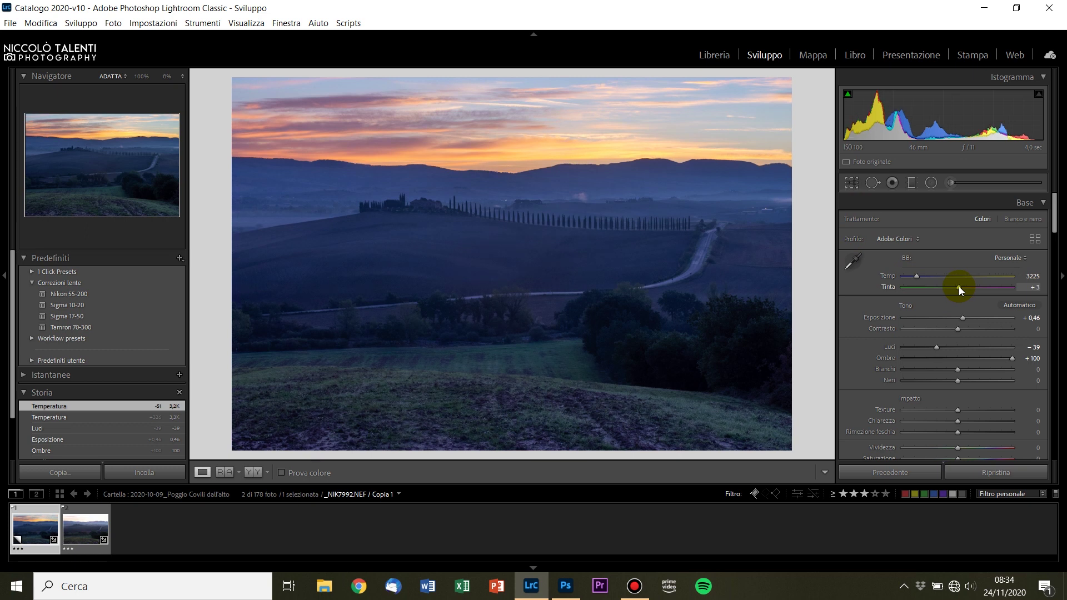
Set sharpening Mascheratura to 100 and Luminanza noise reduction to 19
scroll(863, 356, "down", 5)
scroll(862, 355, "down", 3)
scroll(862, 356, "down", 3)
scroll(862, 356, "down", 3)
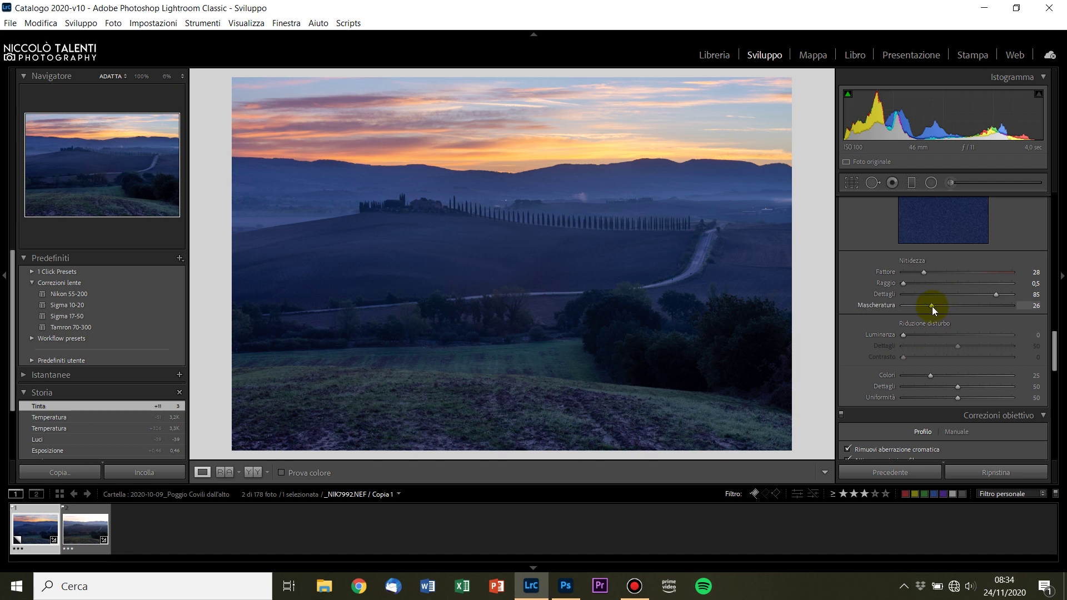
left_click_drag(931, 306, 1060, 313)
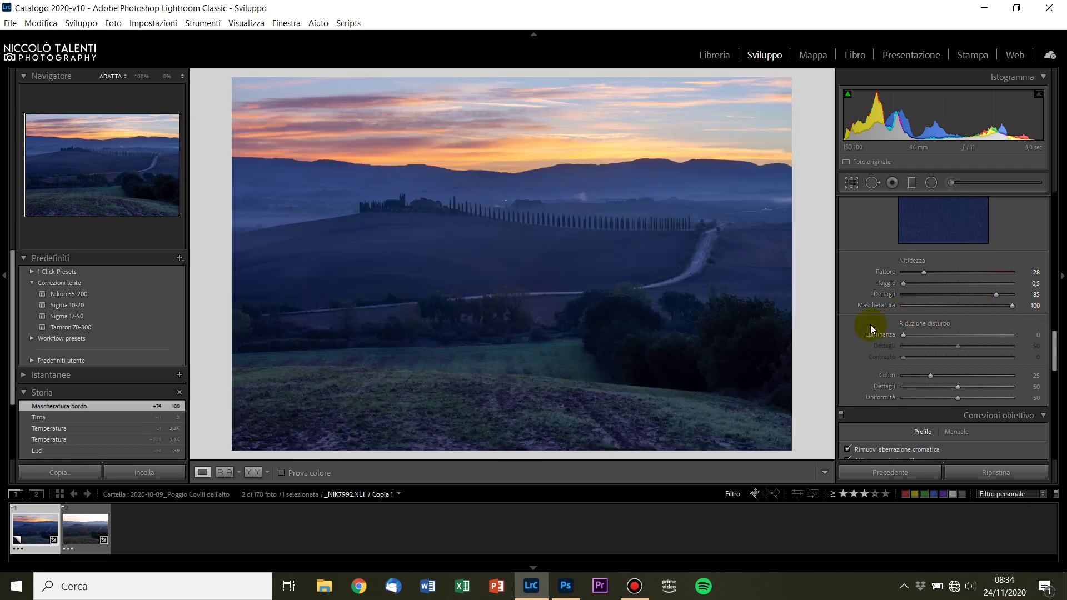
scroll(869, 328, "down", 2)
left_click(913, 258)
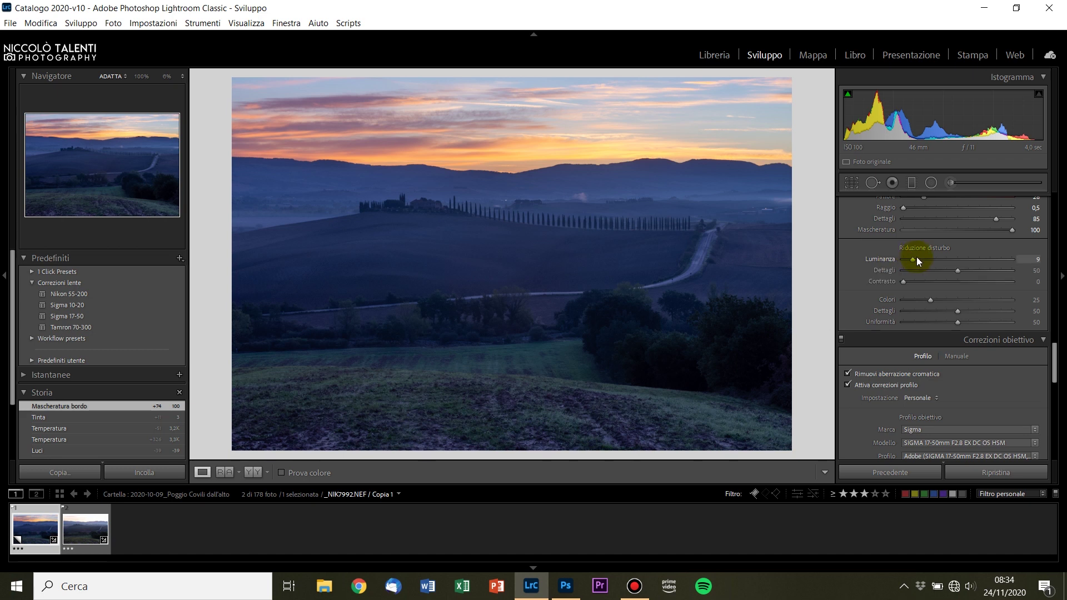
left_click_drag(918, 259, 921, 261)
left_click_drag(923, 258, 923, 259)
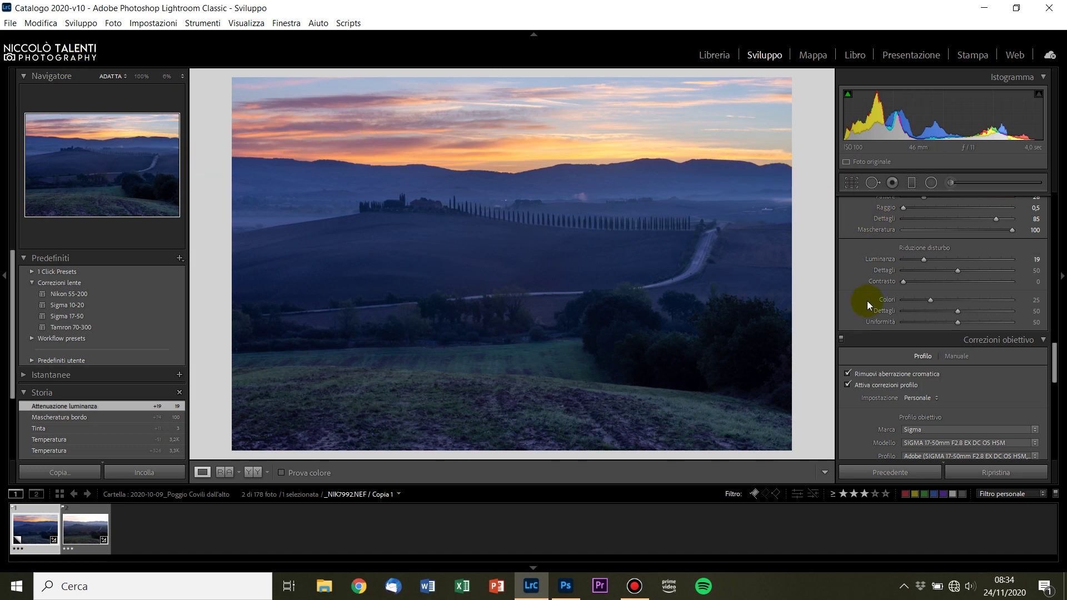
scroll(867, 301, "down", 2)
scroll(867, 301, "up", 10)
scroll(866, 301, "up", 10)
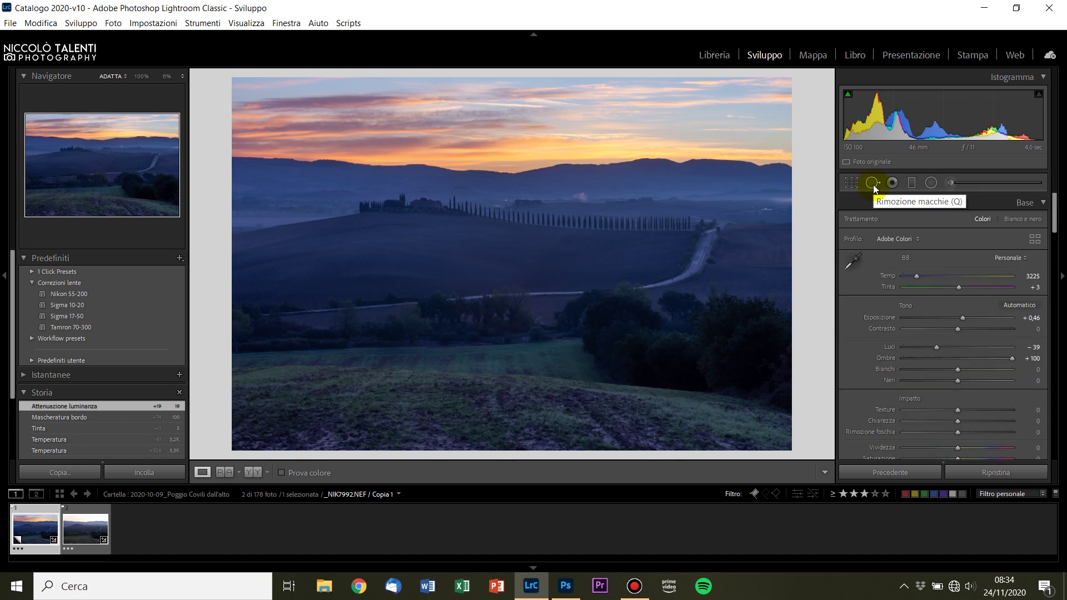
left_click(873, 182)
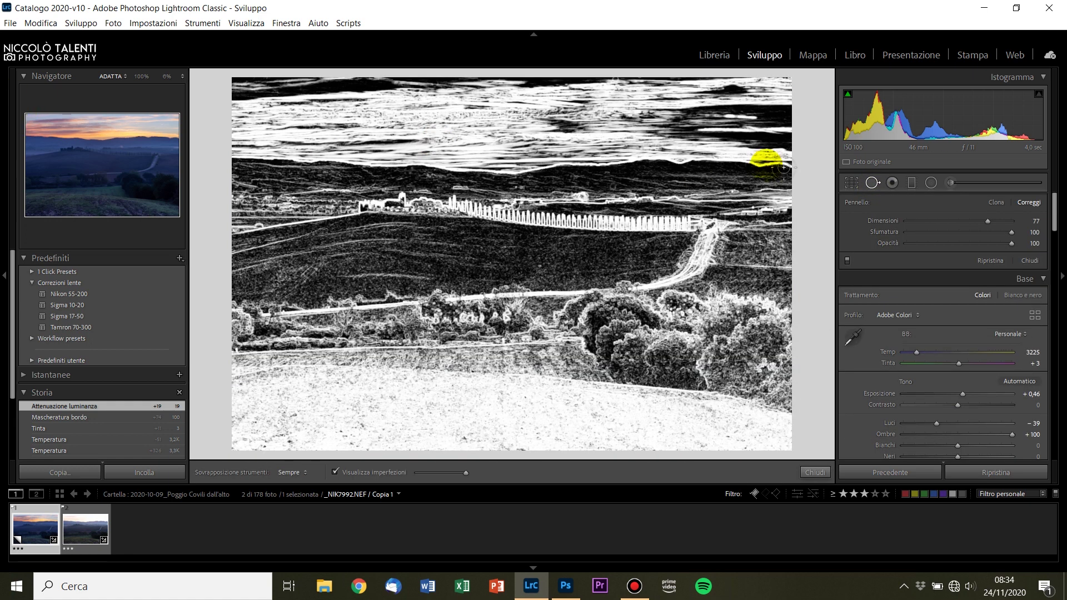
Turn off Visualizza imperfezioni, heal two spots at 100% zoom, then return to full view
left_click(343, 476)
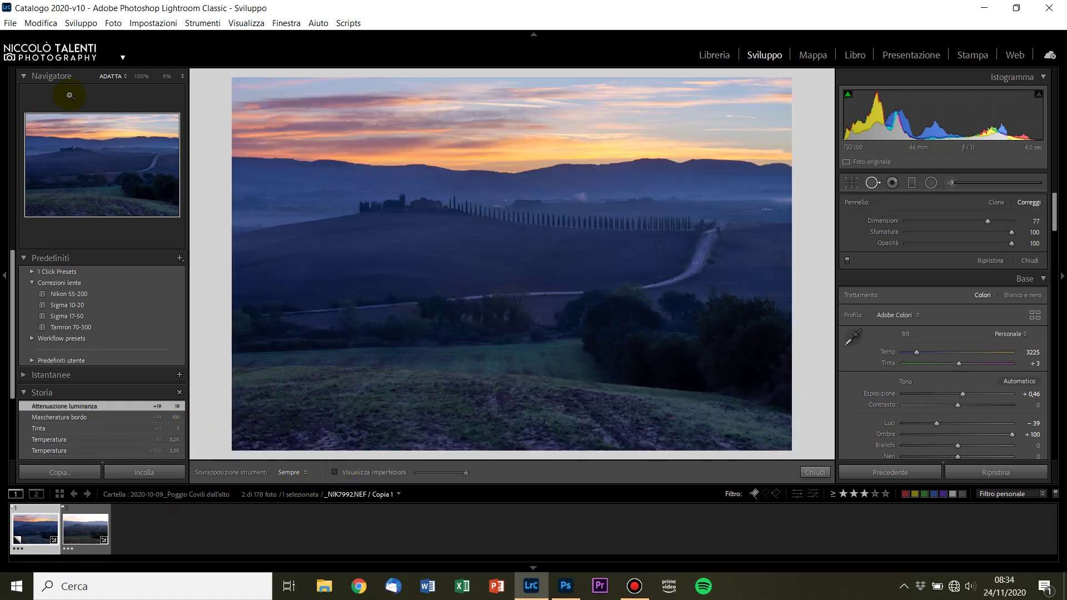
left_click(38, 122)
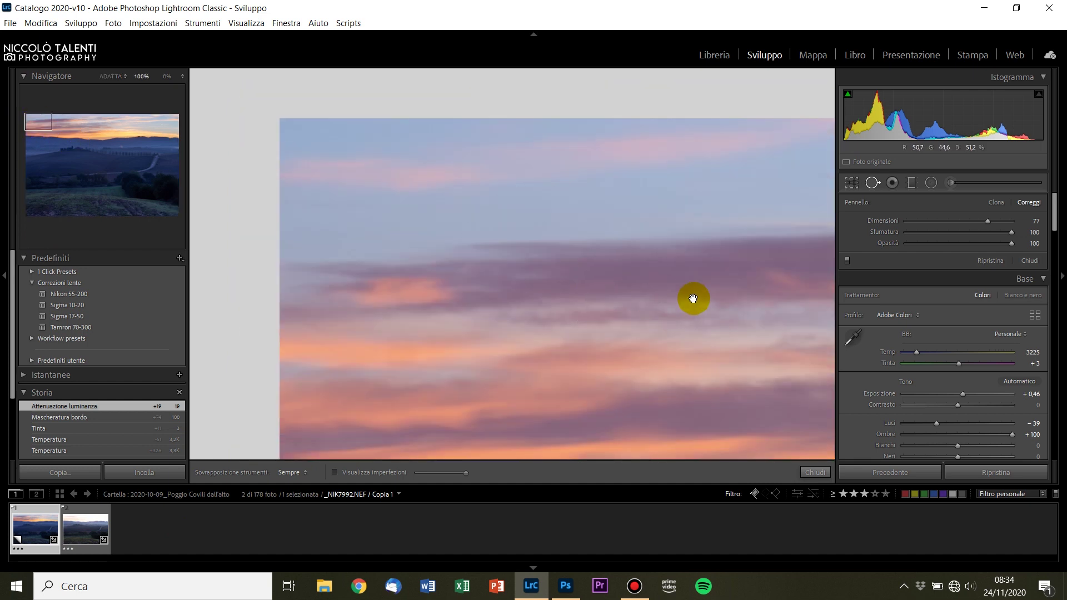
scroll(686, 311, "down", 10)
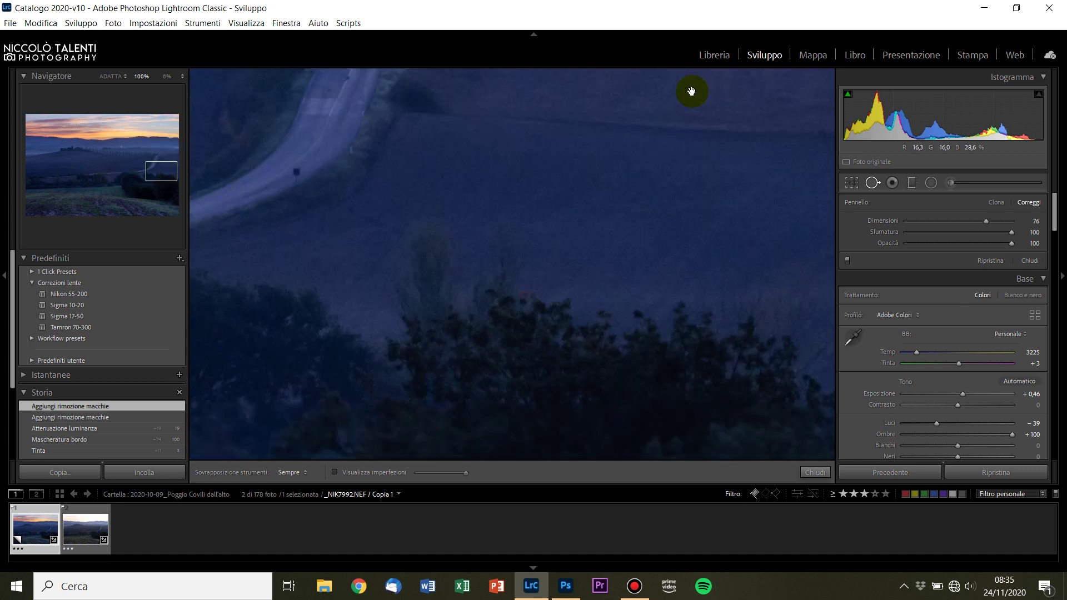
left_click_drag(623, 348, 756, 288)
key("z")
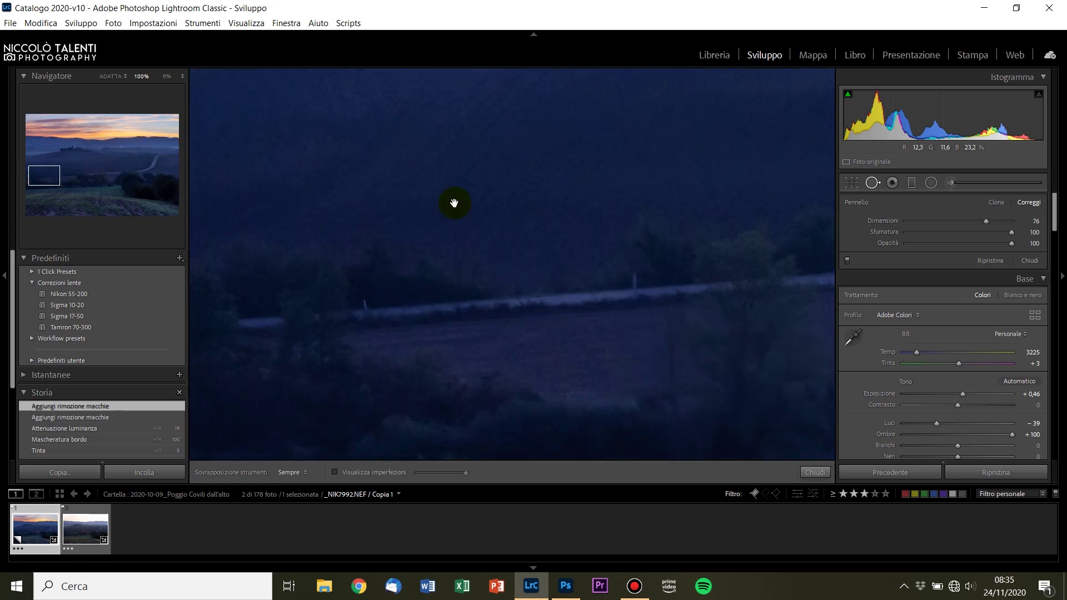
left_click(874, 183)
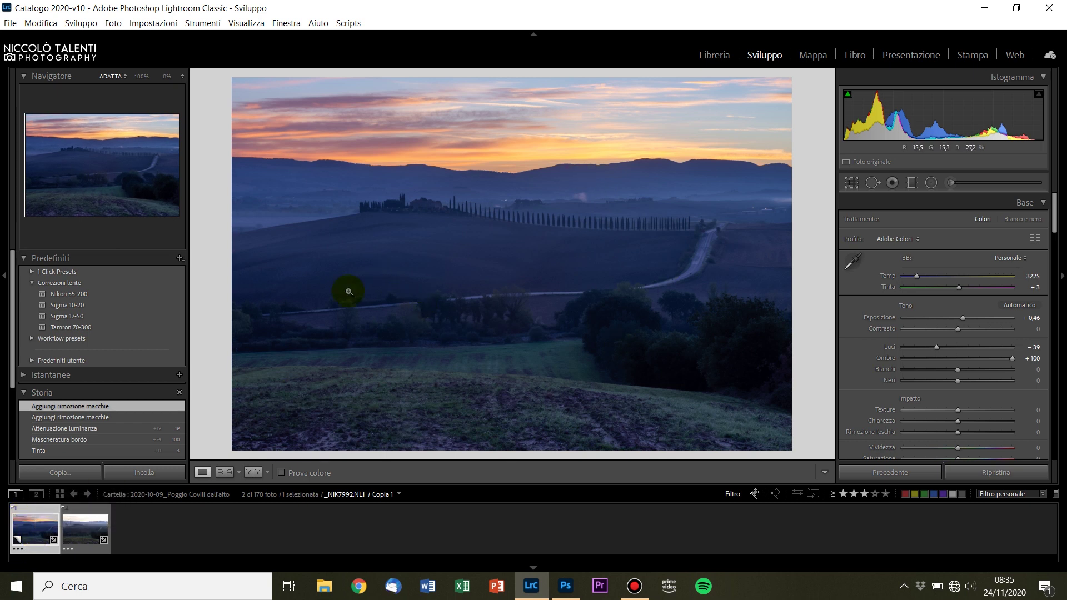
Copy only Versione elaborazione and Rimozione macchie, then paste them onto _NIK7996
left_click(55, 472)
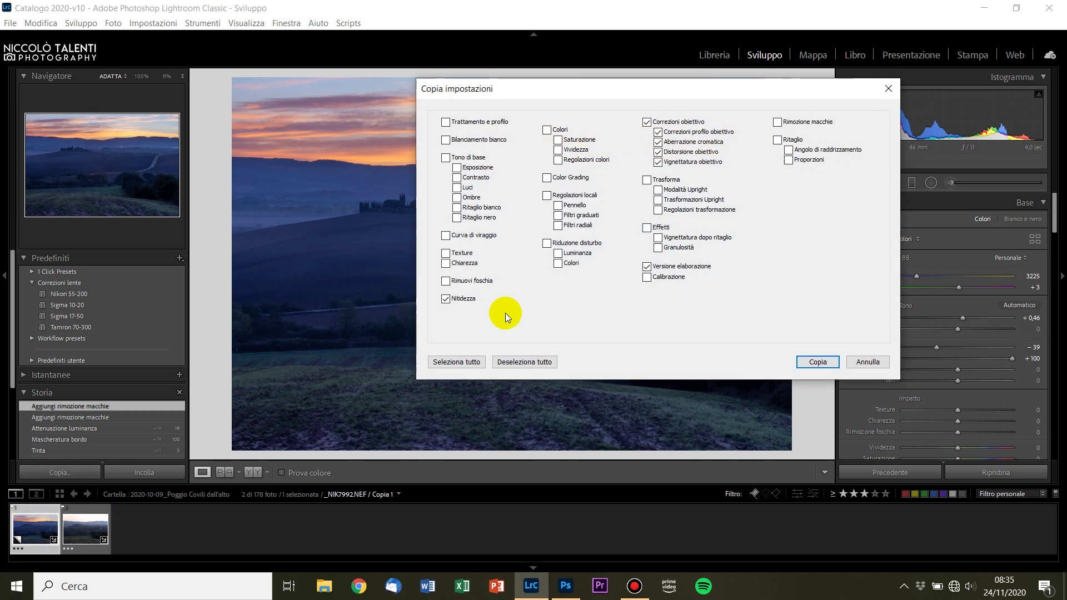
left_click(524, 362)
left_click(648, 267)
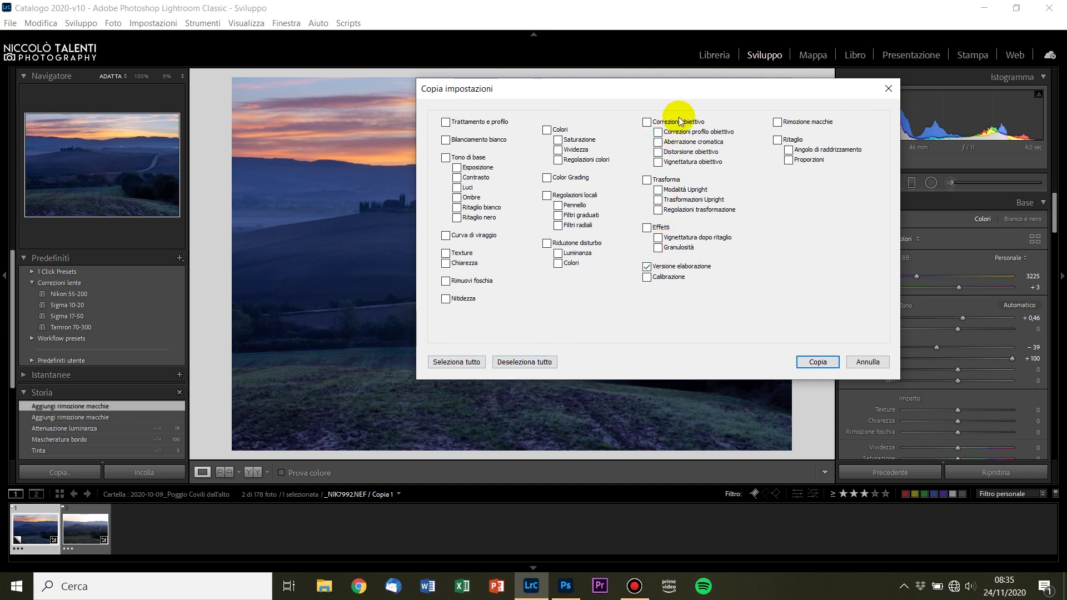
left_click(815, 122)
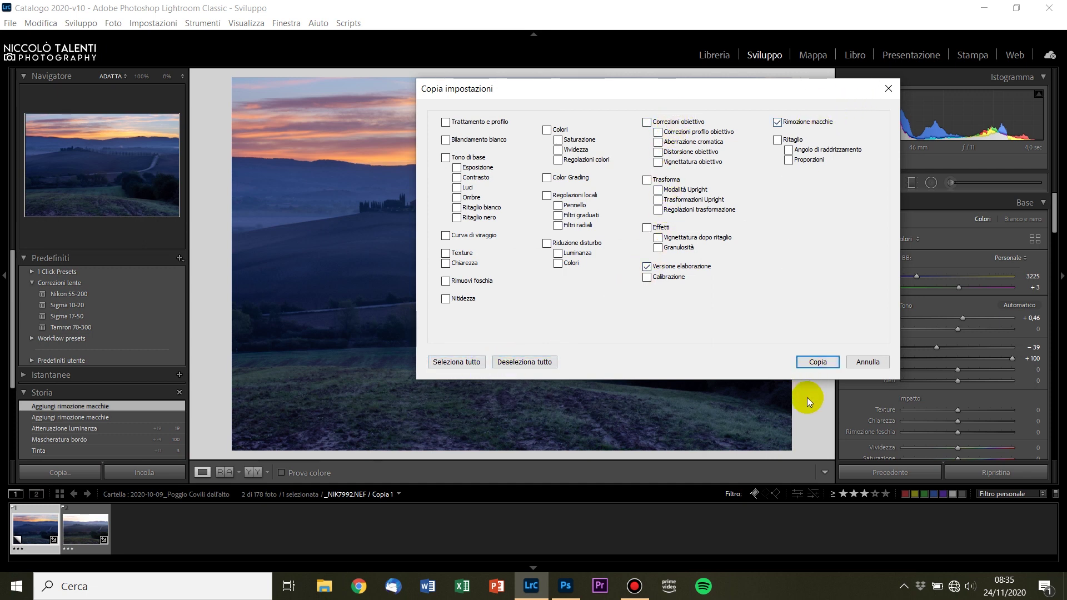
left_click(824, 362)
left_click(82, 531)
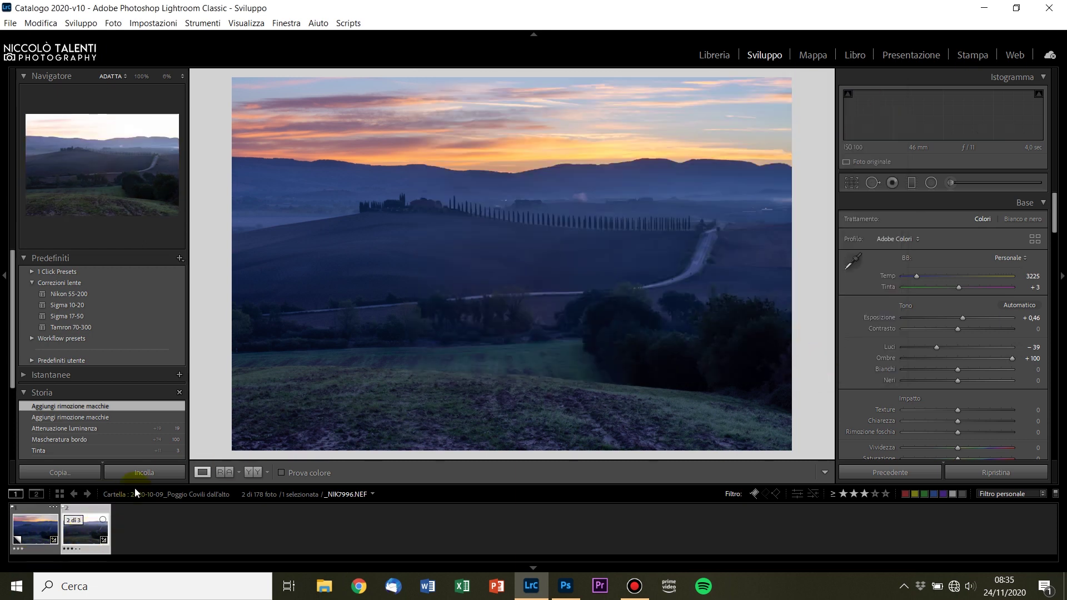
left_click(144, 473)
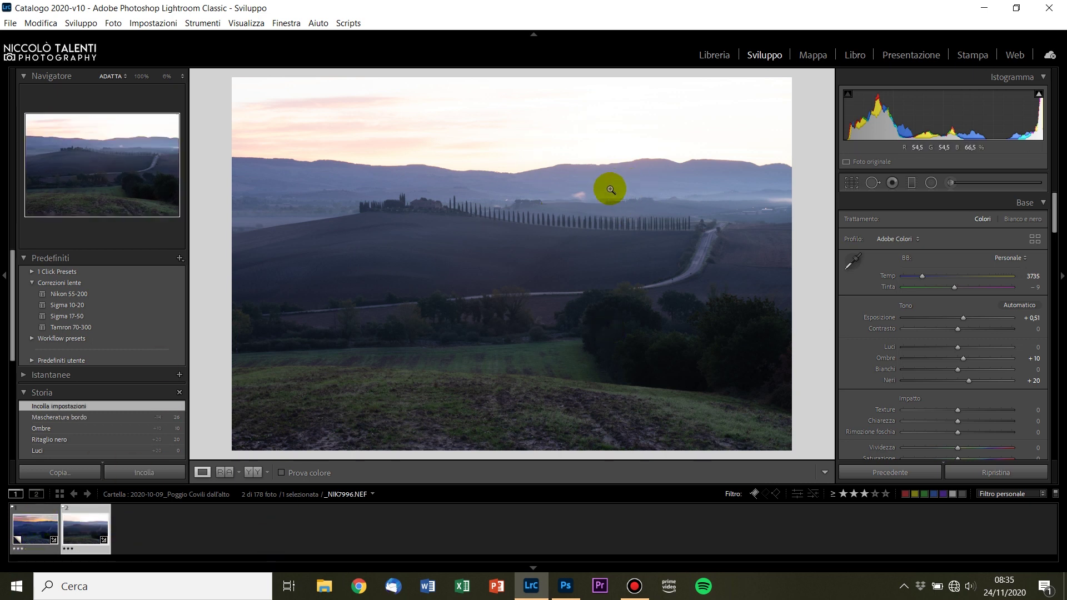
Select both dawn photos and open them as layers in Photoshop
left_click(57, 544, "ctrl")
right_click(31, 534)
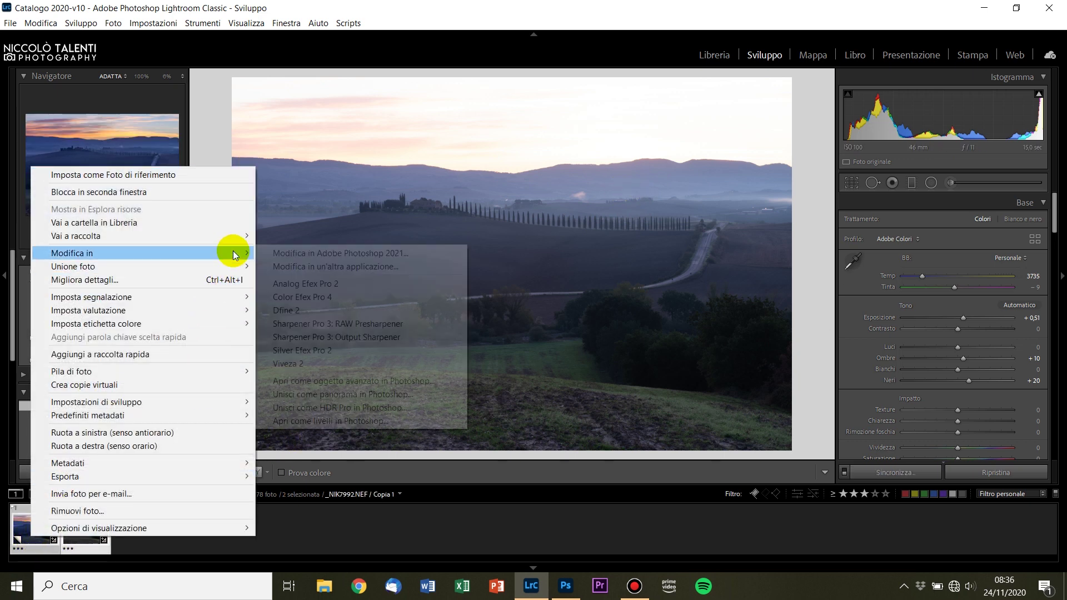
mouse_move(142, 252)
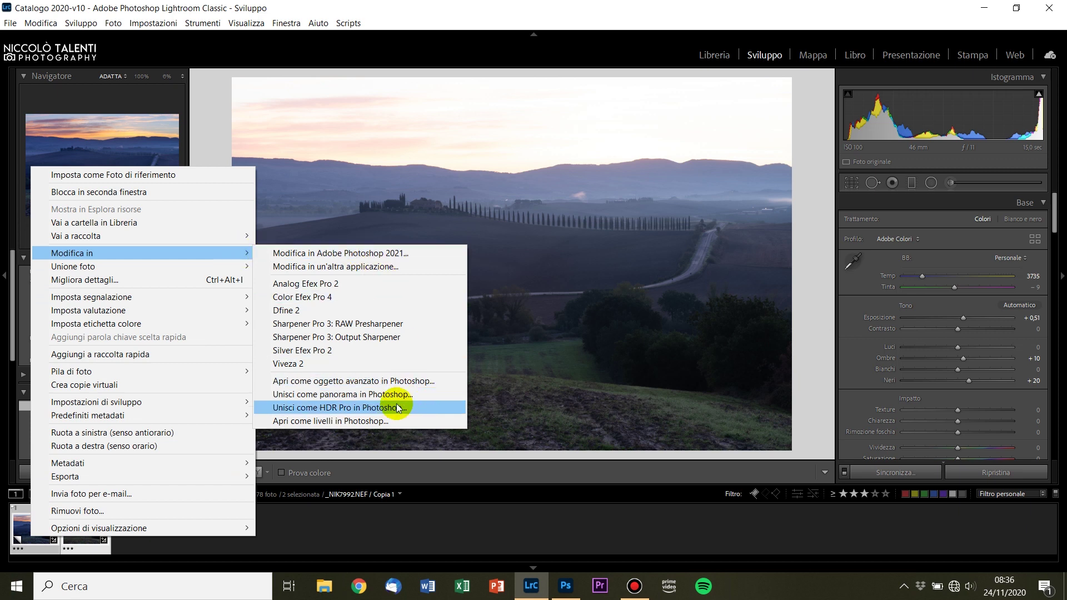
left_click(383, 421)
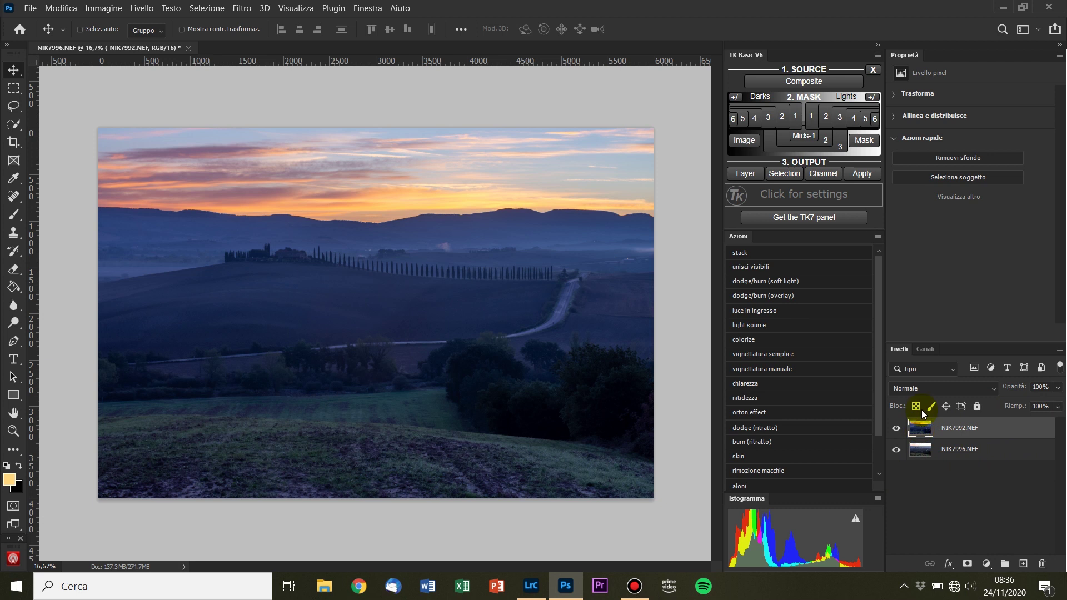
Toggle the _NIK7992.NEF layer's visibility twice to compare exposures, then add a hide-all mask
left_click(895, 428)
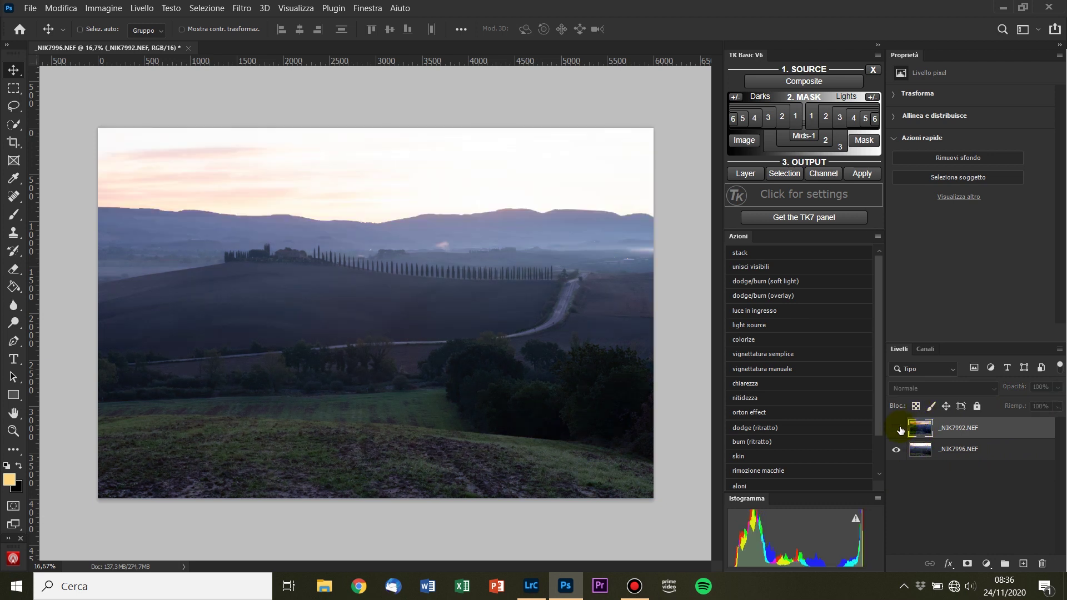
left_click(896, 428)
left_click(896, 428)
left_click(896, 428)
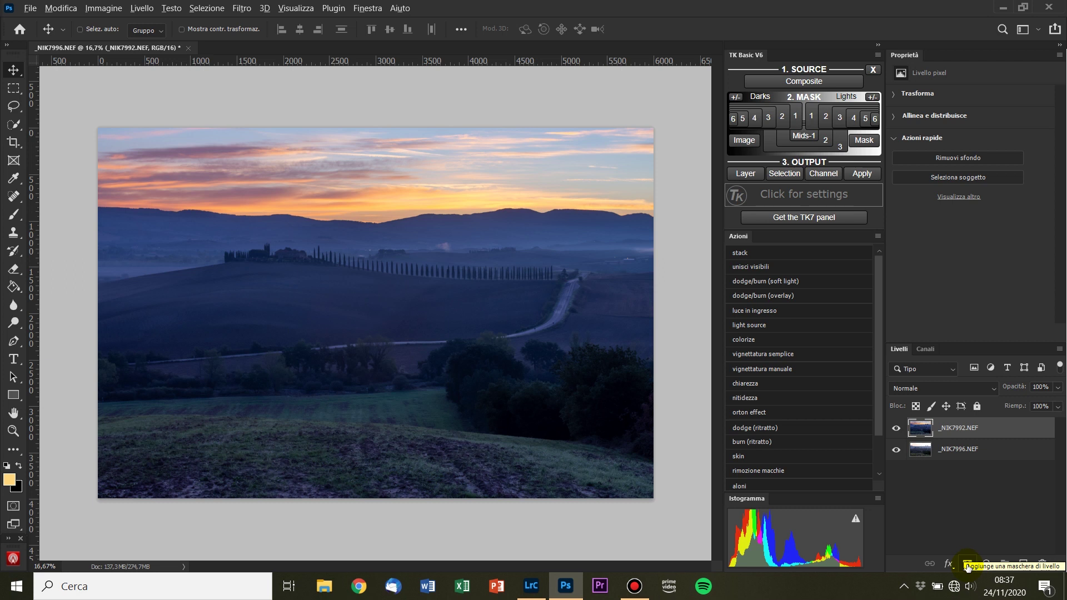
left_click(967, 563, "alt")
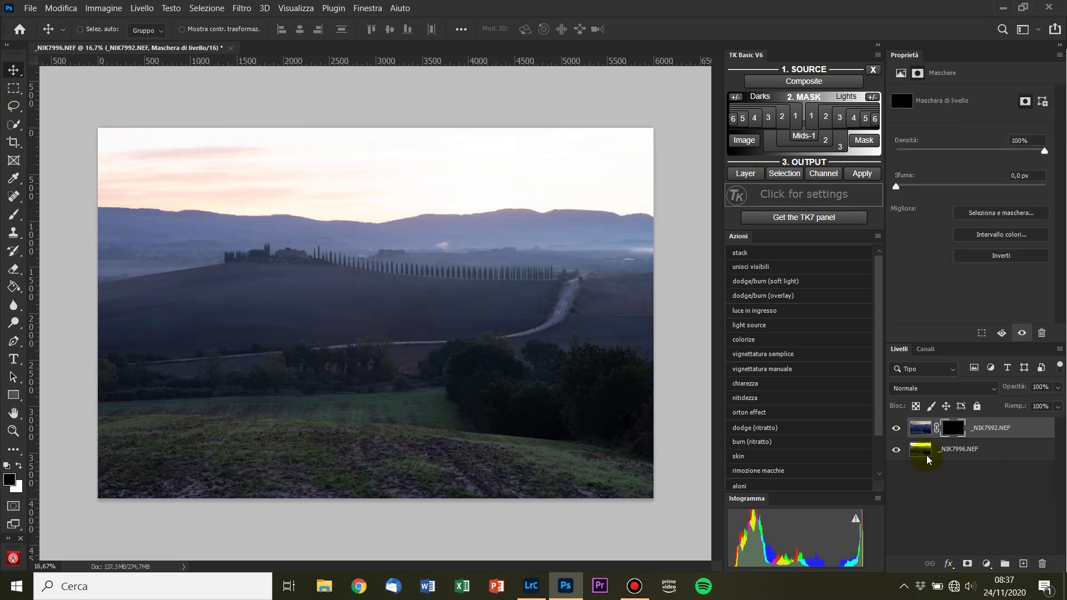
Paint white on the mask with an enlarged brush to reveal the sunset sky
key("b")
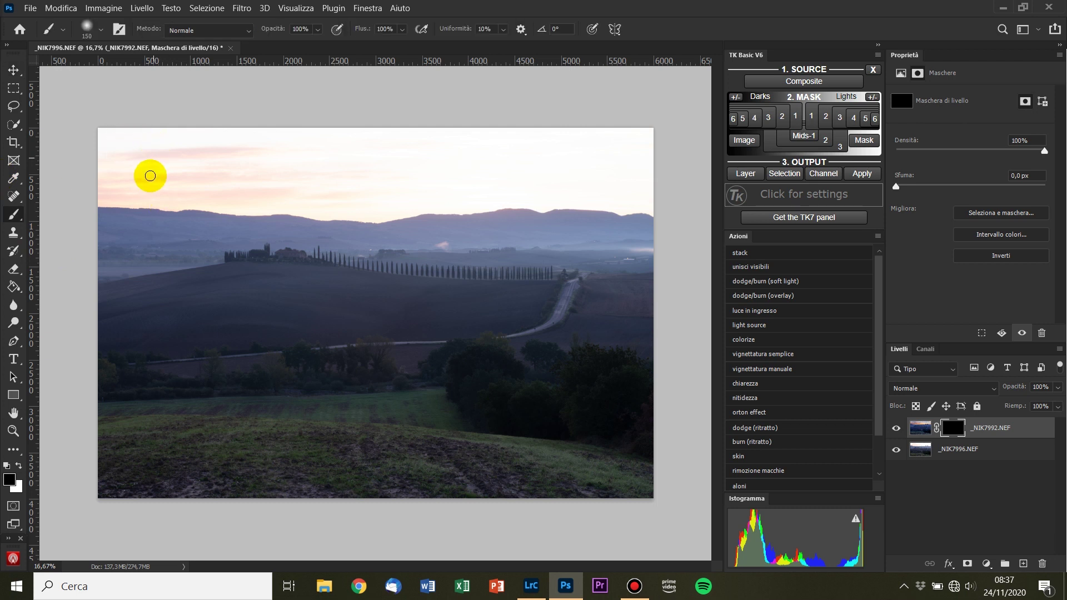
key("bracketright")
key("bracketright")
key("bracketright")
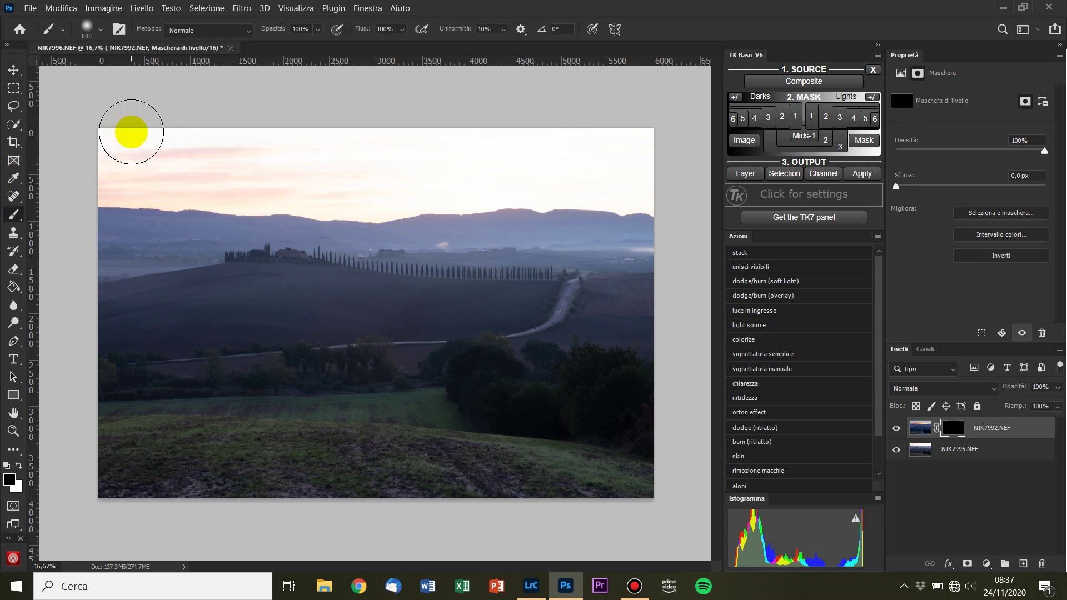
key("bracketright")
key("bracketright")
key("bracketright")
key("bracketright")
key("bracketright")
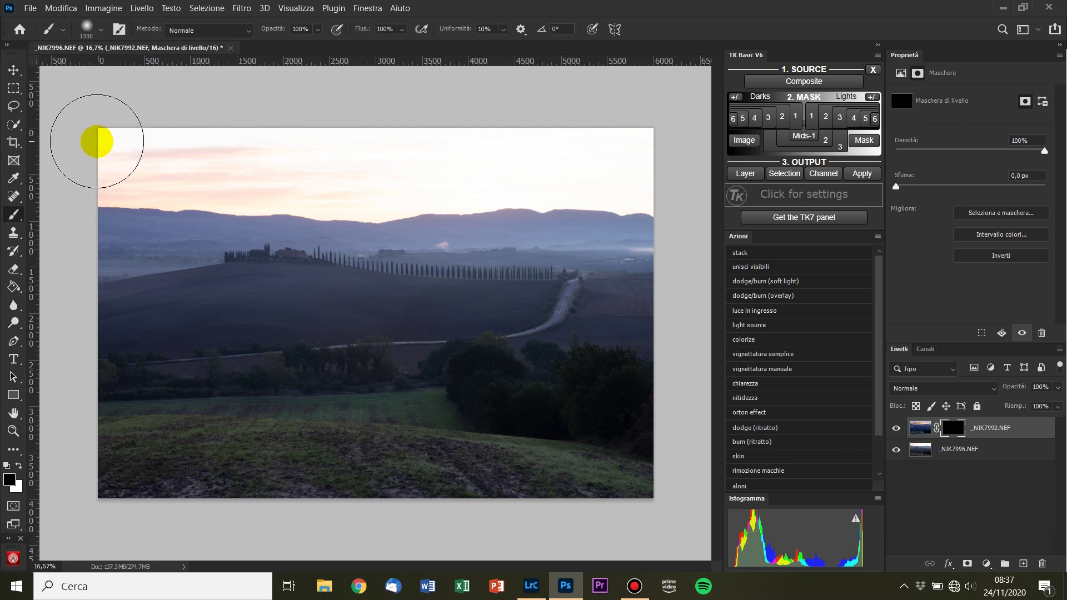
key("bracketright")
key("bracketright")
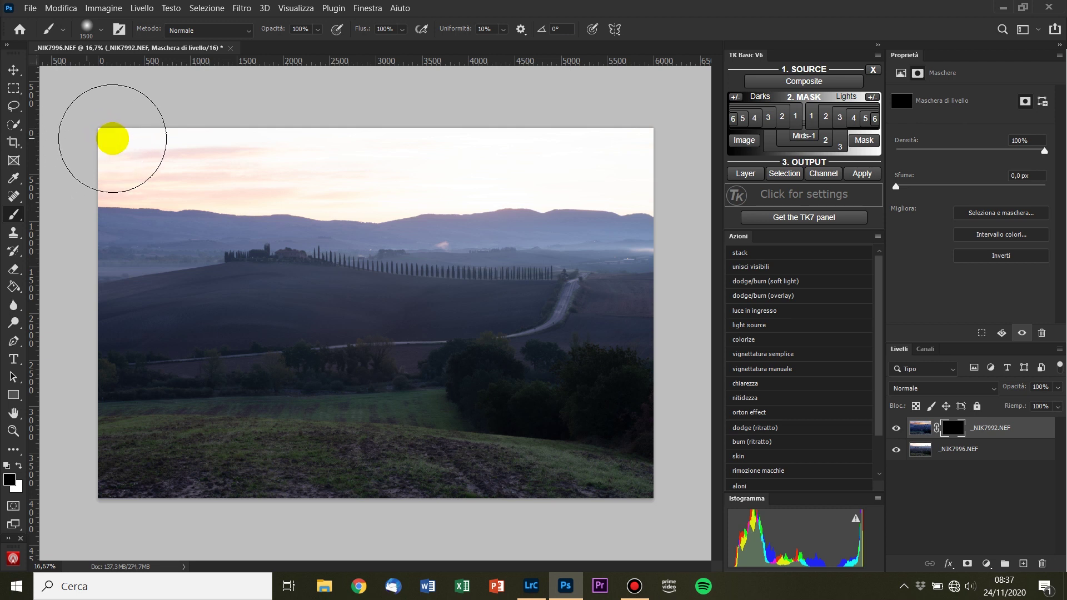
key("x")
mouse_move(190, 136)
left_mouse_down()
mouse_move(162, 135)
mouse_move(682, 131)
mouse_move(624, 150)
mouse_move(294, 167)
mouse_move(41, 147)
mouse_move(290, 122)
mouse_move(591, 204)
mouse_move(417, 91)
mouse_move(560, 112)
mouse_move(574, 166)
mouse_move(680, 268)
mouse_move(926, 401)
left_mouse_up()
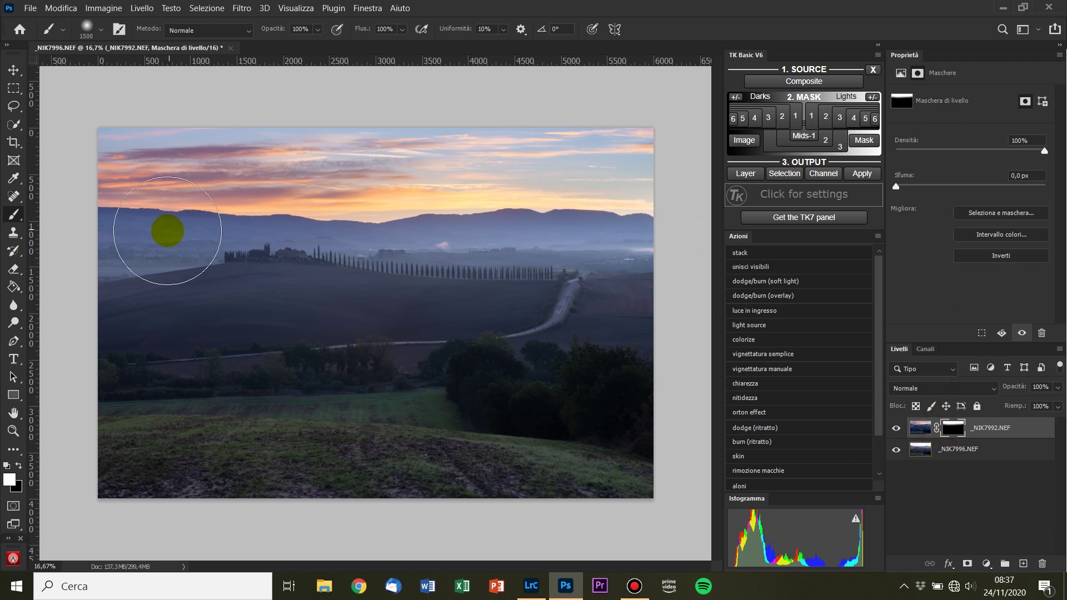
Zoom in on the upper-left hills, farmhouse and cypresses to inspect the blend
left_click_drag(143, 219, 211, 224)
mouse_move(385, 311)
left_mouse_down()
mouse_move(460, 340)
mouse_move(189, 336)
left_mouse_up()
scroll(142, 369, "down", 1)
scroll(452, 331, "down", 2)
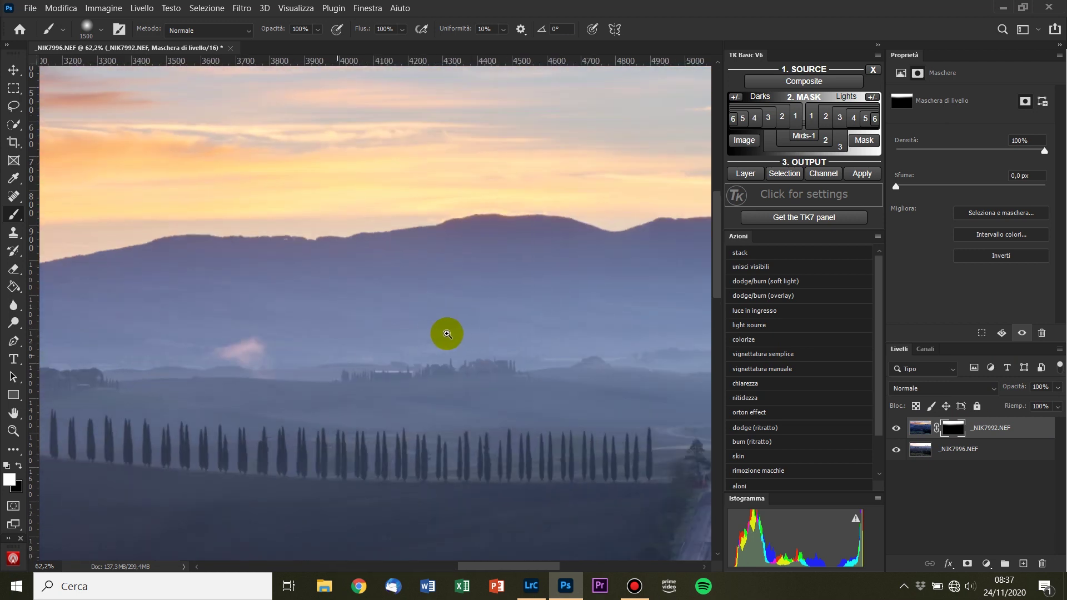
scroll(372, 329, "down", 2)
scroll(431, 323, "down", 1)
scroll(439, 322, "up", 1)
scroll(444, 321, "down", 1)
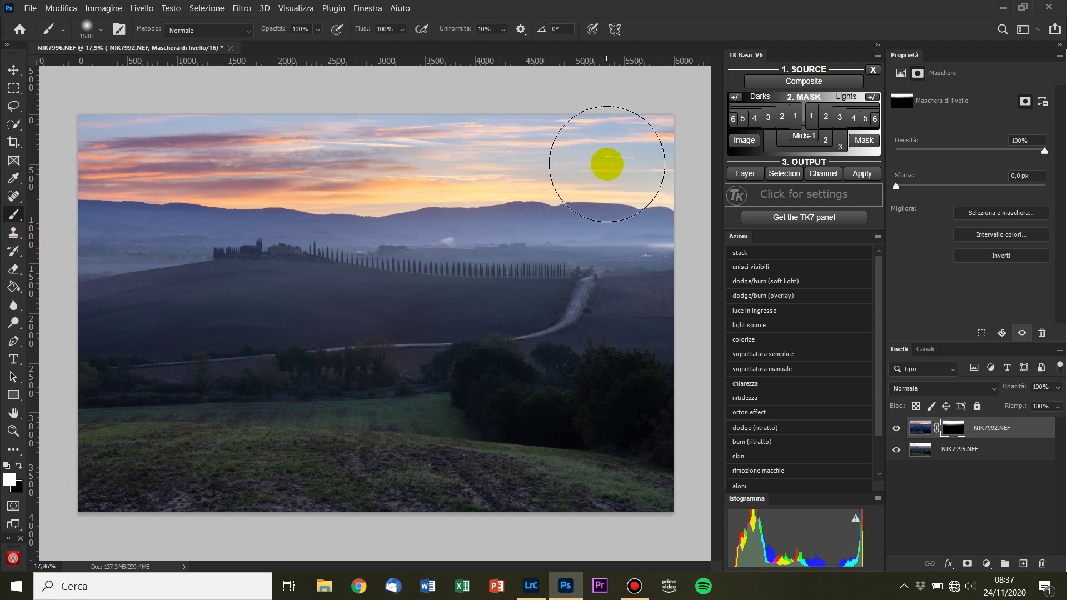
left_click(816, 79)
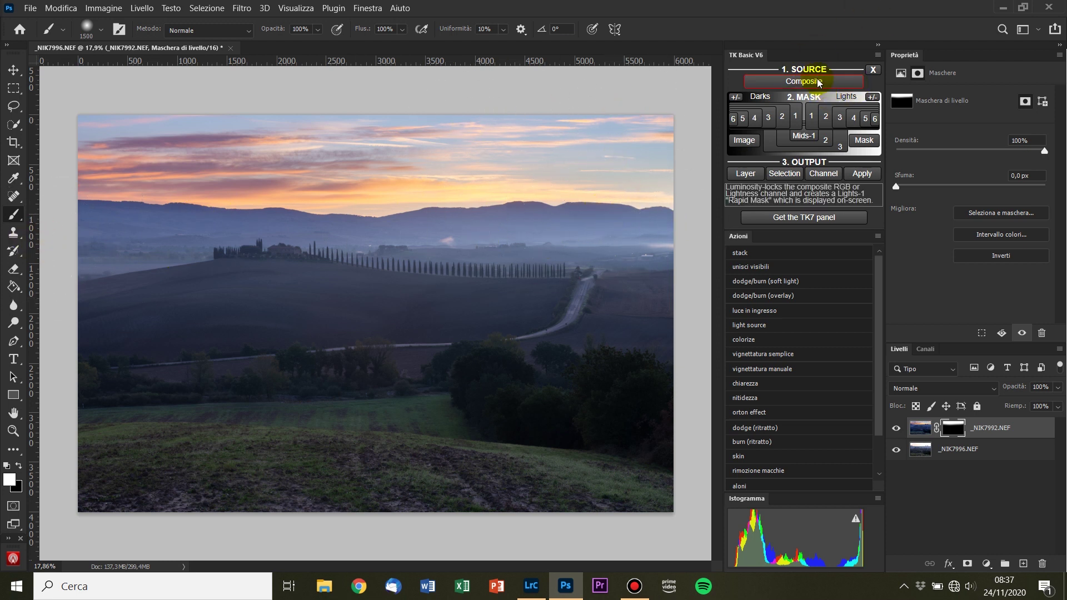
Hide the top exposure and preview the Lights-2 and Darks-1 luminosity masks from Composite
left_click(895, 431)
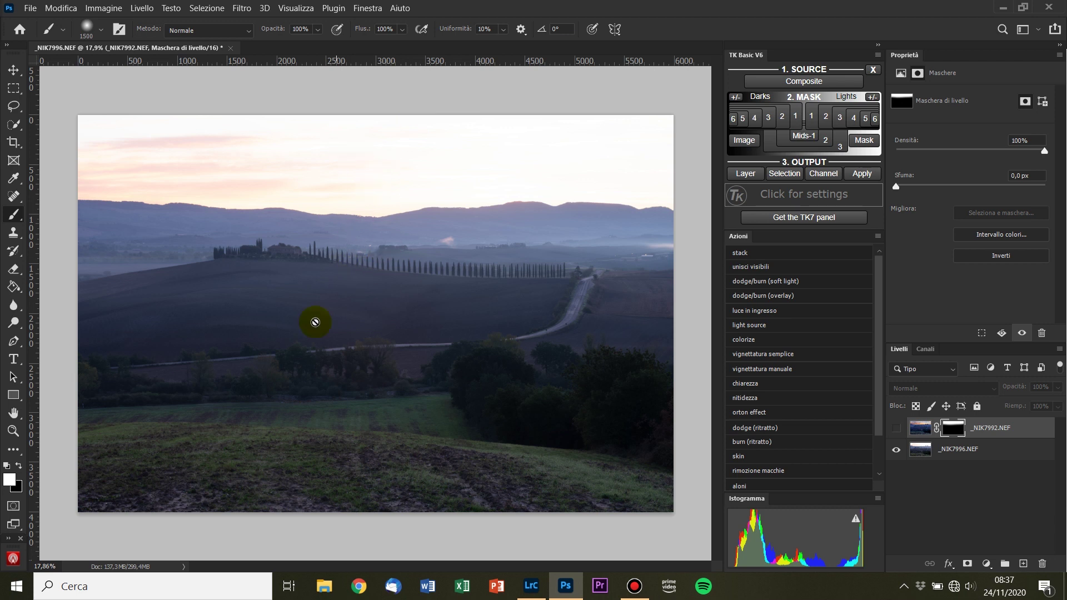
left_click(796, 78)
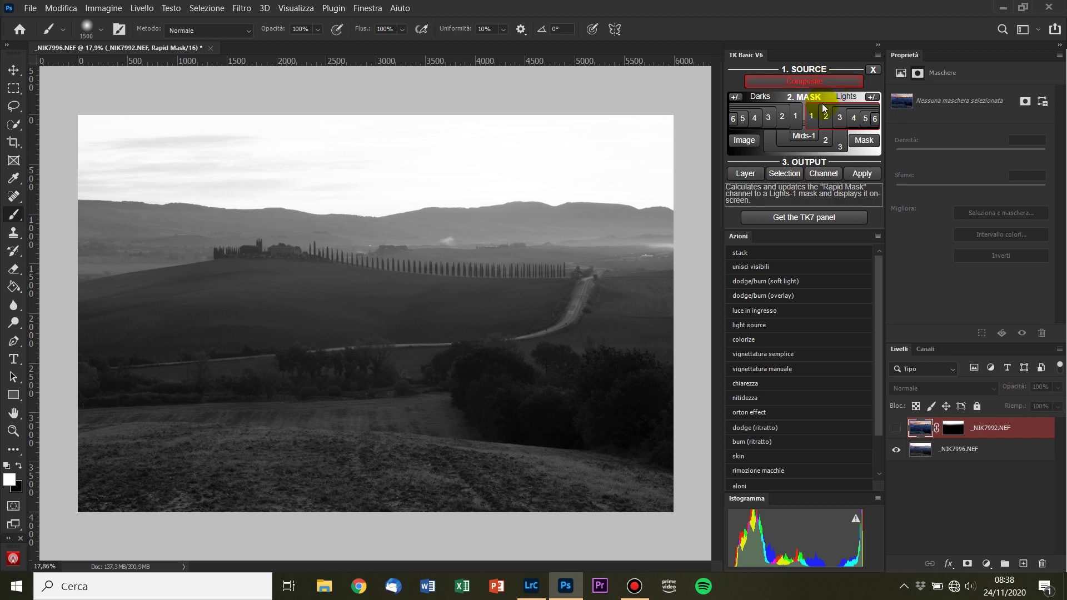
left_click(828, 119)
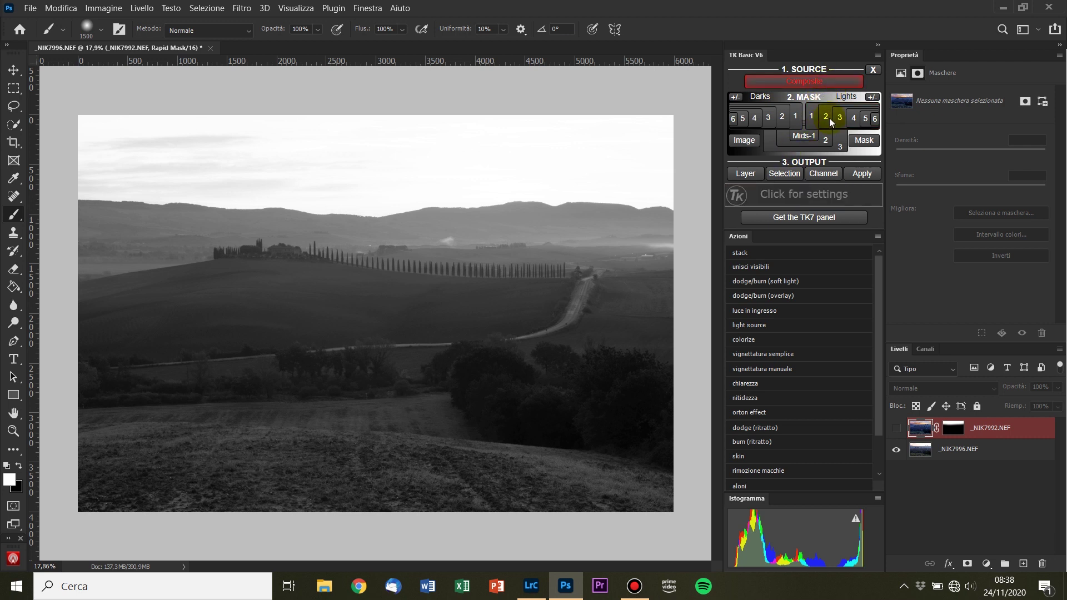
left_click(795, 119)
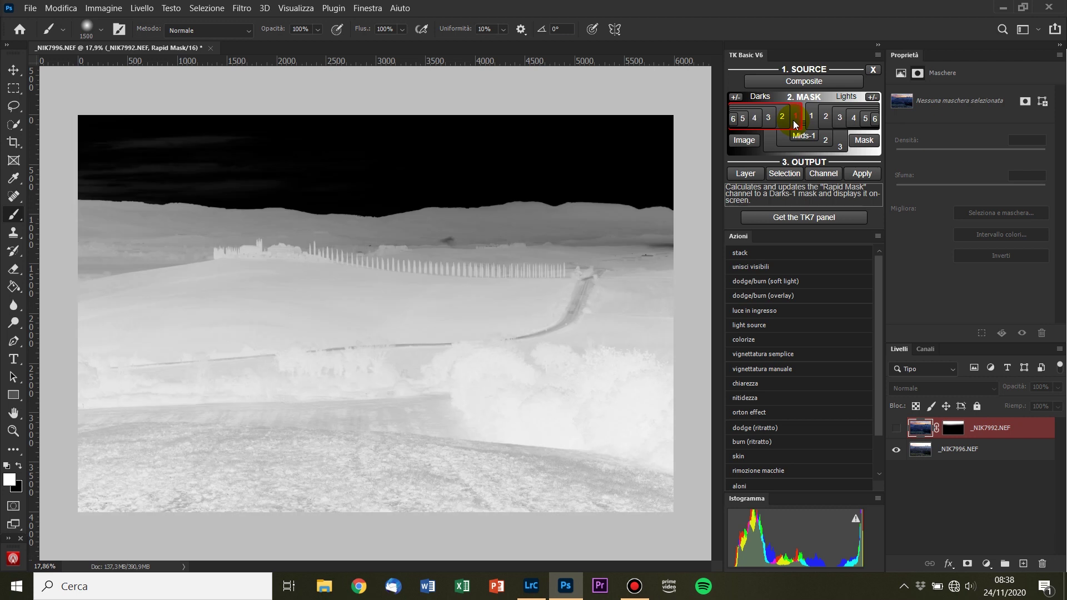
Tighten the Darks-1 mask with Levels (0.77, 165) and load it as a selection
key("ctrl+l")
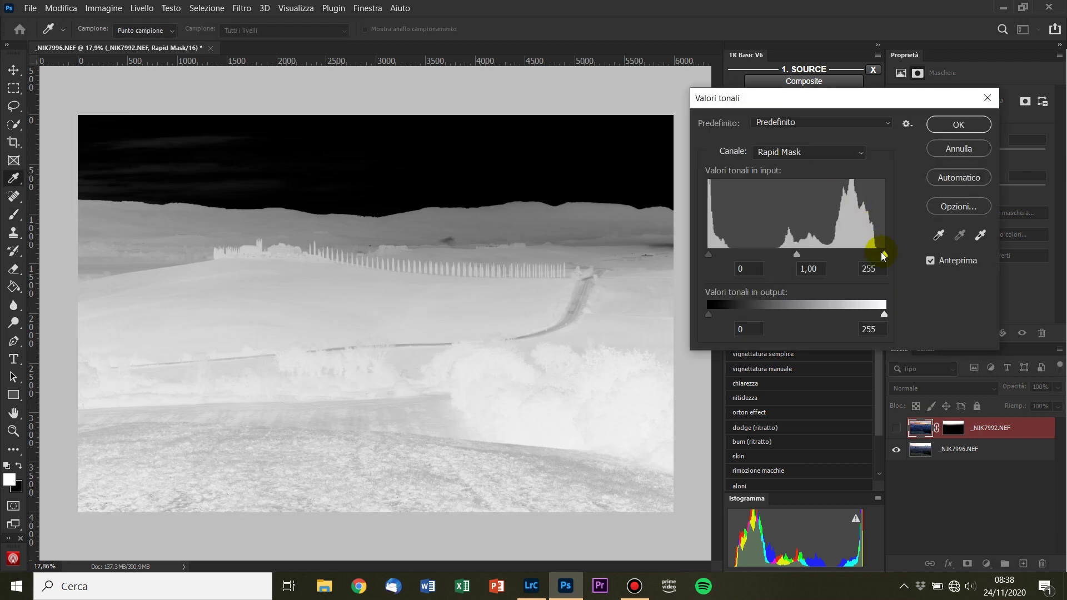
left_click_drag(883, 255, 854, 255)
left_click_drag(780, 254, 791, 255)
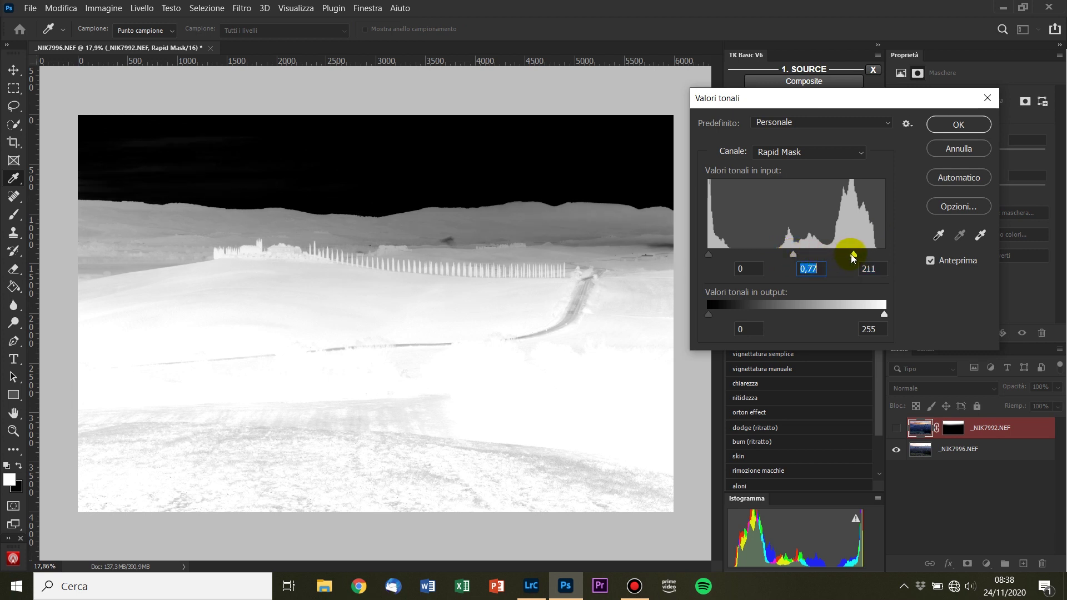
left_click_drag(824, 261, 823, 263)
left_click(822, 257)
left_click(982, 128)
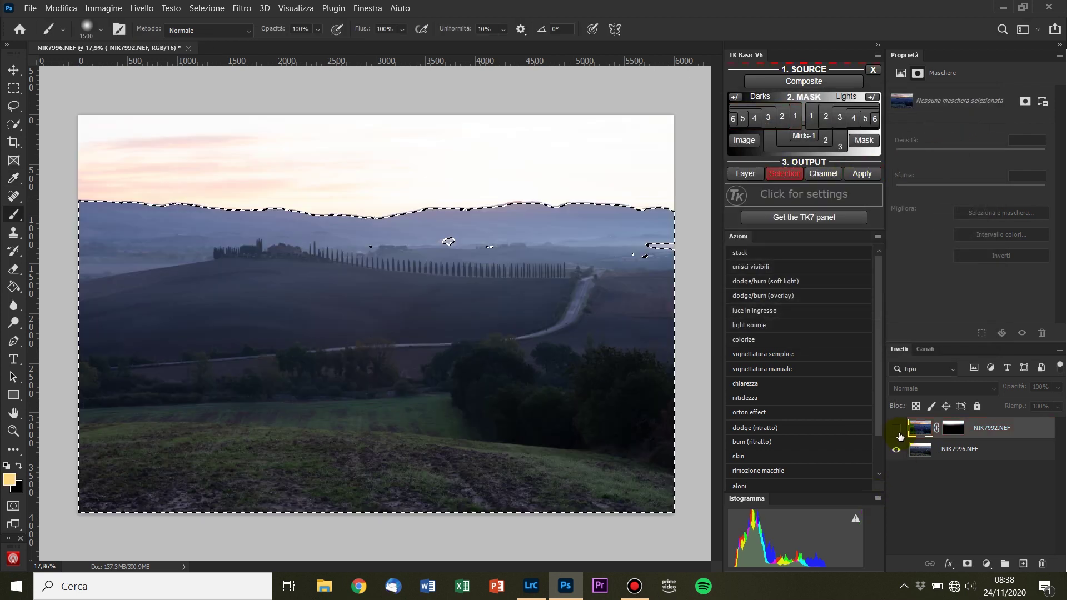
Show the top exposure, target its mask, deselect, and inspect the hills, cypresses and road
left_click(896, 428)
left_click(952, 427)
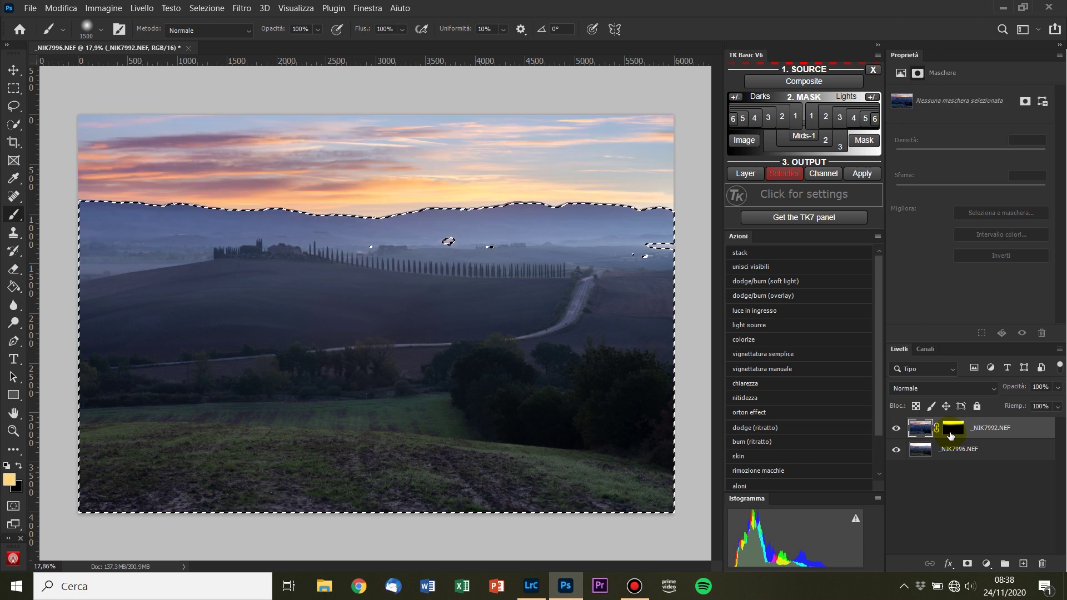
key("ctrl+d")
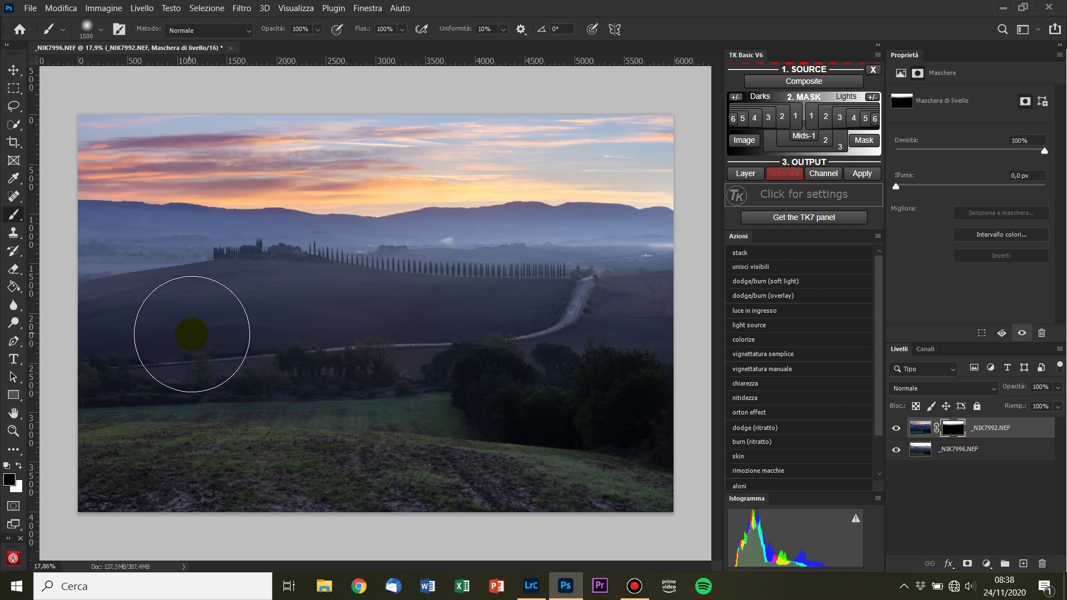
type("50")
key("bracketleft")
key("bracketleft")
key("bracketleft")
key("bracketleft")
key("bracketleft")
key("bracketleft")
key("bracketleft")
key("bracketleft")
key("bracketleft")
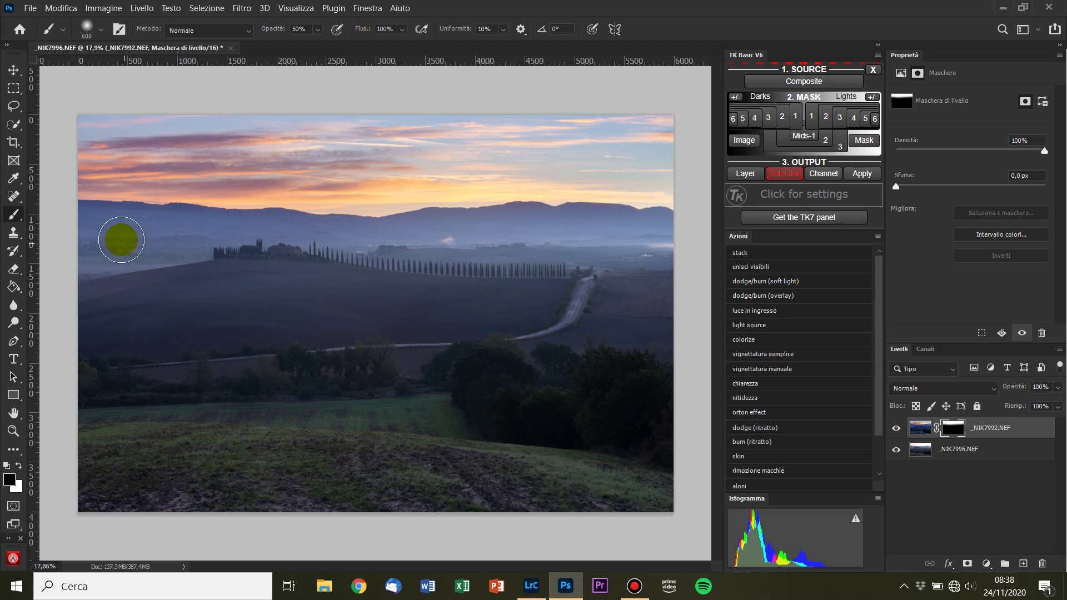
scroll(143, 233, "up", 5)
left_click_drag(247, 250, 353, 319)
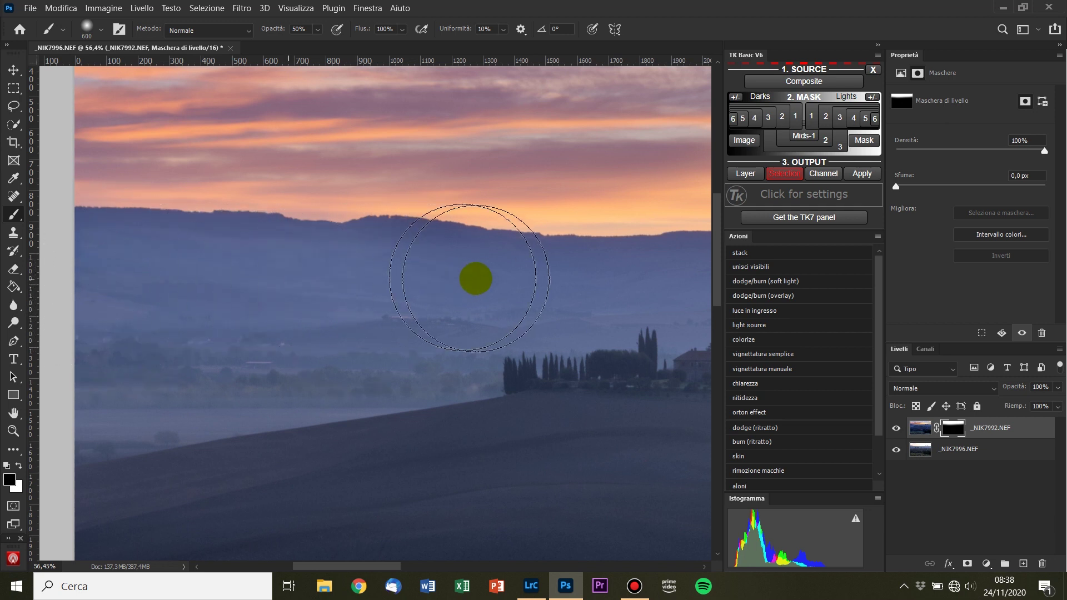
left_click_drag(361, 340, 100, 332)
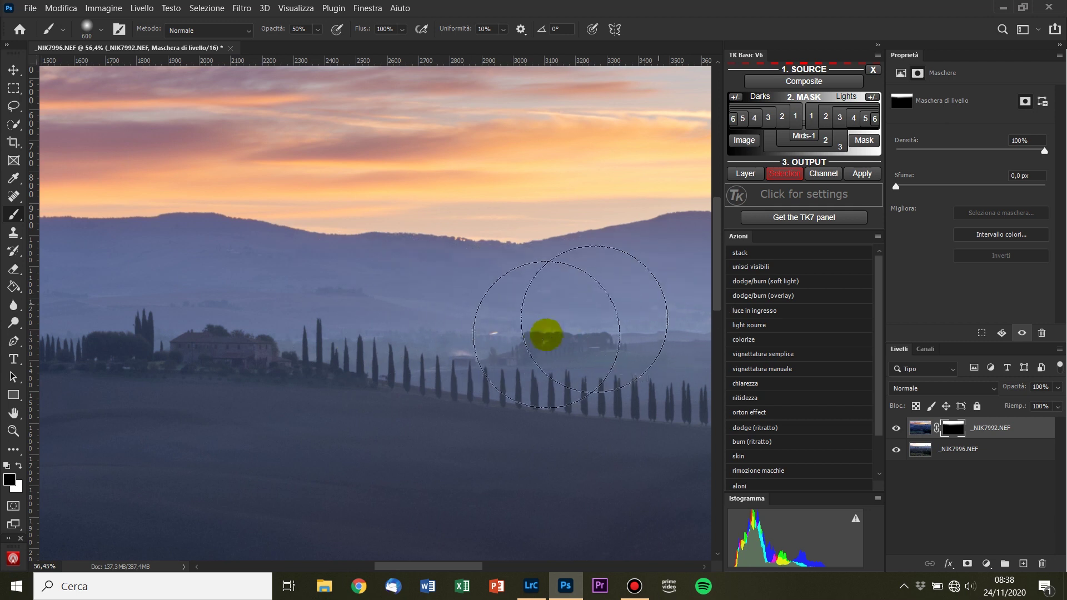
mouse_move(546, 334)
left_mouse_down()
mouse_move(270, 357)
mouse_move(178, 352)
left_mouse_up()
mouse_move(579, 317)
left_mouse_down()
mouse_move(438, 340)
mouse_move(140, 348)
left_mouse_up()
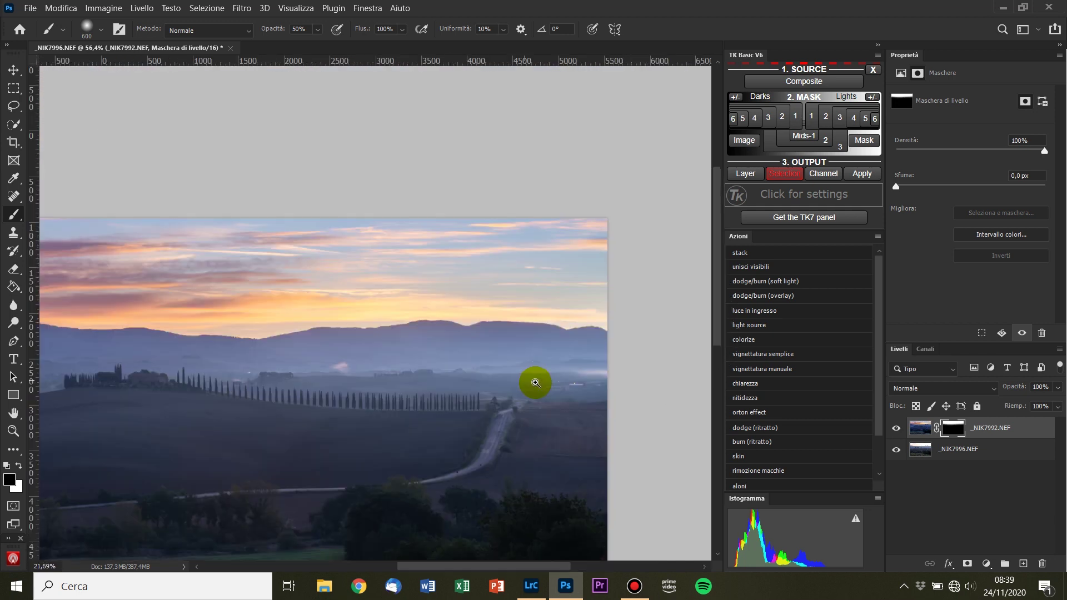
left_click_drag(507, 394, 533, 381)
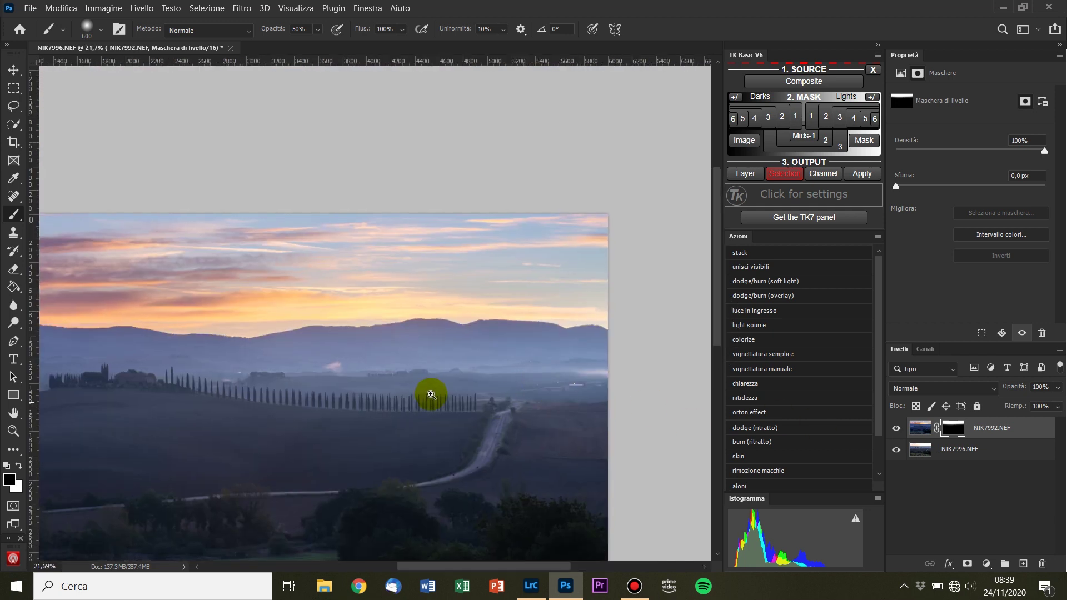
left_click_drag(431, 396, 406, 403)
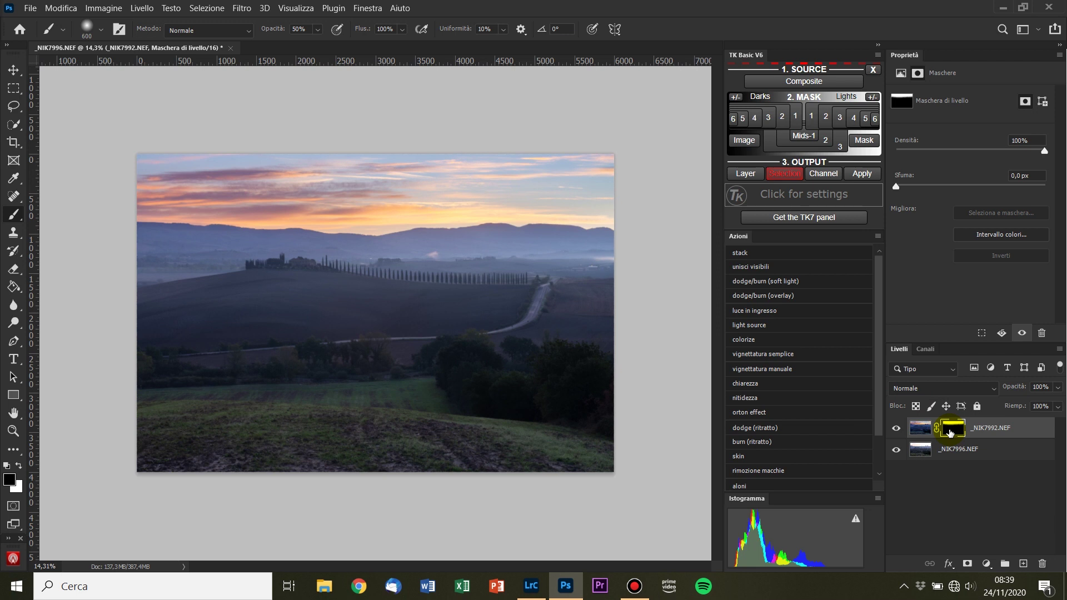
Display the _NIK7992.NEF layer mask on the canvas and zoom in on it
left_click(950, 432, "alt")
mouse_move(210, 239)
left_mouse_down()
mouse_move(531, 306)
mouse_move(438, 301)
left_mouse_up()
left_click_drag(301, 275, 323, 274)
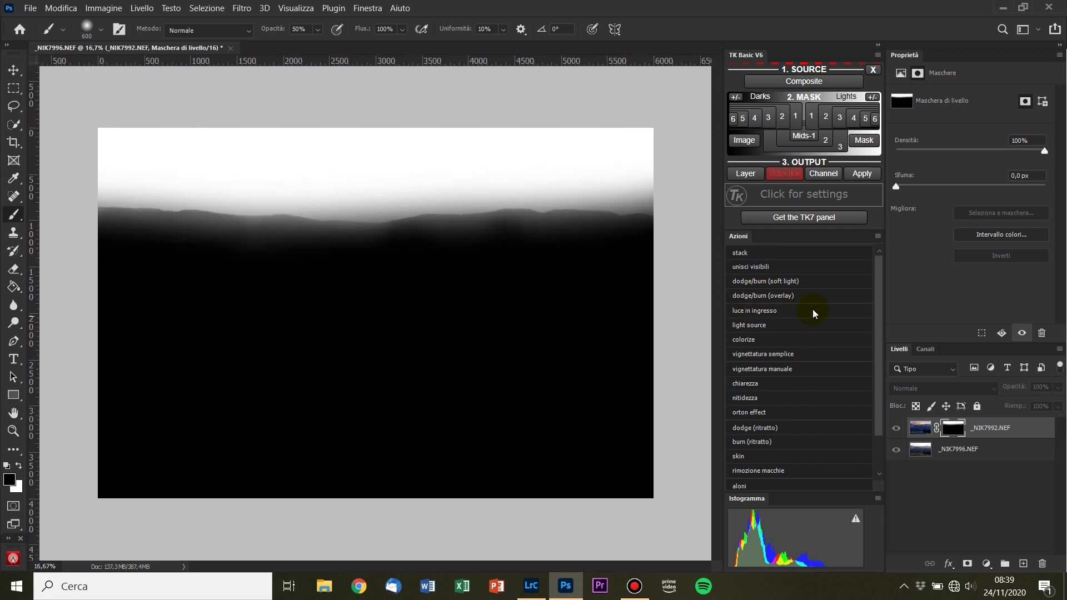
Restore the colour photo and group the _NIK7992.NEF and _NIK7996.NEF layers into 'blend'
left_click(929, 432)
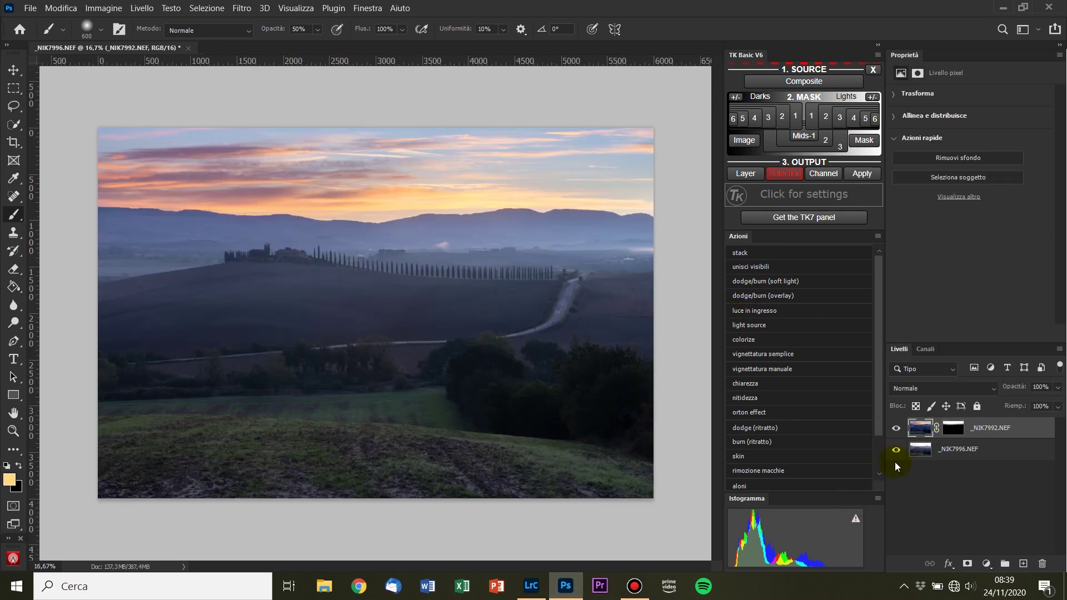
left_click(896, 429)
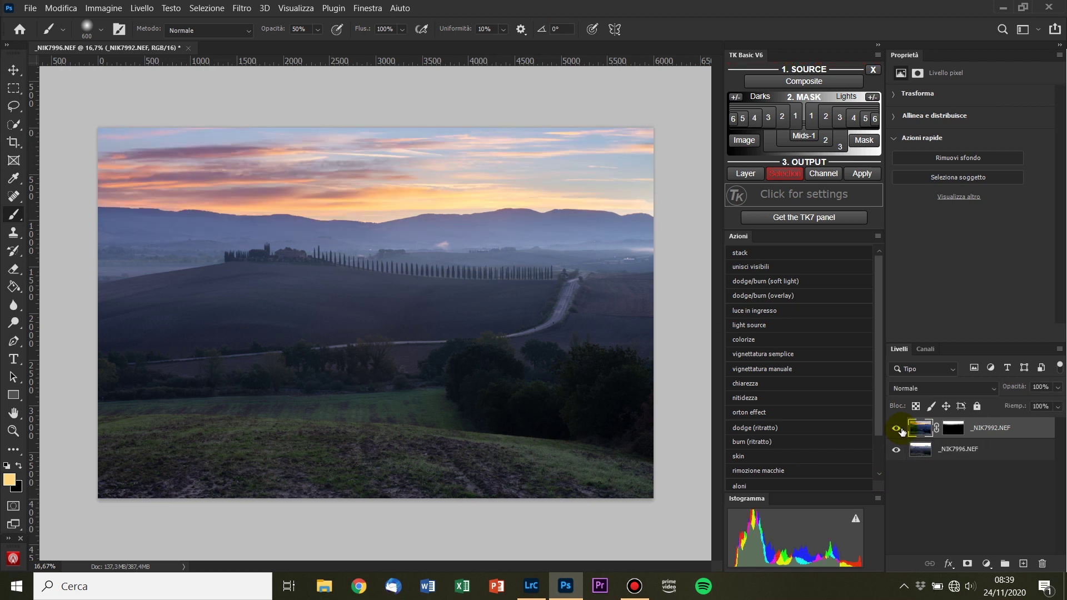
left_click(971, 452)
key("ctrl+g")
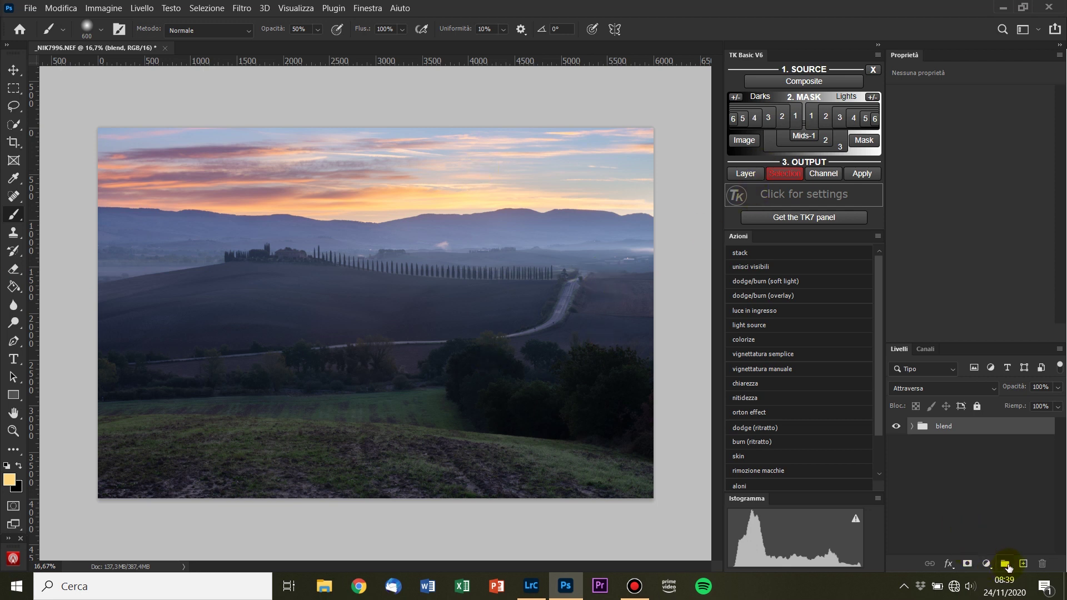
Add a new Sovrapponi layer and set a pale warm sky-sampled foreground colour
left_click(1027, 565)
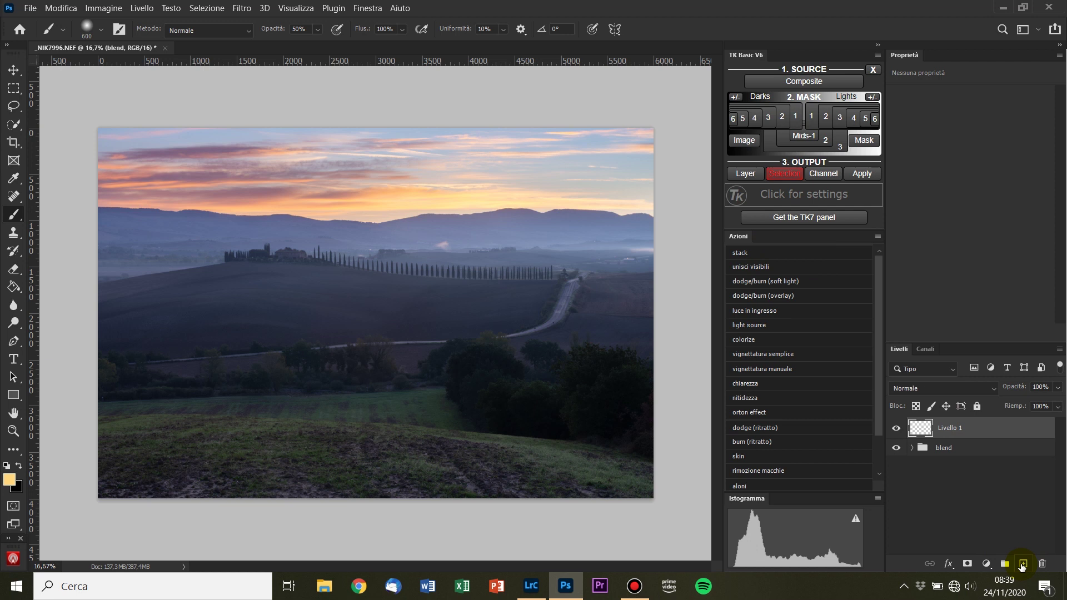
left_click(939, 391)
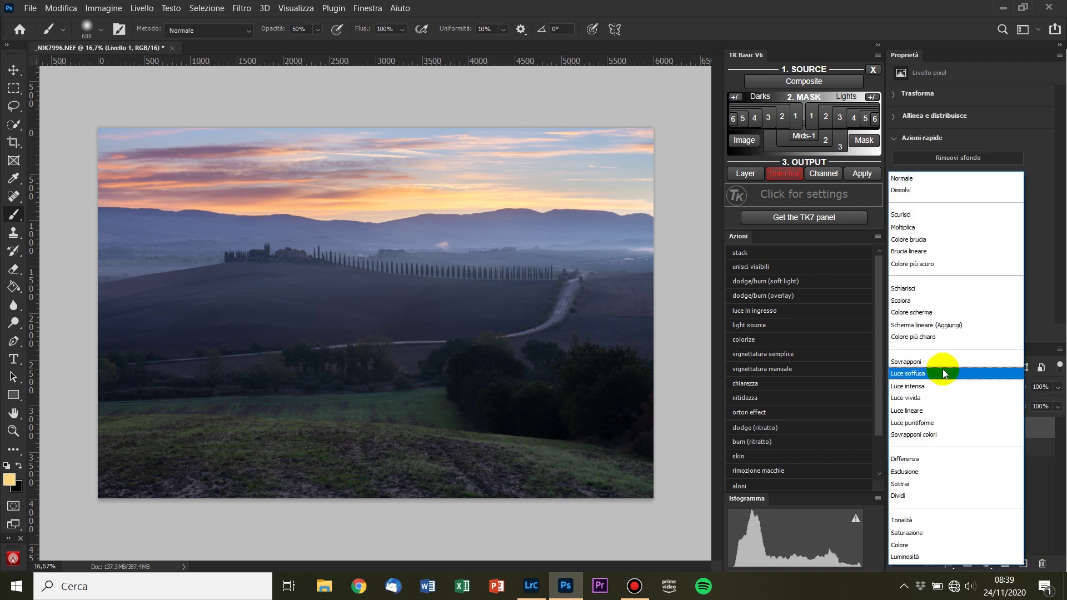
left_click(943, 362)
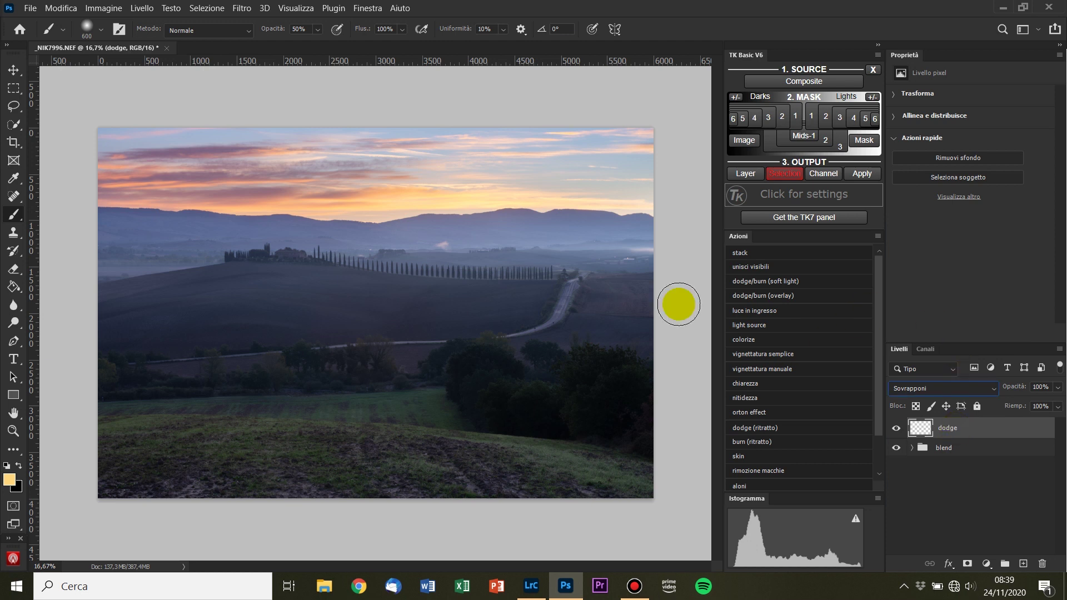
left_click(10, 478)
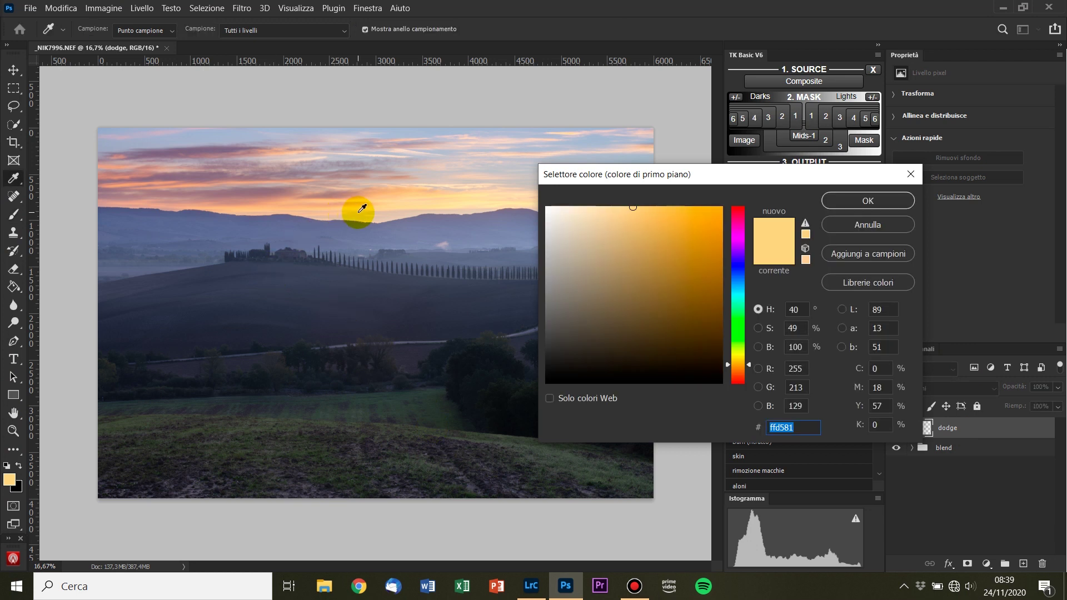
left_click(394, 202)
left_click(600, 205)
left_click_drag(583, 189, 583, 189)
left_click(880, 201)
Brush the pale colour over the foreground grass and the middle hills
key("b")
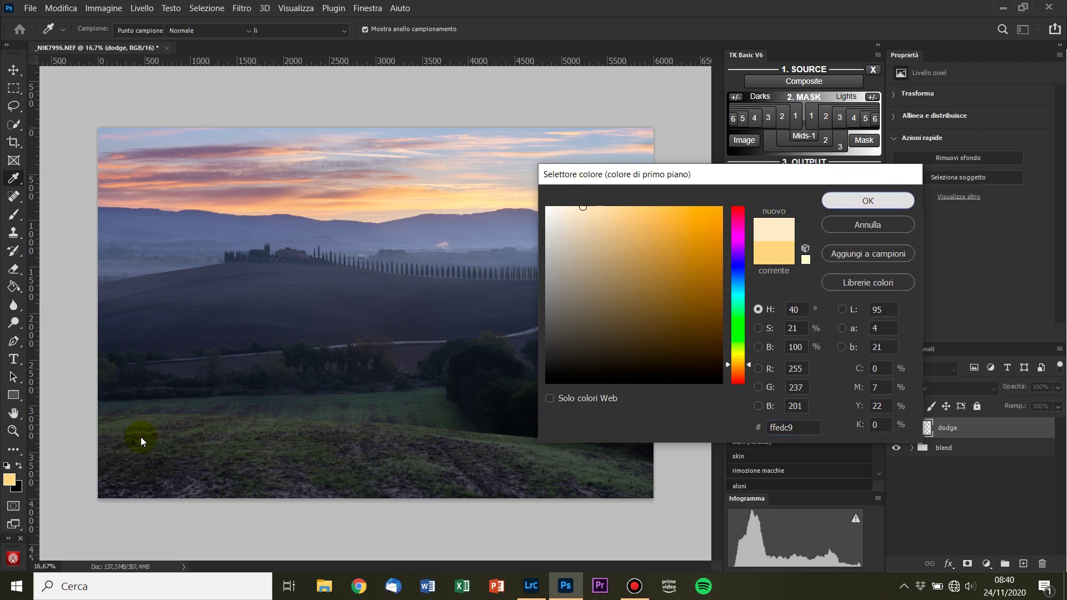
key("bracketright")
key("bracketright")
key("bracketright")
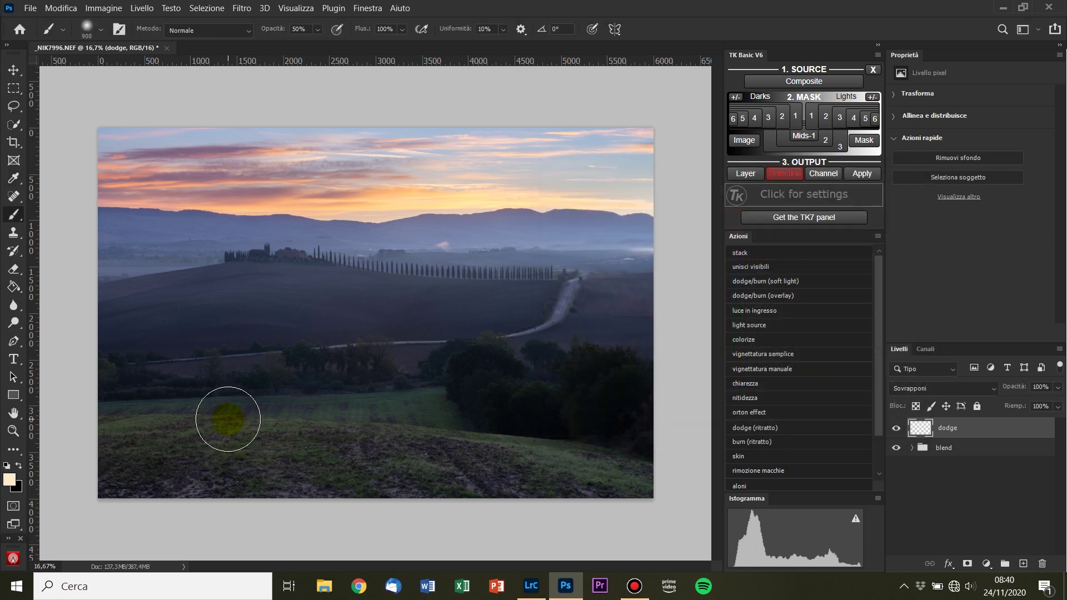
mouse_move(228, 419)
left_mouse_down()
mouse_move(277, 444)
mouse_move(548, 464)
mouse_move(107, 445)
mouse_move(257, 409)
mouse_move(441, 410)
mouse_move(211, 431)
left_mouse_up()
key("bracketleft")
key("bracketleft")
key("bracketleft")
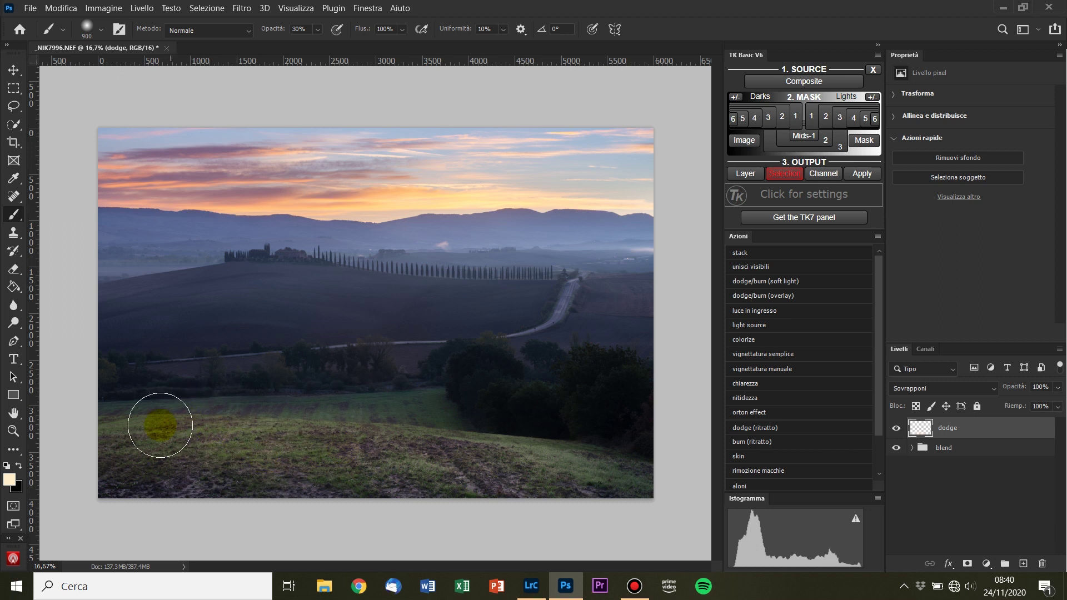
mouse_move(138, 422)
left_mouse_down()
mouse_move(427, 401)
mouse_move(119, 409)
left_mouse_up()
key("bracketright")
key("bracketright")
key("bracketright")
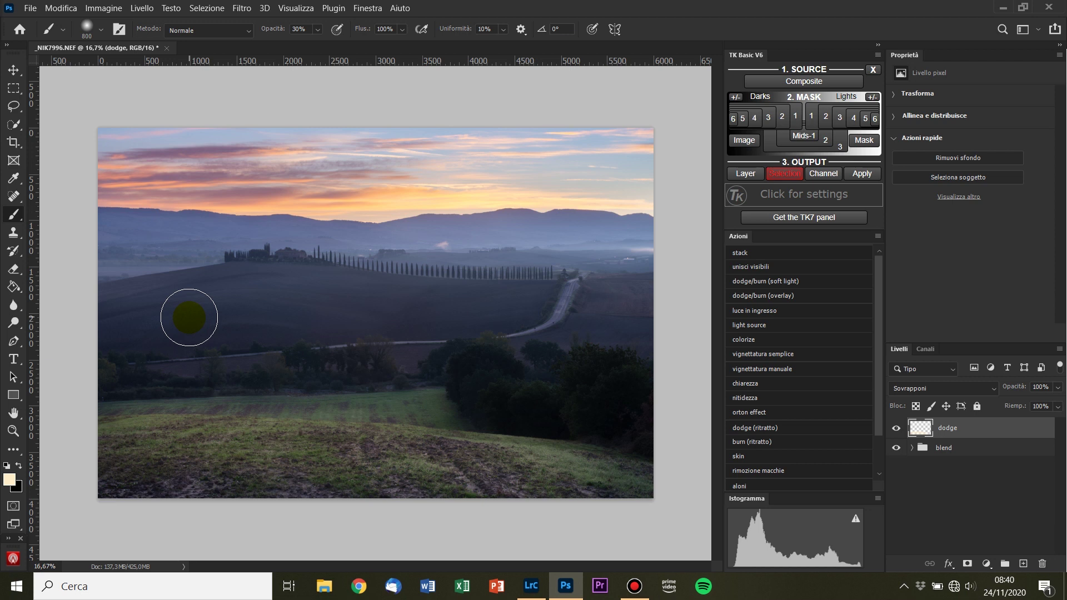
mouse_move(189, 317)
left_mouse_down()
mouse_move(143, 317)
mouse_move(262, 300)
mouse_move(595, 304)
mouse_move(155, 309)
mouse_move(380, 303)
left_mouse_up()
key("bracketright")
key("bracketright")
key("bracketleft")
key("bracketleft")
key("bracketleft")
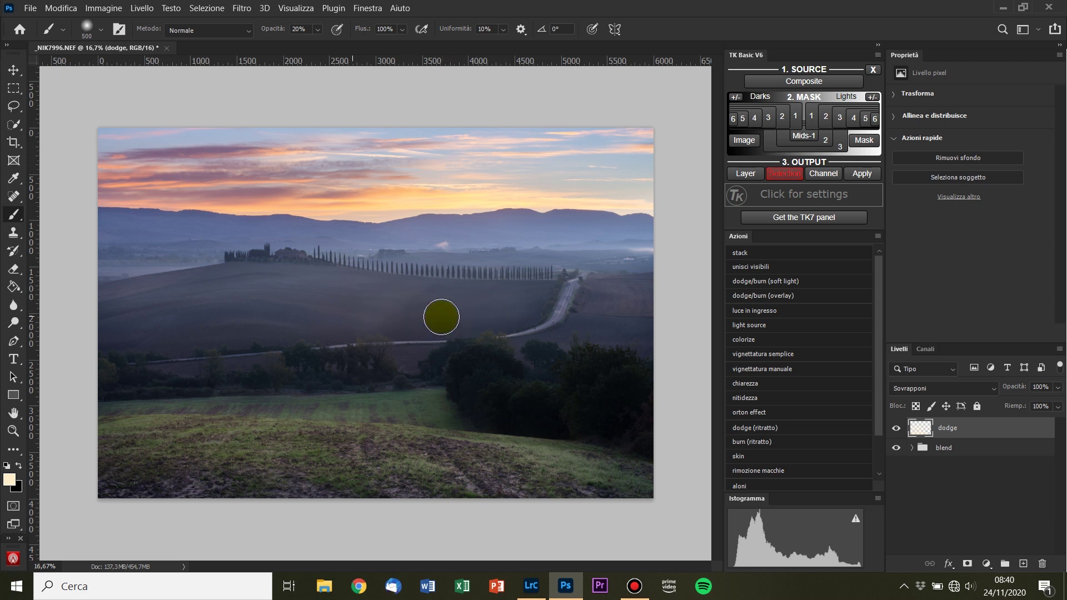
mouse_move(538, 266)
left_mouse_down()
mouse_move(255, 312)
mouse_move(174, 311)
mouse_move(601, 347)
left_mouse_up()
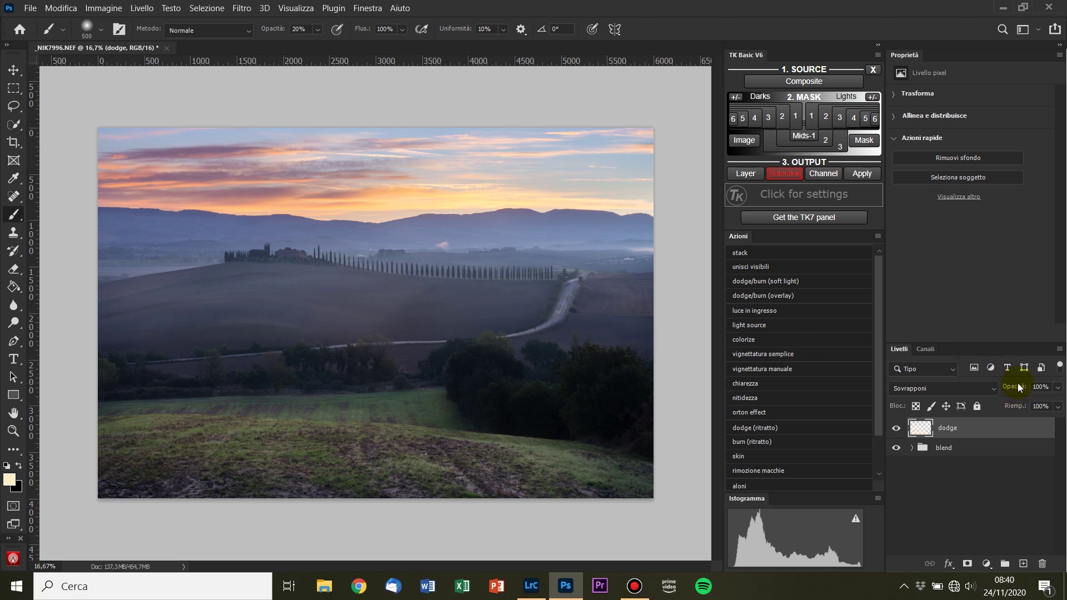
Lower the dodge layer to 71% opacity and add a new Luce soffusa layer above it
left_click_drag(1008, 388, 1008, 391)
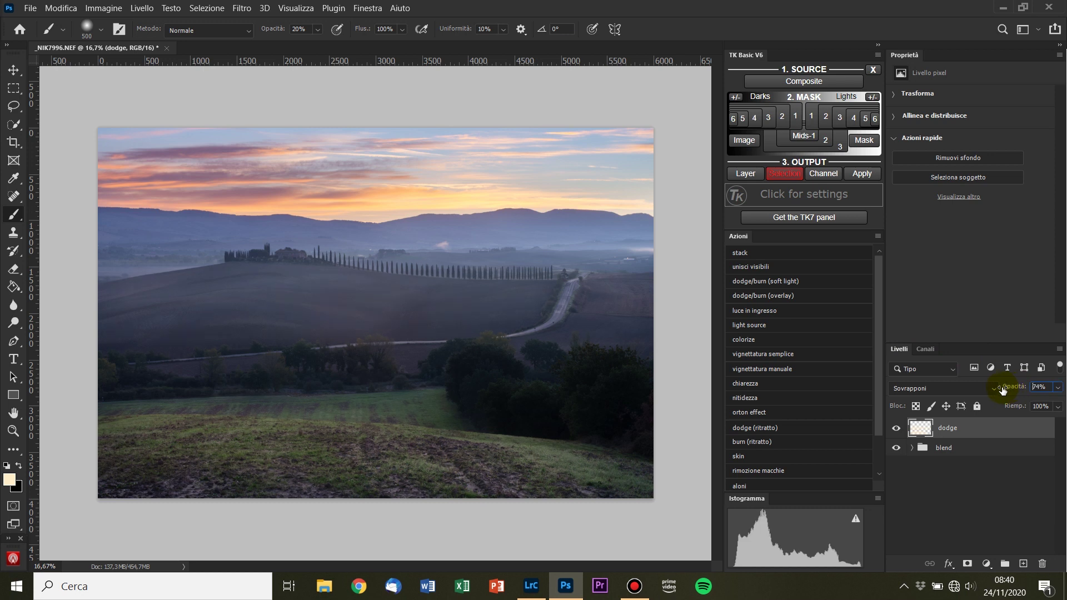
left_click(895, 429)
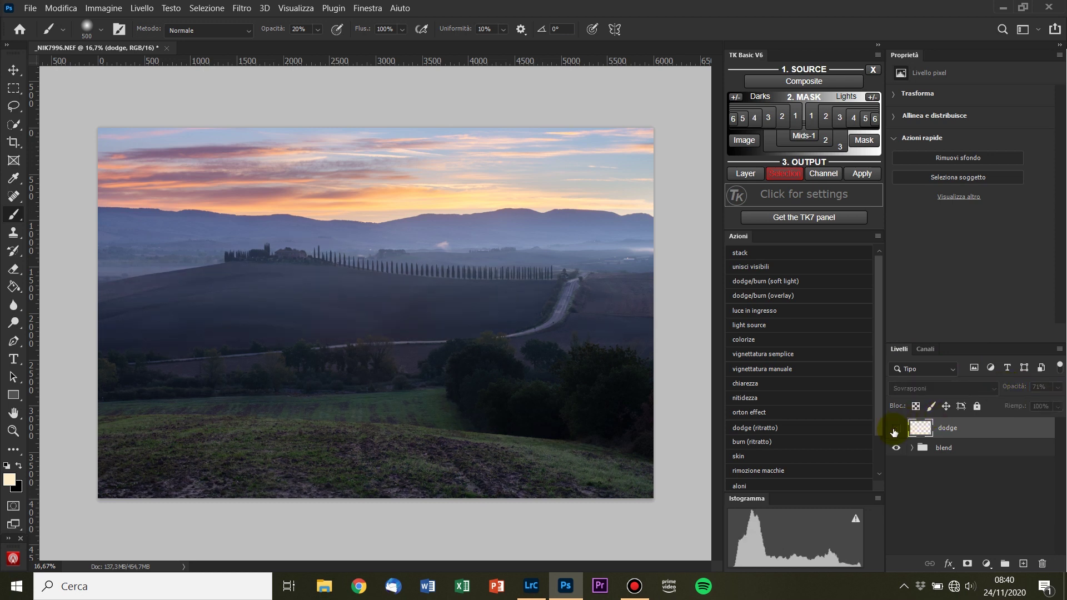
left_click(896, 429)
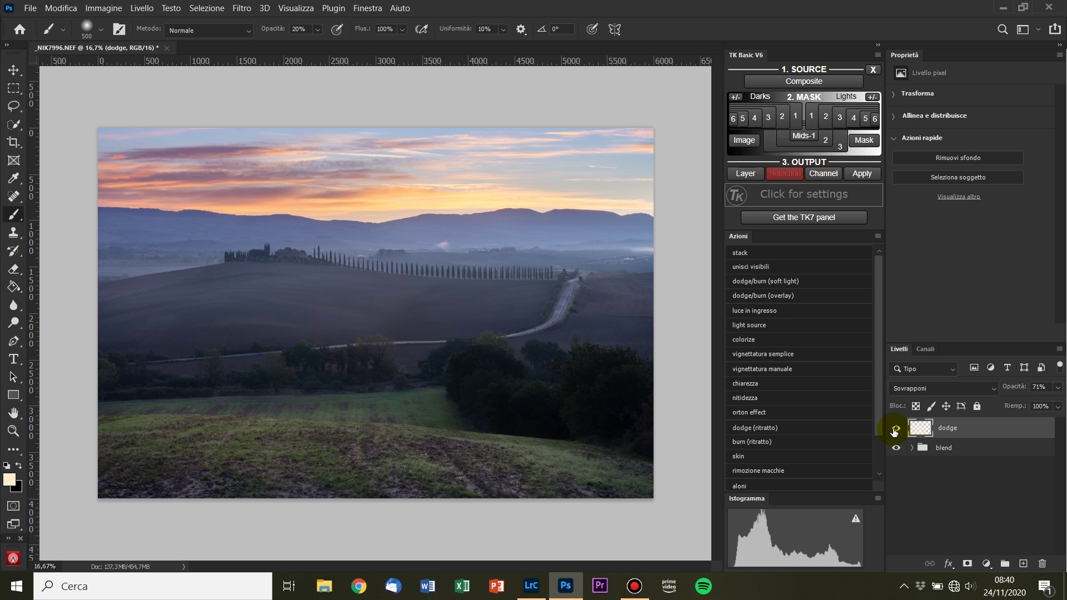
key("e")
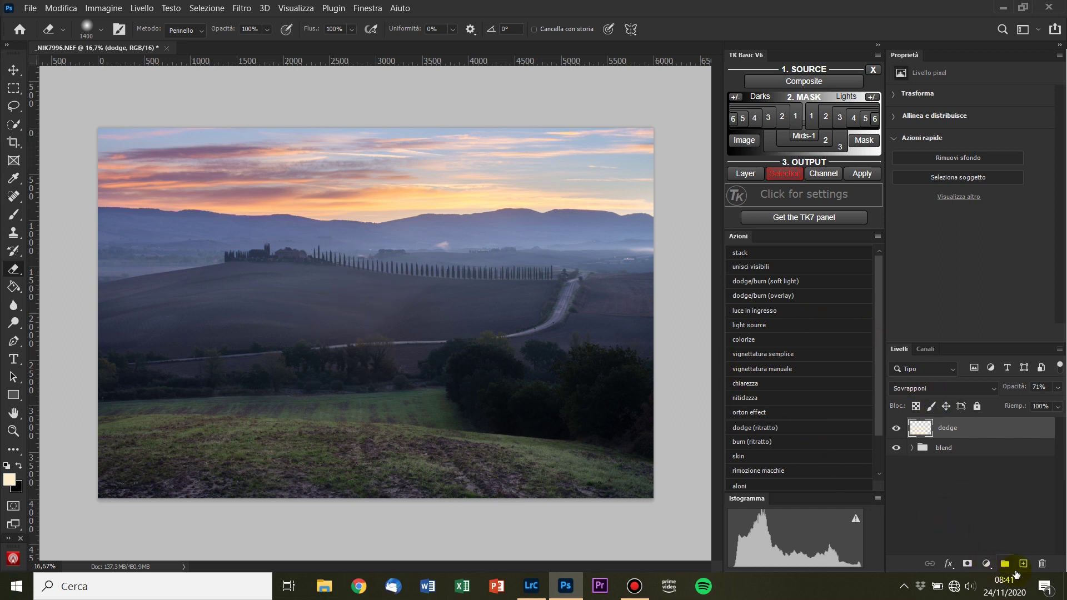
left_click(1022, 564)
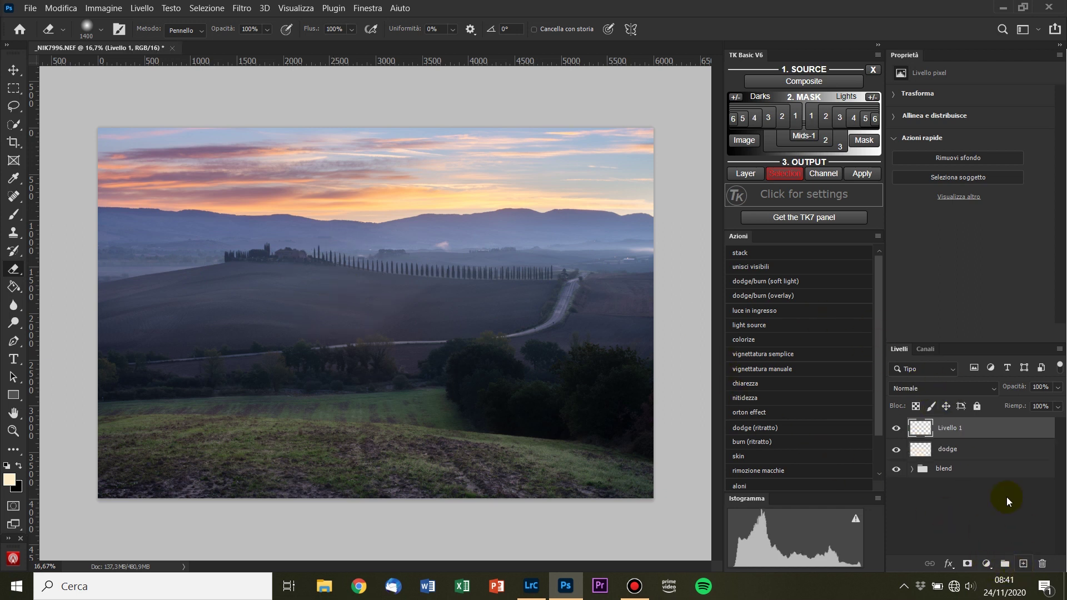
left_click(946, 388)
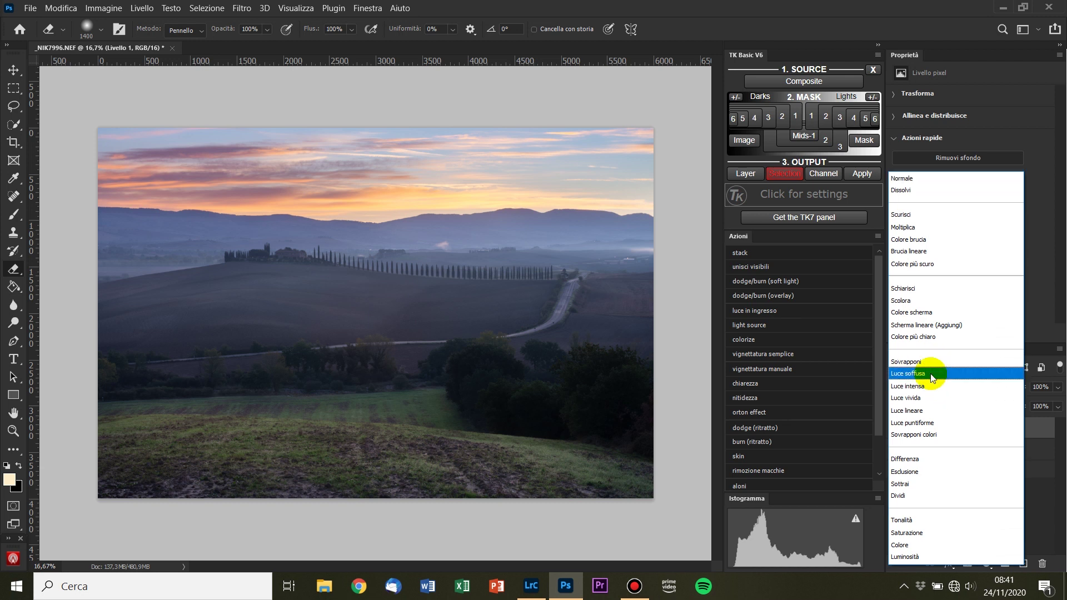
left_click(933, 375)
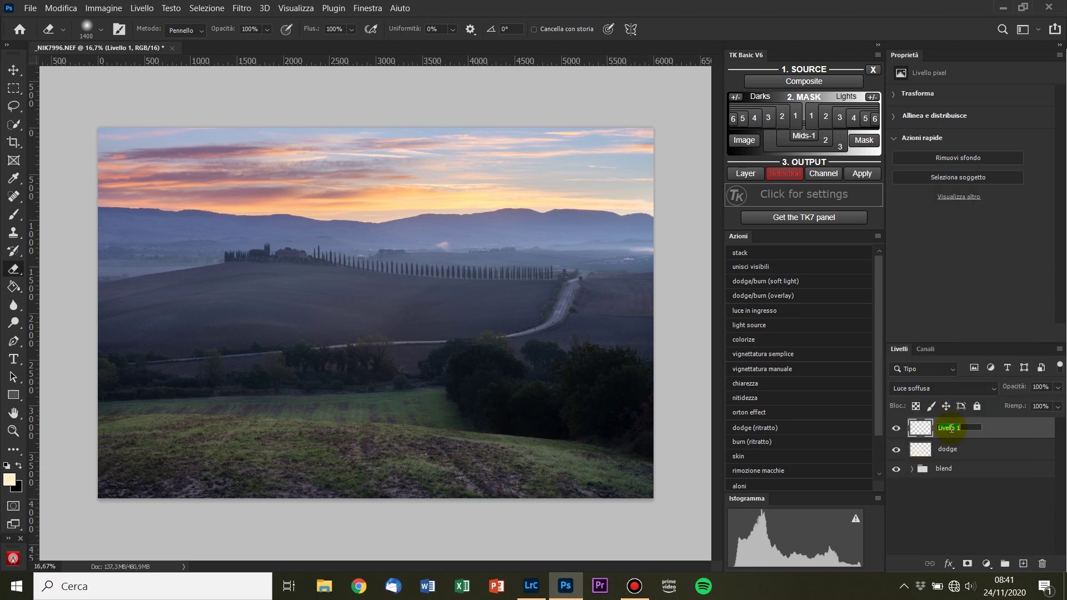
type("nebbia")
Name the layer 'nebbia' and set a cool near-white foreground colour (f8faff)
key("Return")
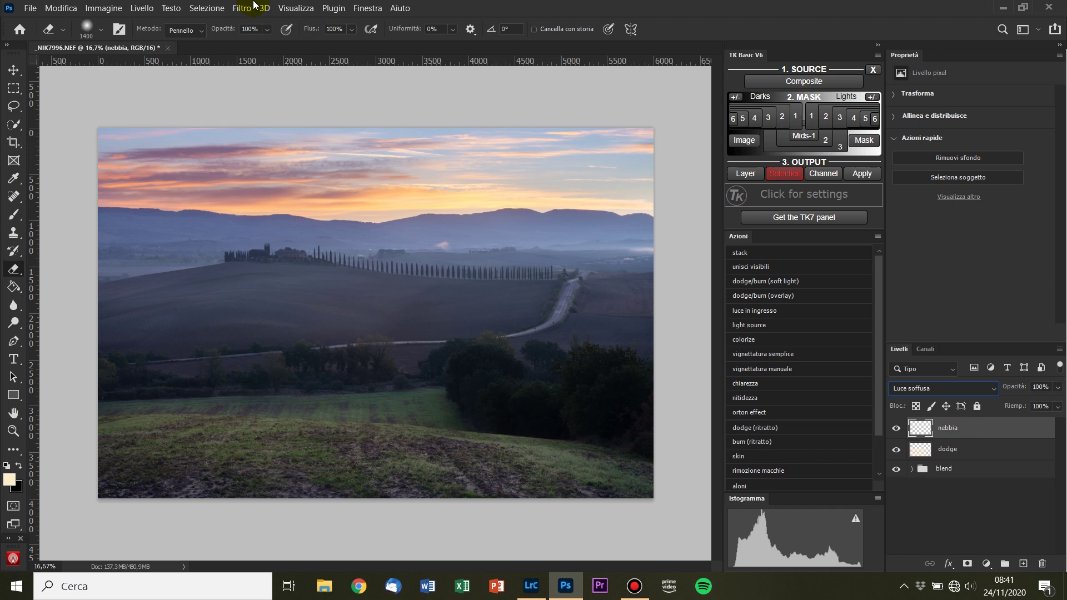
left_click(7, 482)
left_click_drag(739, 269, 741, 273)
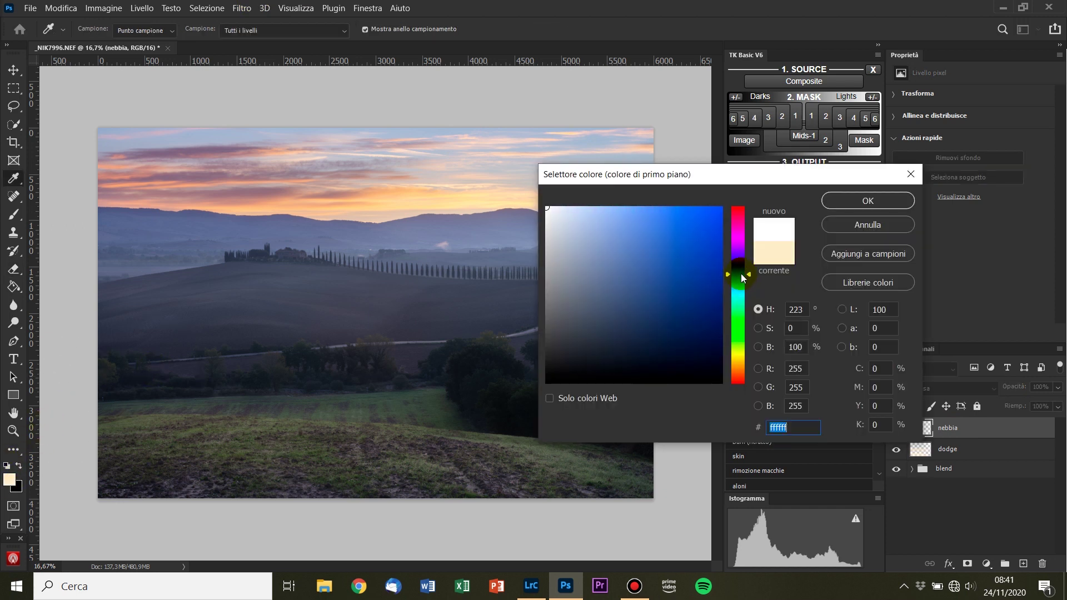
left_click_drag(550, 210, 548, 201)
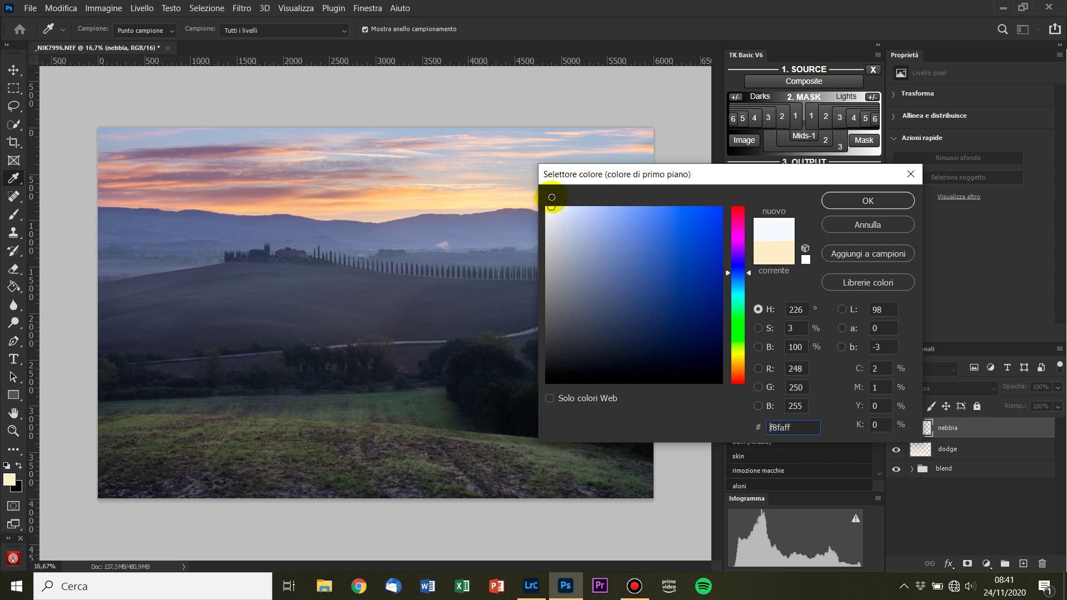
left_click(903, 203)
key("e")
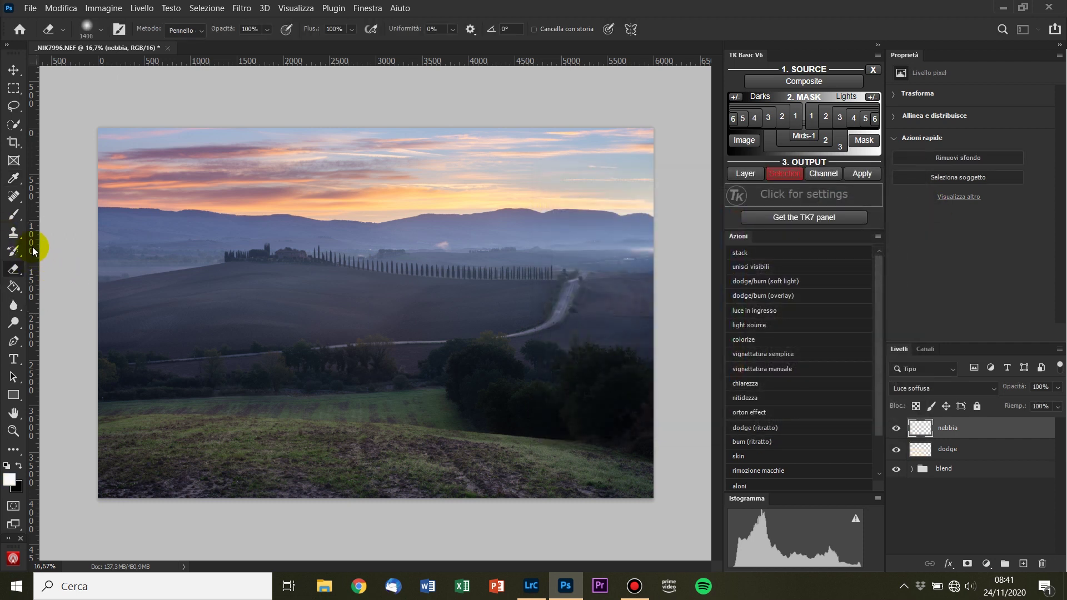
left_click(12, 219)
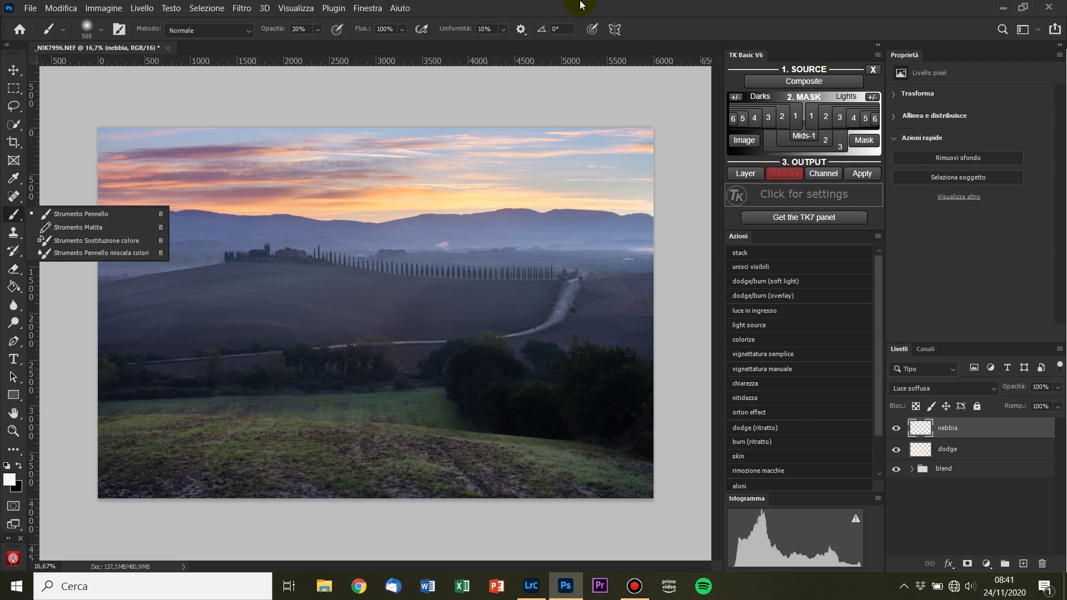
Paint a faint 10%-opacity fog stroke along the road with a 1000 brush and add a white mask
left_click(113, 268)
key("bracketright")
key("bracketright")
key("bracketright")
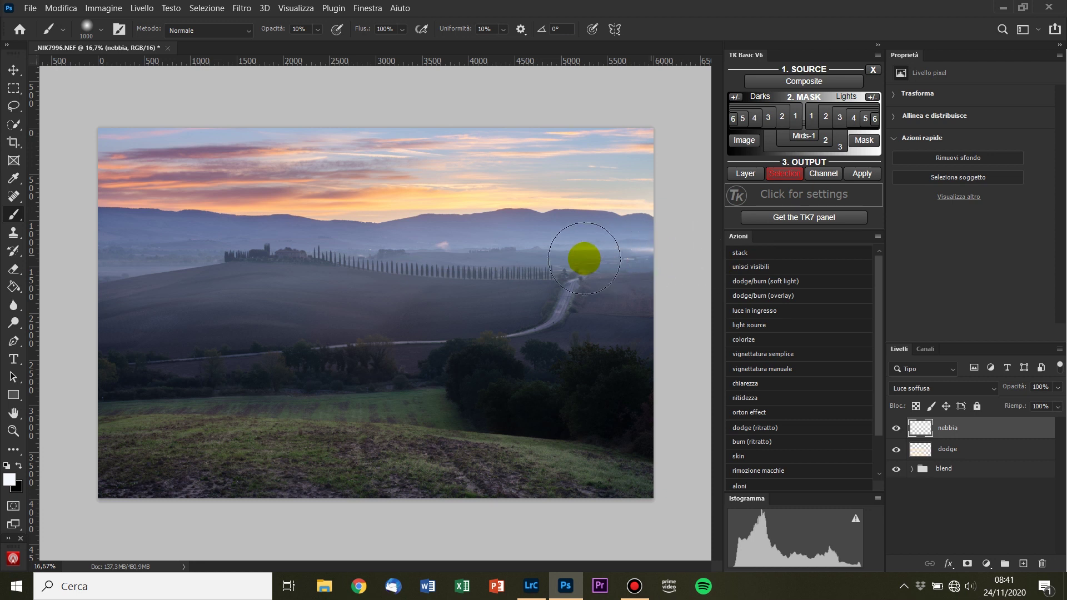
mouse_move(53, 270)
left_mouse_down()
mouse_move(615, 448)
mouse_move(136, 288)
mouse_move(572, 302)
mouse_move(389, 296)
mouse_move(112, 322)
left_mouse_up()
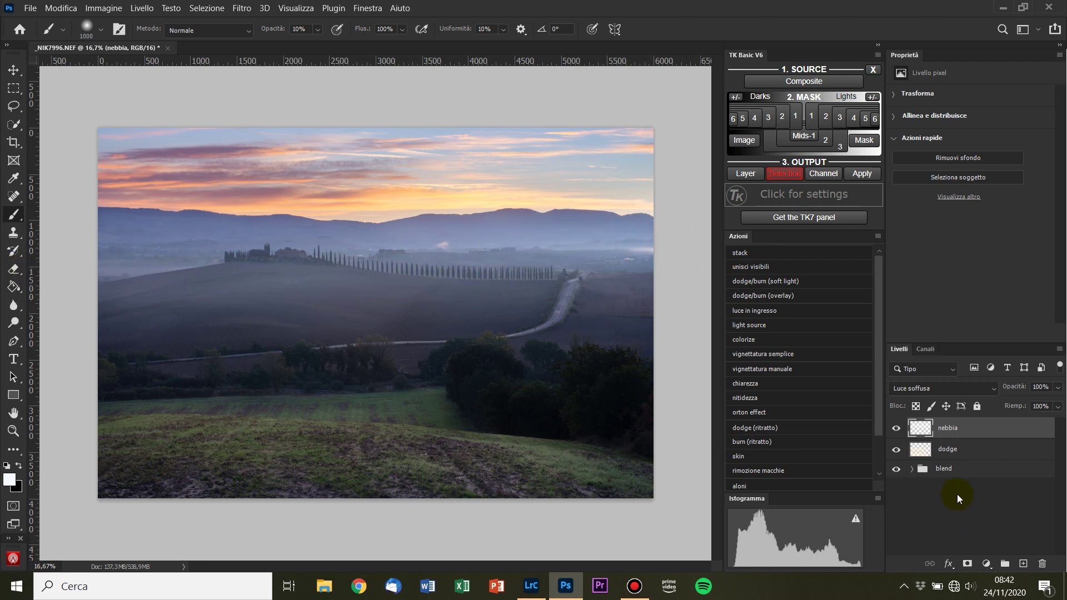
left_click(967, 564)
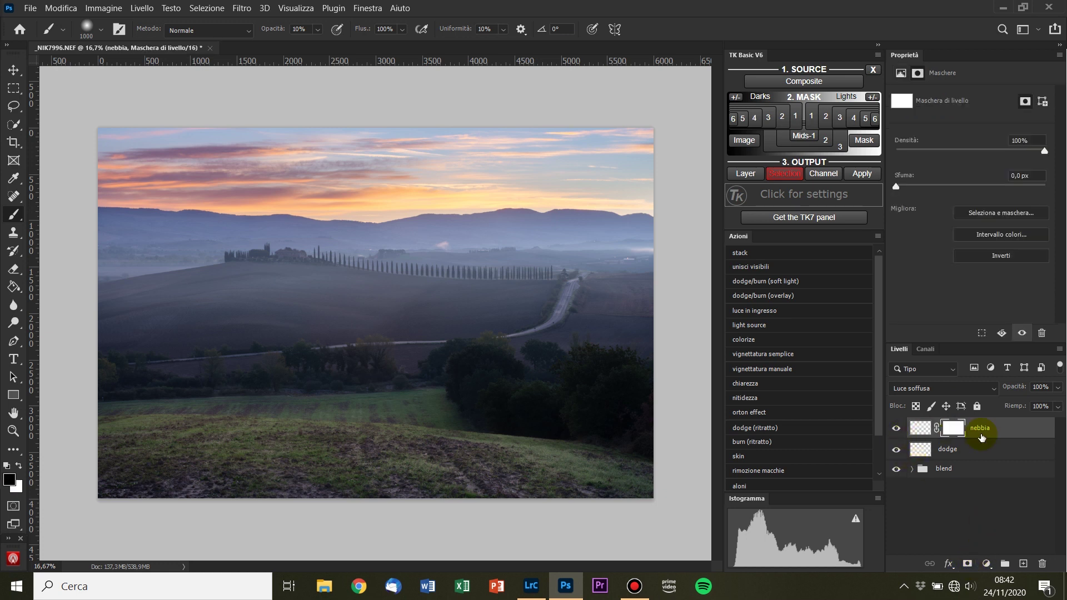
Hide nebbia and create an inverted Darks 3 luminosity mask from the composite
left_click(897, 428)
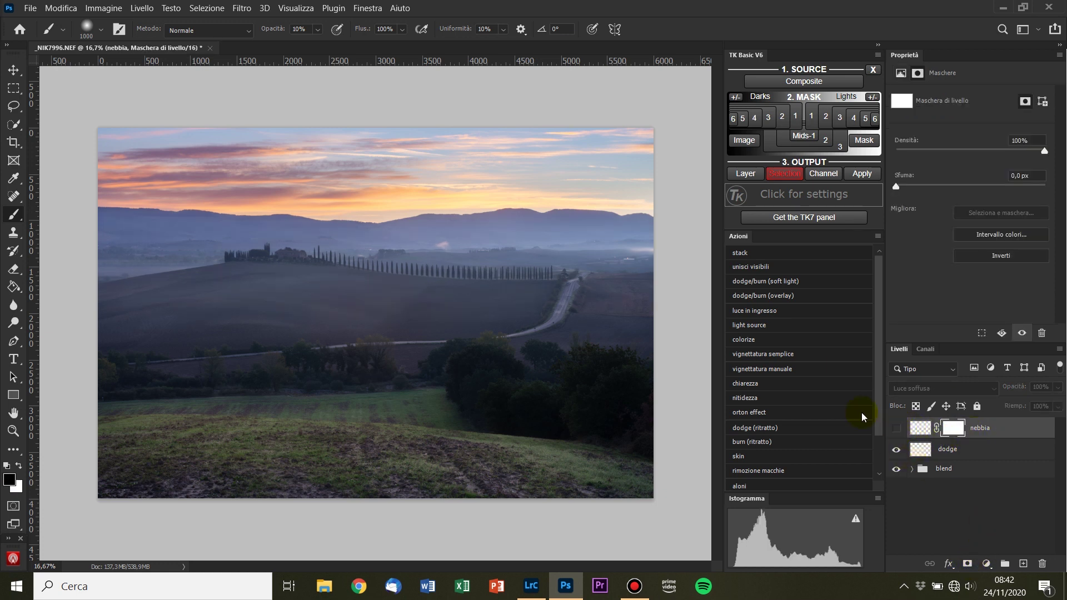
left_click(794, 79)
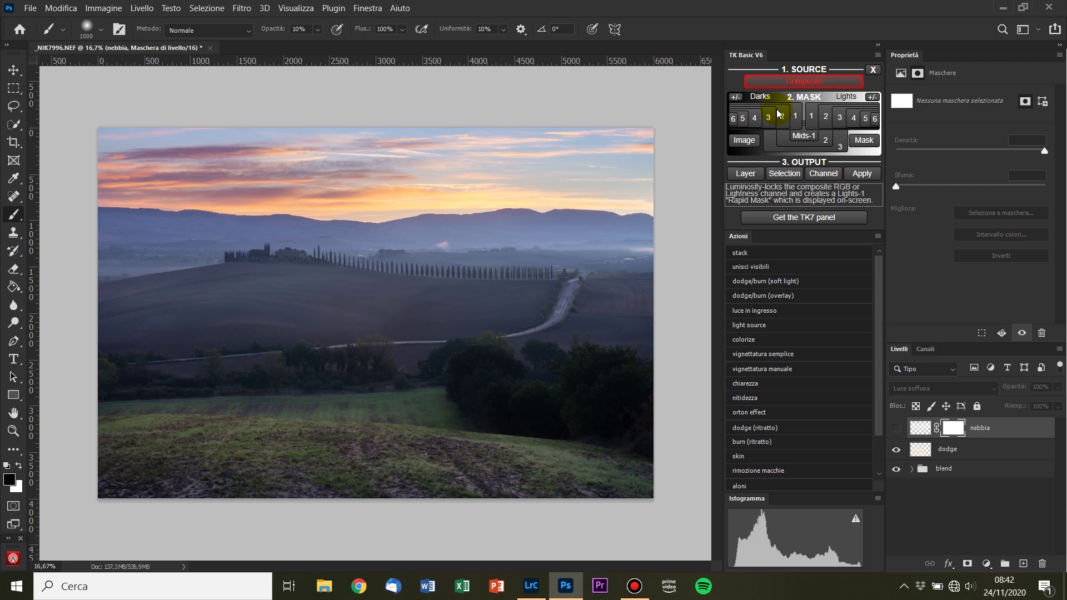
left_click(770, 119)
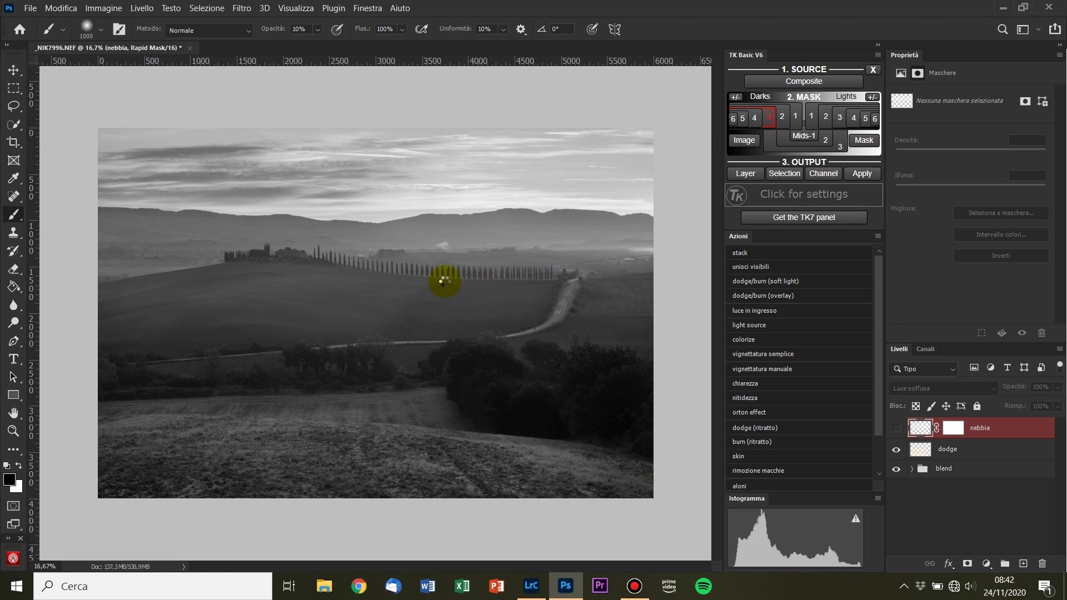
key("ctrl+i")
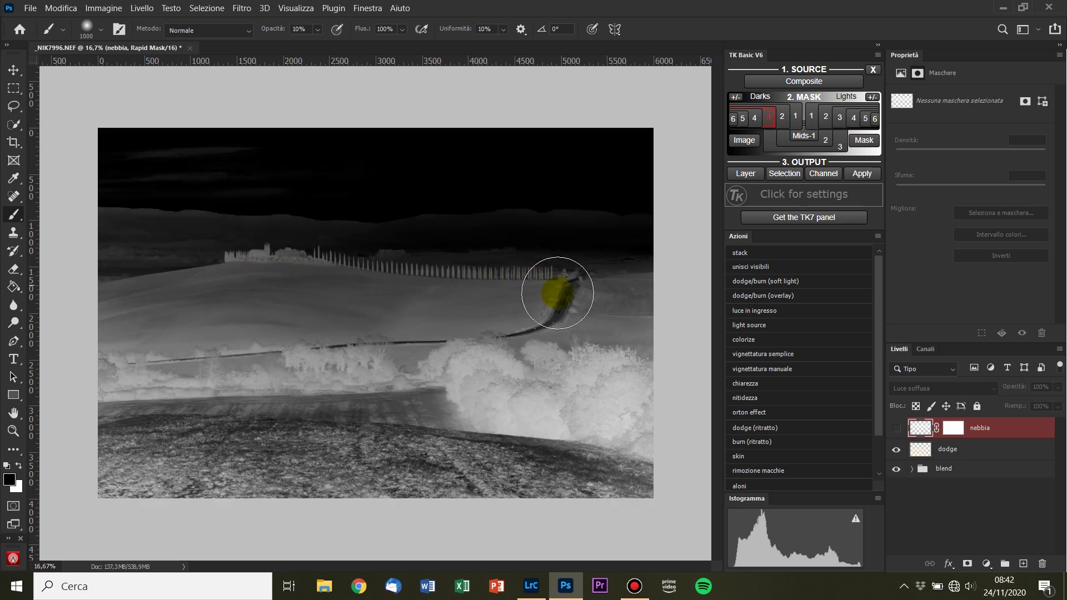
Boost the luminosity mask's contrast with Levels at 27, 1.00, 125
key("ctrl+l")
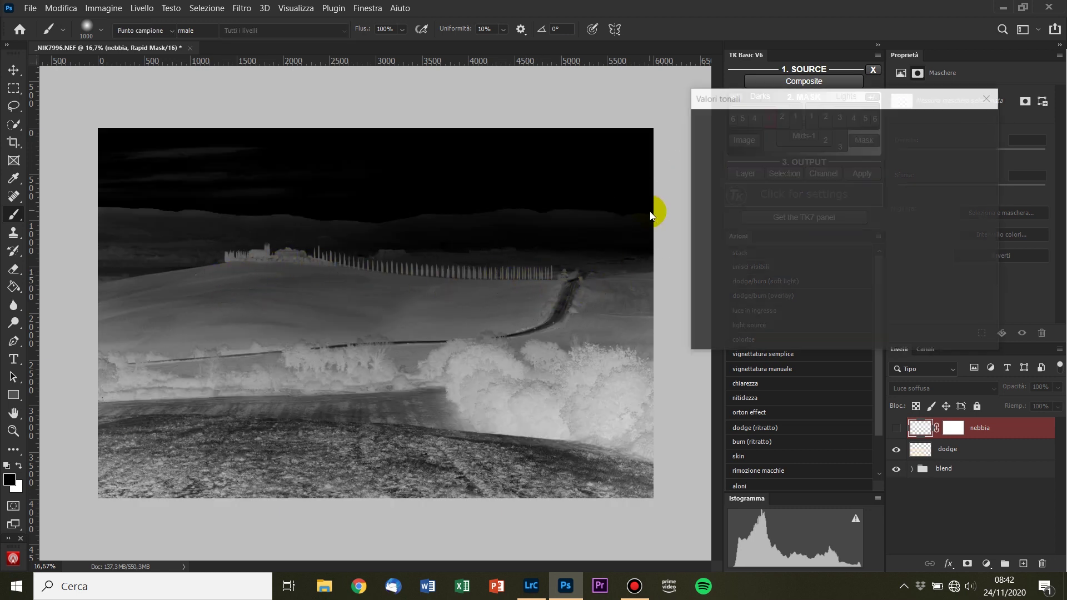
left_click_drag(882, 255, 811, 255)
left_click_drag(709, 256, 725, 257)
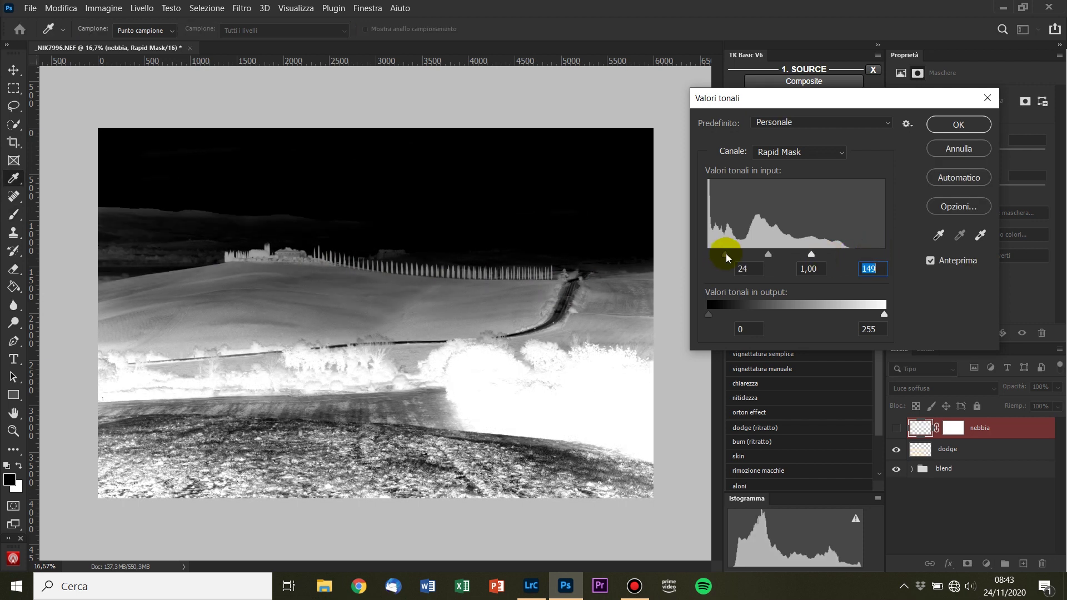
left_click_drag(811, 254, 795, 254)
left_click(949, 127)
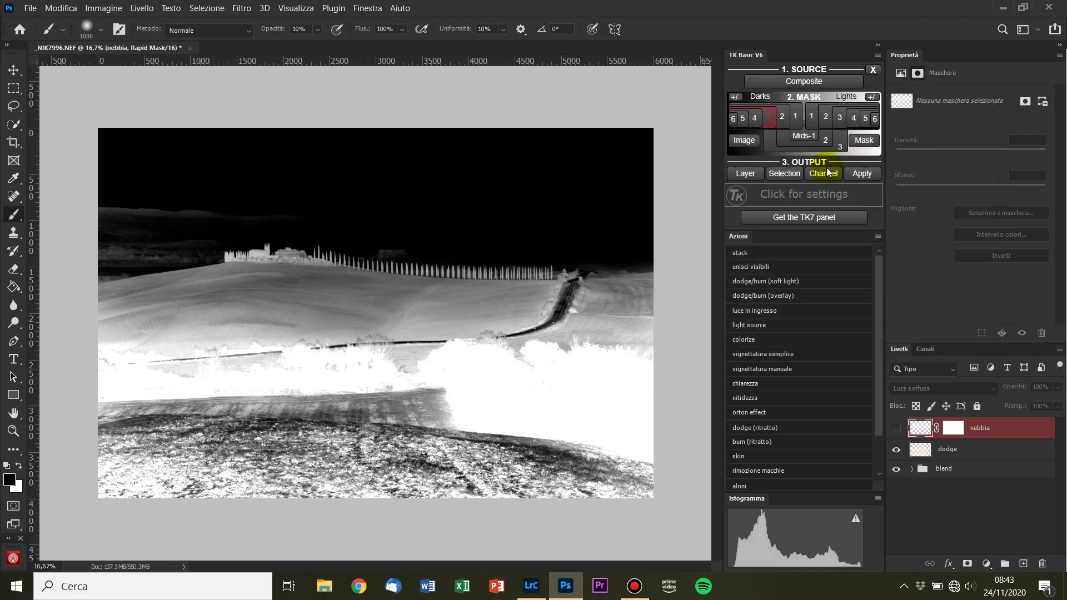
Load the mask as a selection, show nebbia again, deselect, and target nebbia's mask
left_click(788, 176)
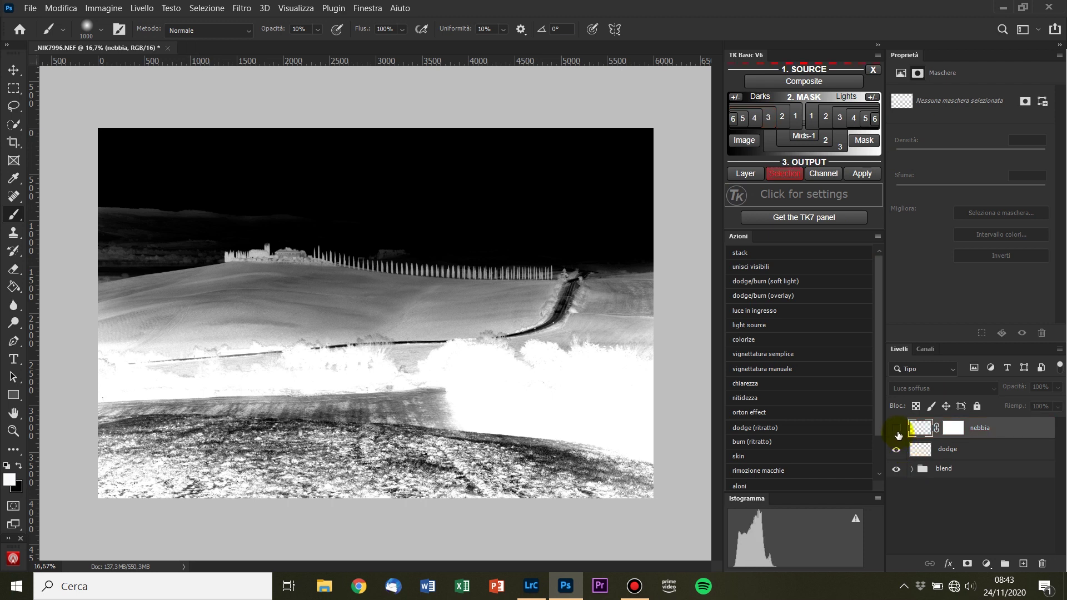
left_click(897, 428)
key("ctrl+d")
left_click(954, 428)
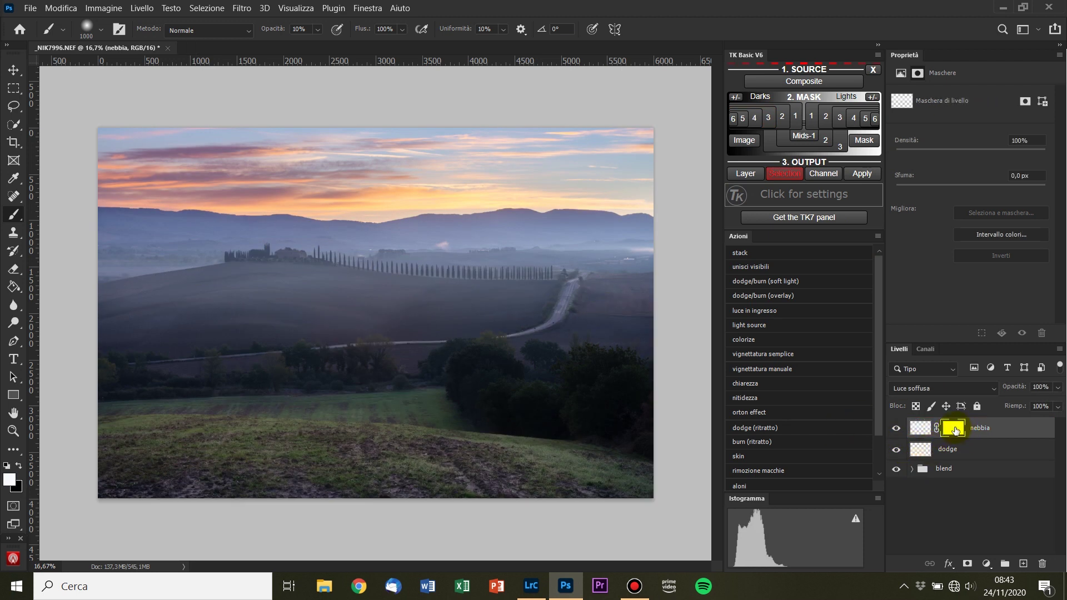
Paint black on the nebbia mask over the middle and right-hand fields to thin the fog
key("x")
left_click_drag(259, 287, 279, 291)
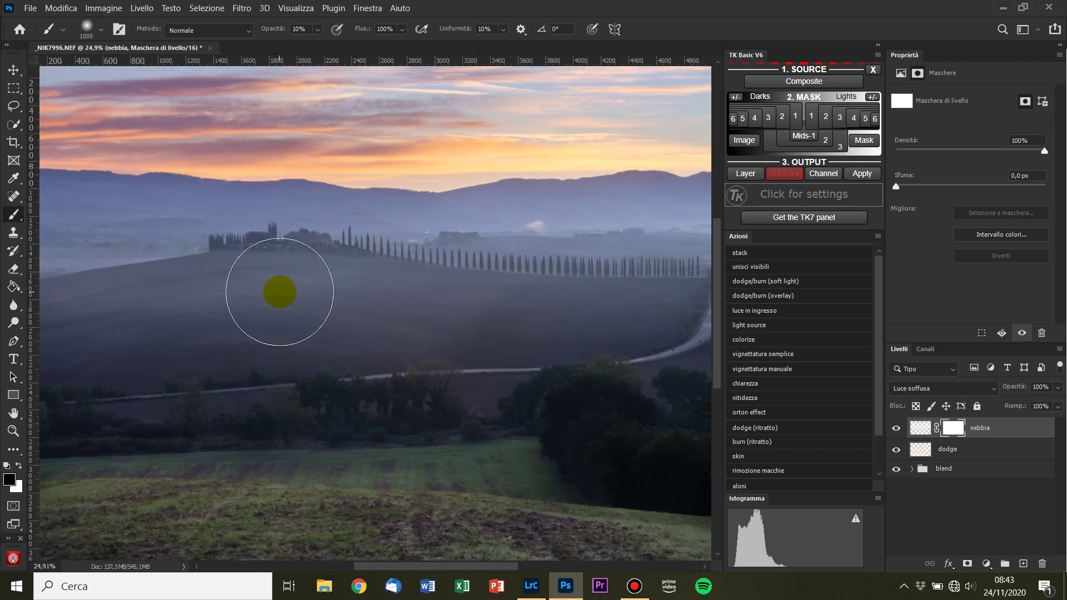
left_click_drag(208, 340, 309, 309)
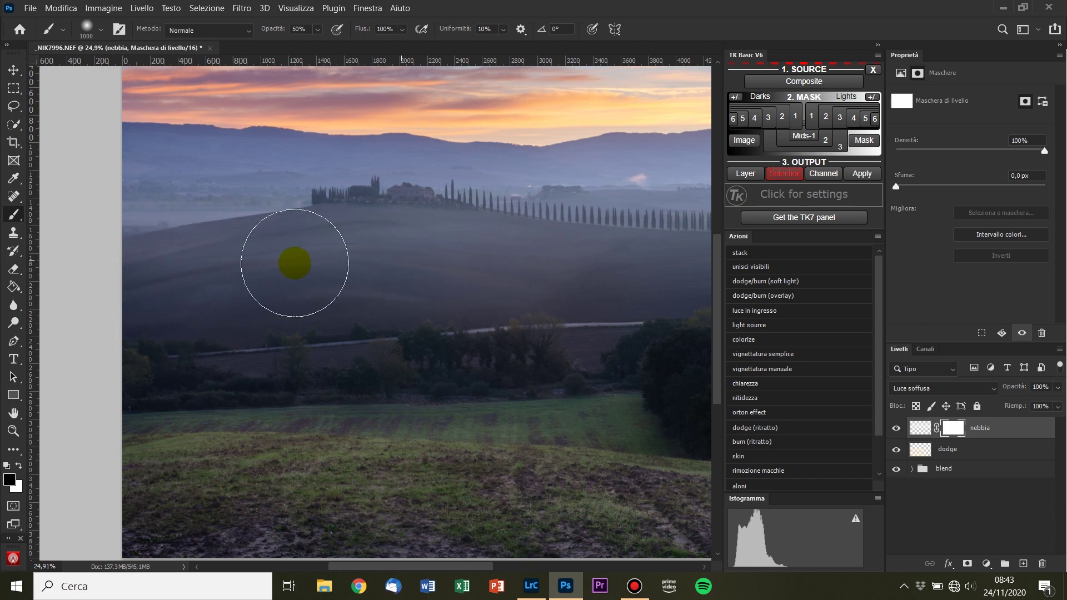
mouse_move(367, 248)
left_mouse_down()
mouse_move(640, 285)
mouse_move(362, 296)
left_mouse_up()
left_click_drag(202, 266, 631, 279)
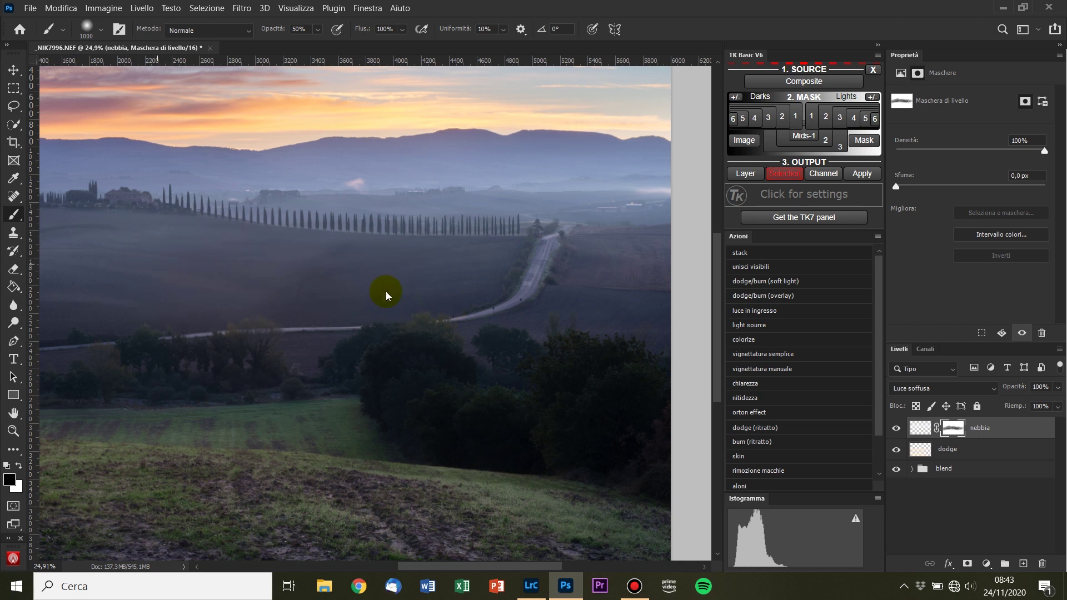
left_click_drag(267, 296, 524, 331)
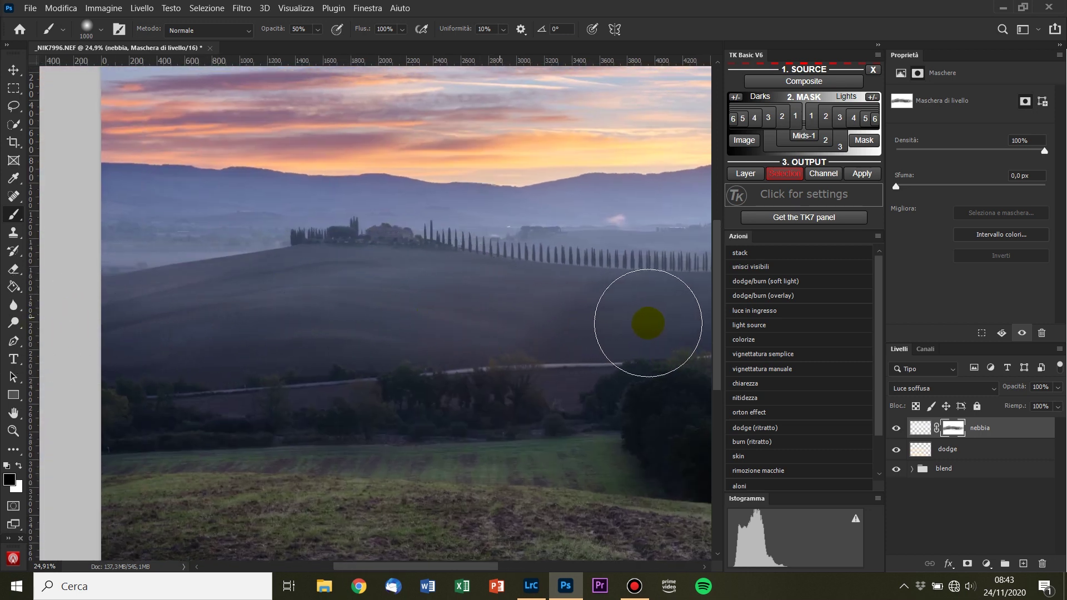
left_click_drag(489, 316, 200, 328)
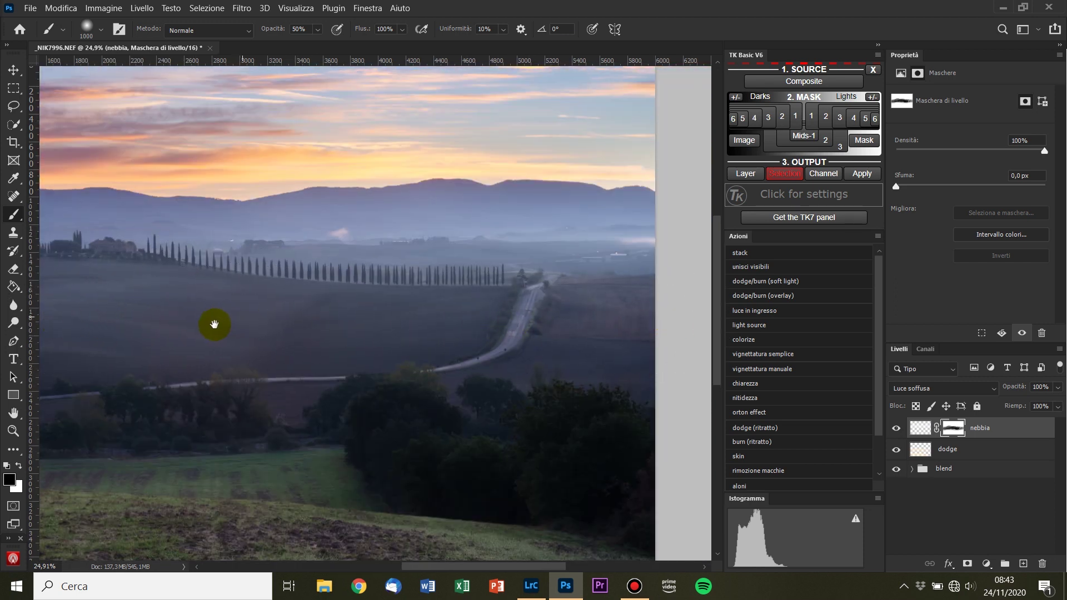
left_click_drag(214, 322, 452, 329)
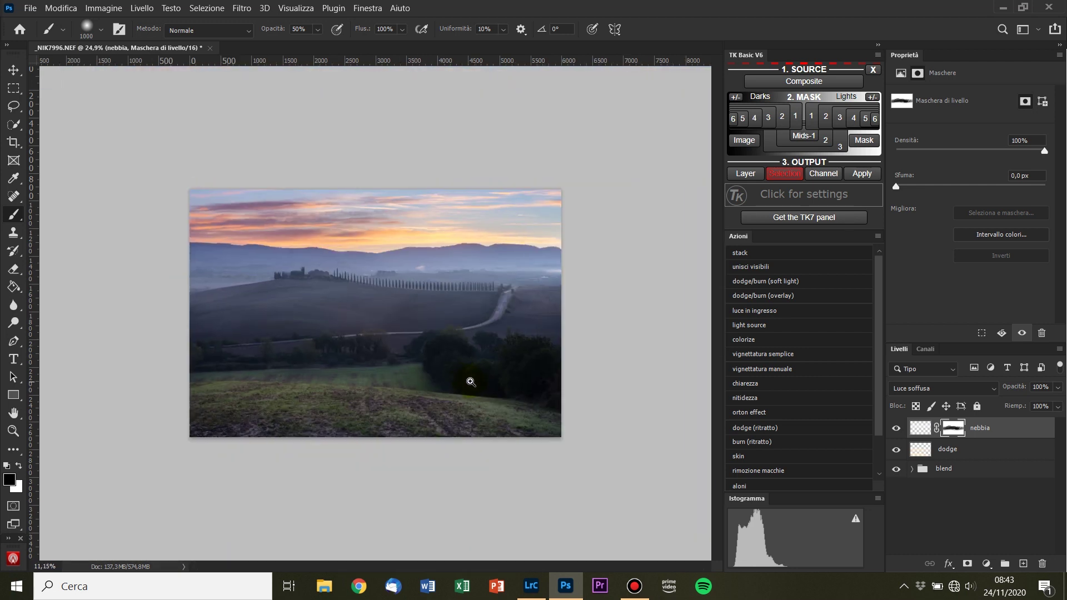
scroll(481, 380, "down", 3)
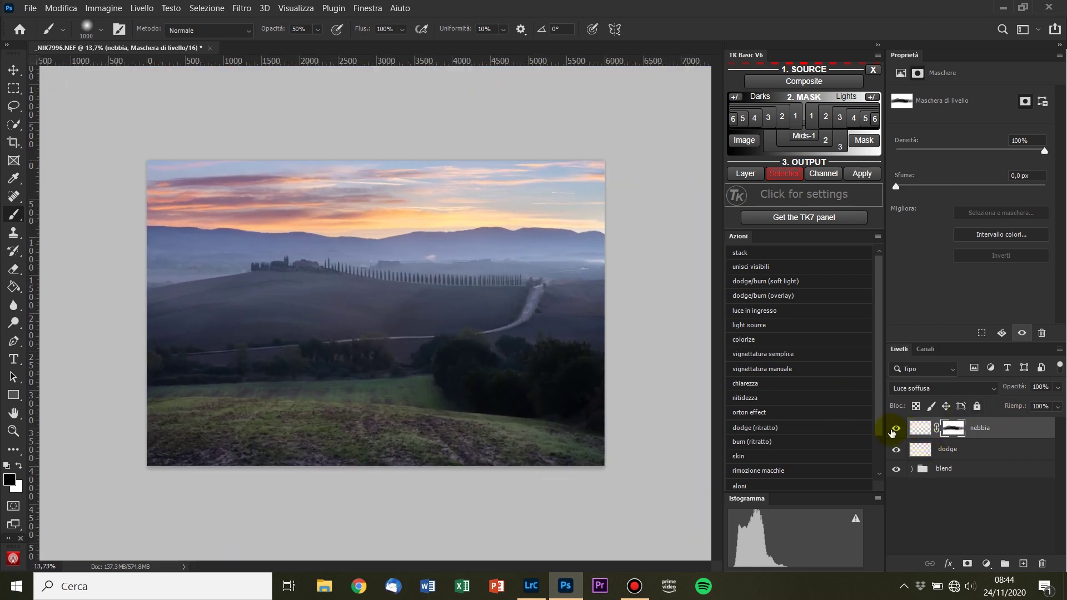
left_click(952, 428)
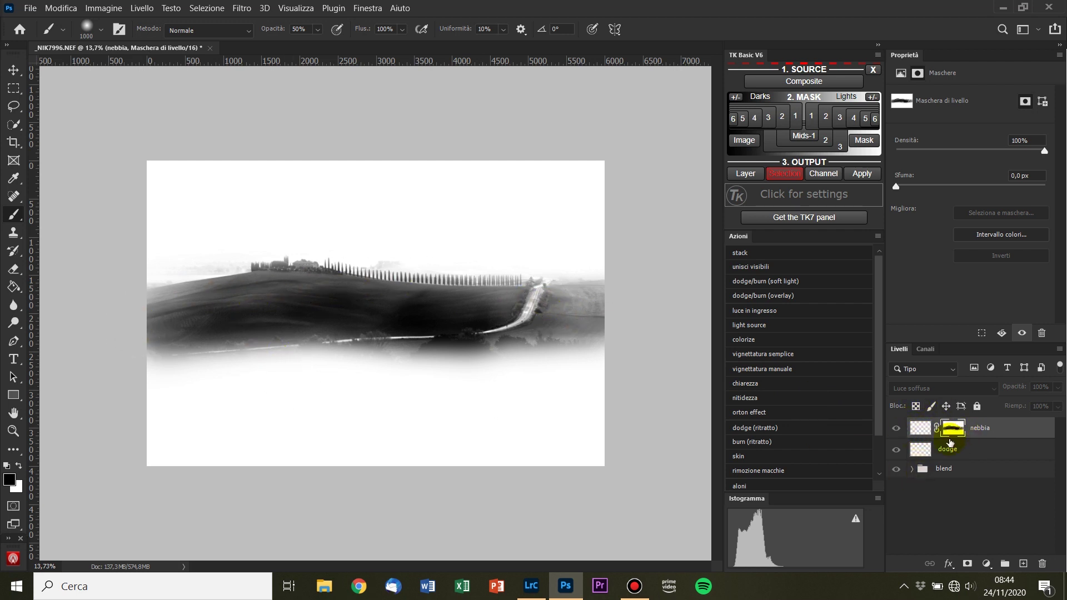
left_click(898, 433)
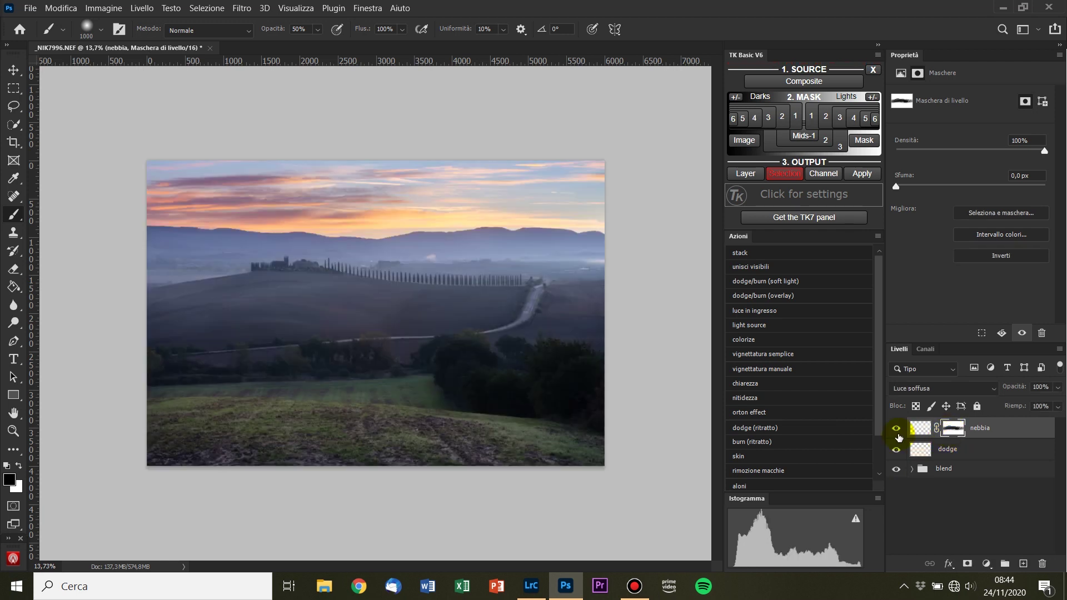
left_click(895, 429)
left_click(895, 429)
left_click(896, 429)
Add a Curves adjustment layer masked by a Composite-based Mids-1 luminosity mask
left_click(809, 82)
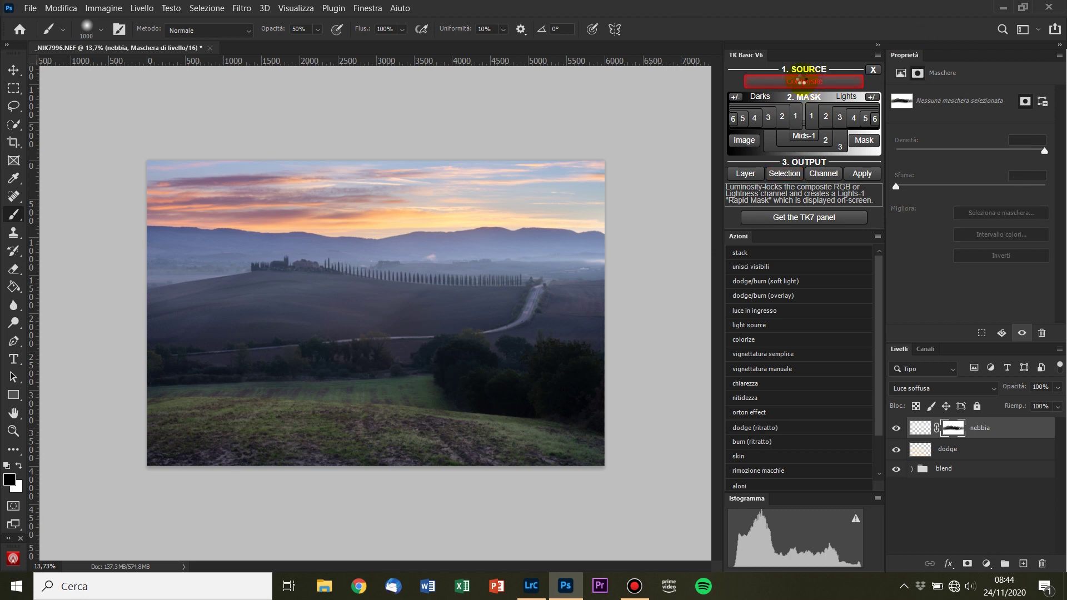
left_click(806, 137)
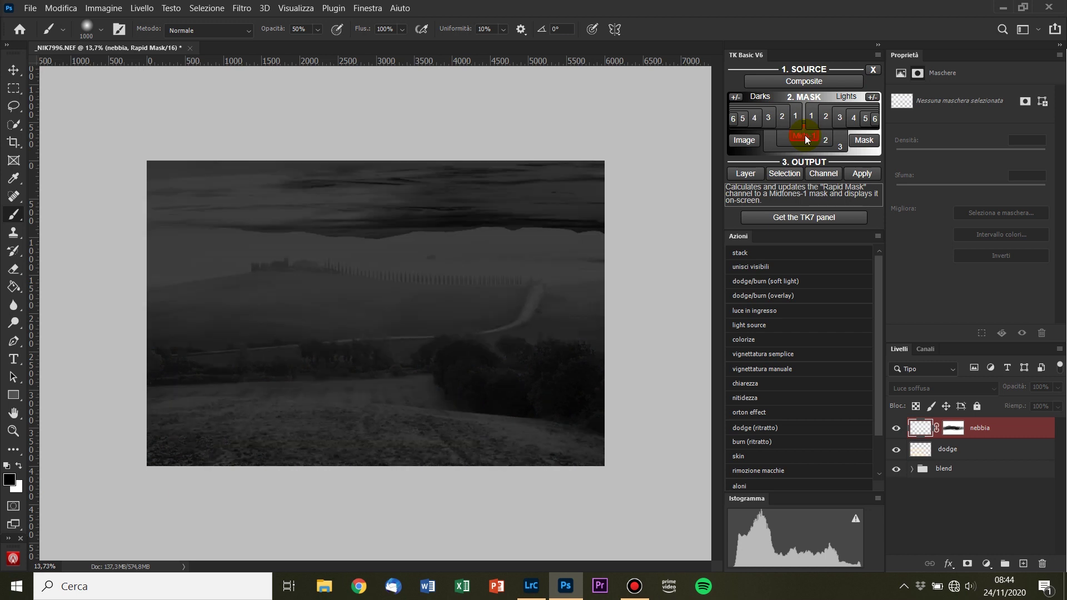
left_click(753, 171)
left_click(754, 135)
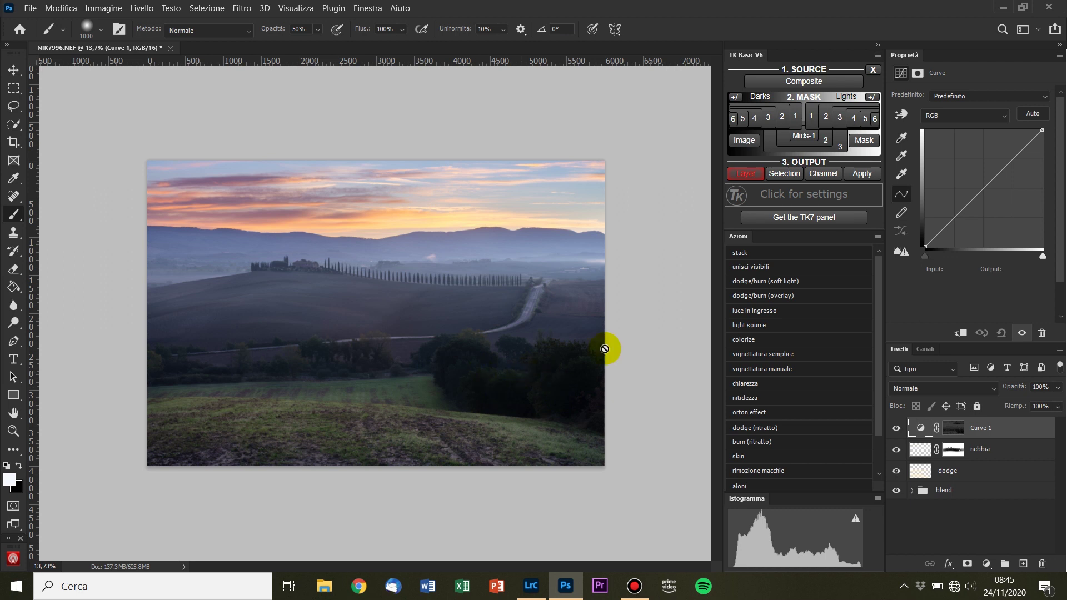
Shape Curve 1 into an S-curve (about 180/204 and 76/61), comparing with and without it
left_click_drag(1009, 164, 1009, 155)
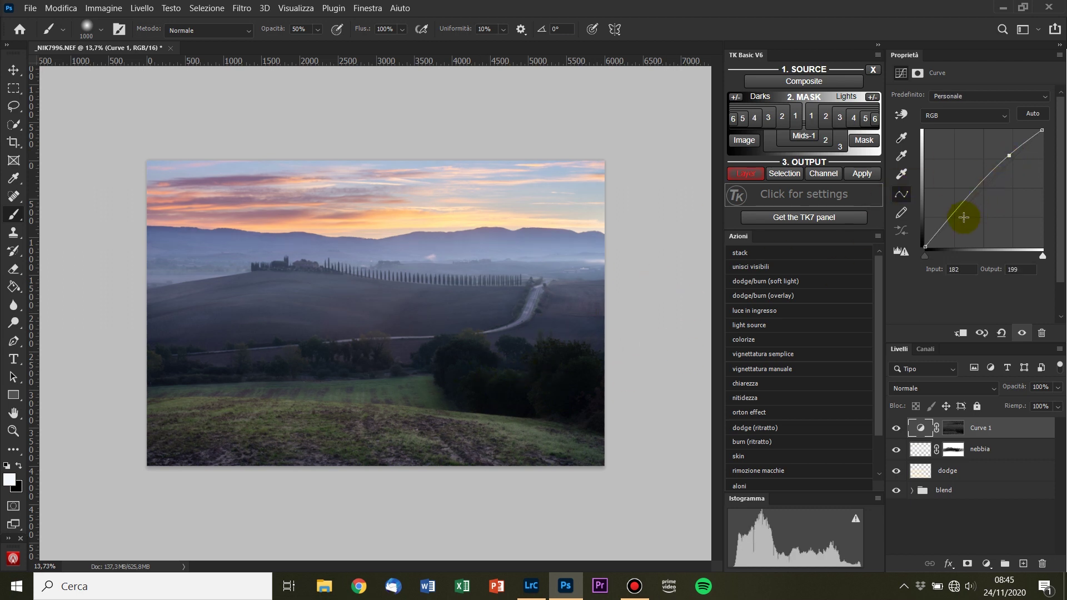
left_click_drag(956, 211, 960, 219)
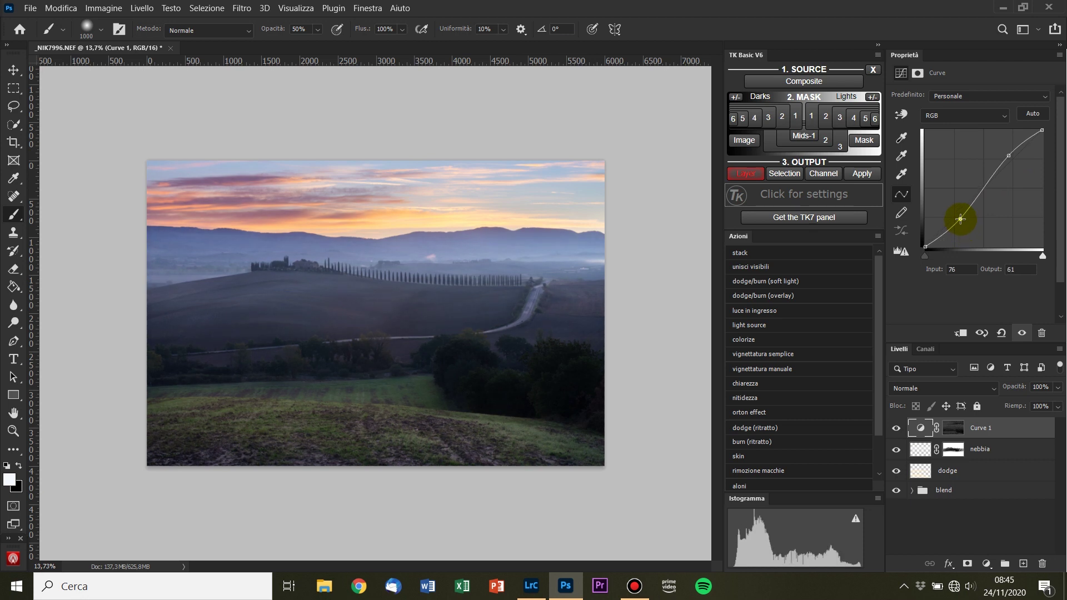
left_click_drag(1007, 157, 1007, 154)
left_click(897, 428)
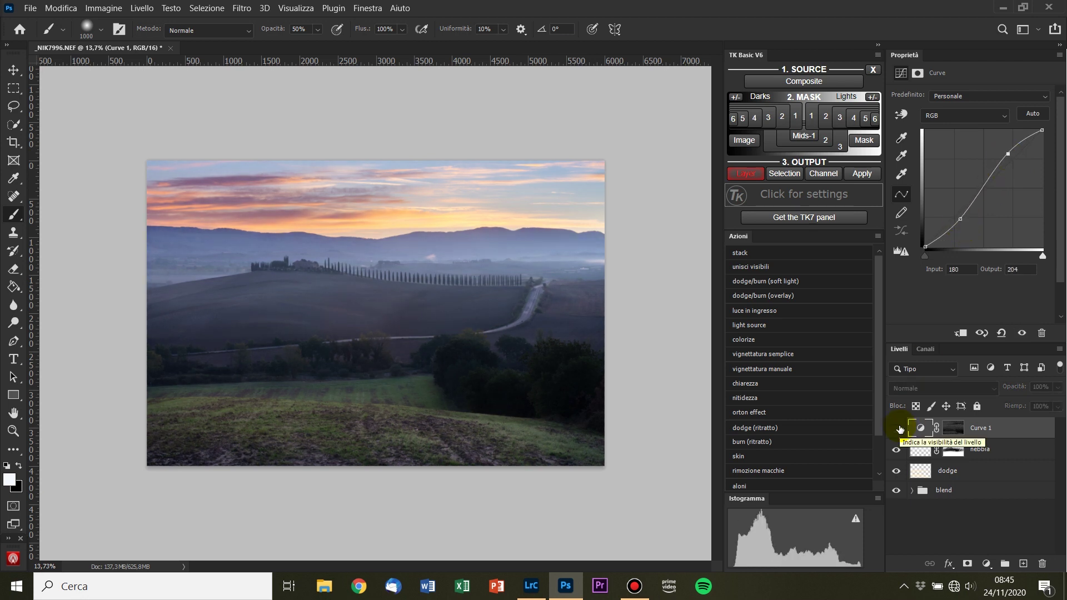
left_click(898, 429)
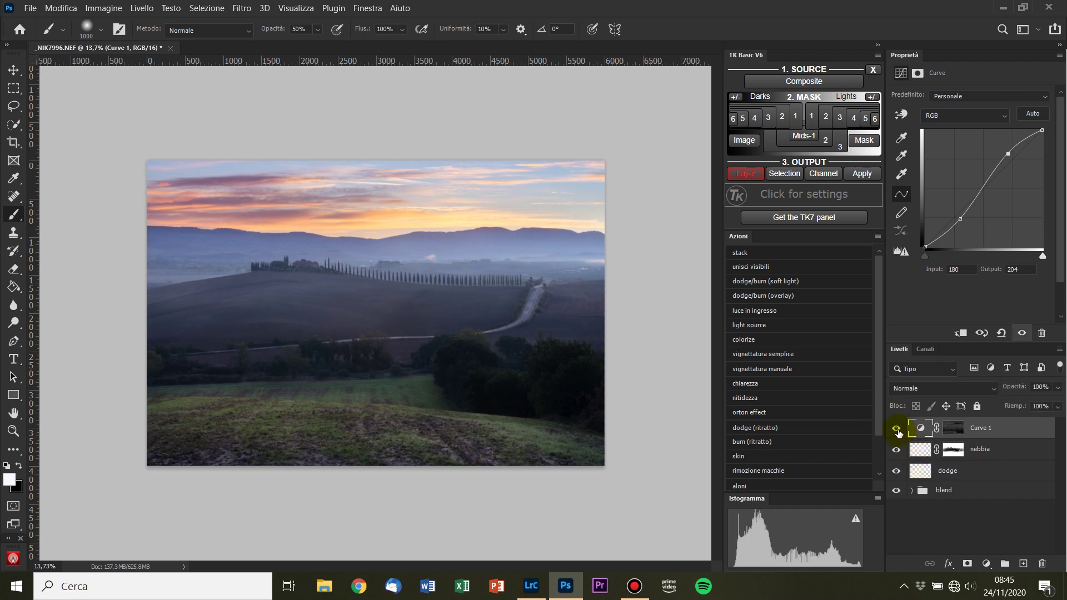
left_click(955, 432, "shift")
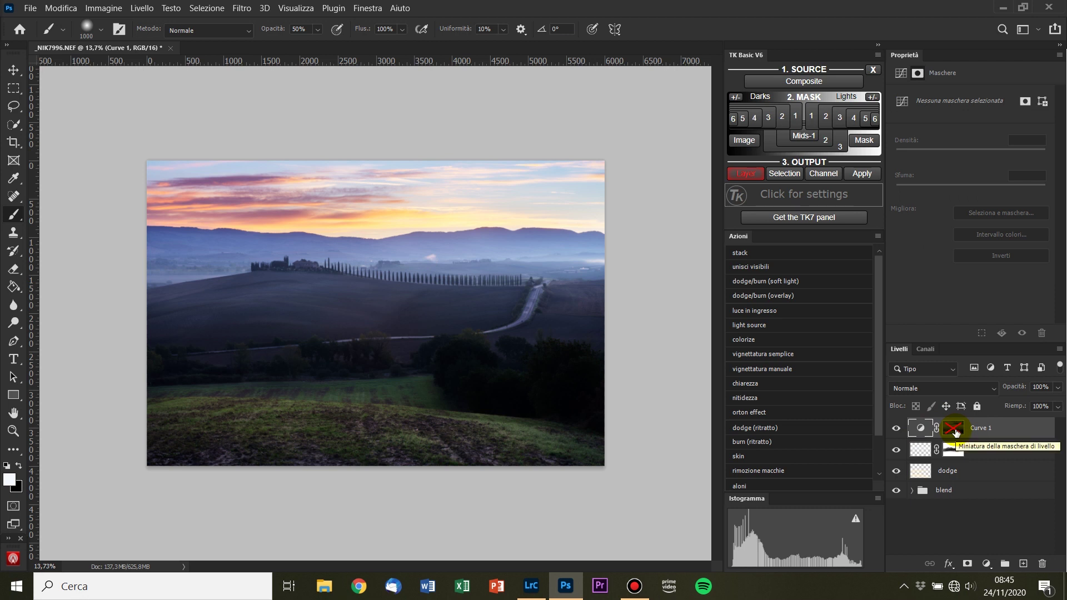
left_click(955, 432, "shift")
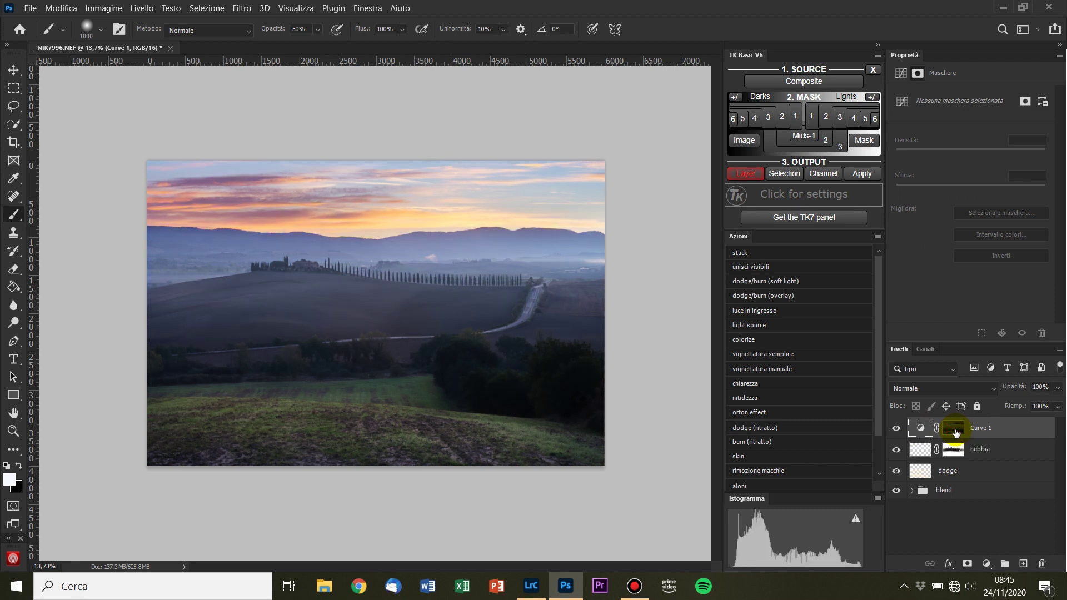
left_click(896, 428)
Stamp all visible layers into a new merged layer
key("ctrl+backslash")
key("x")
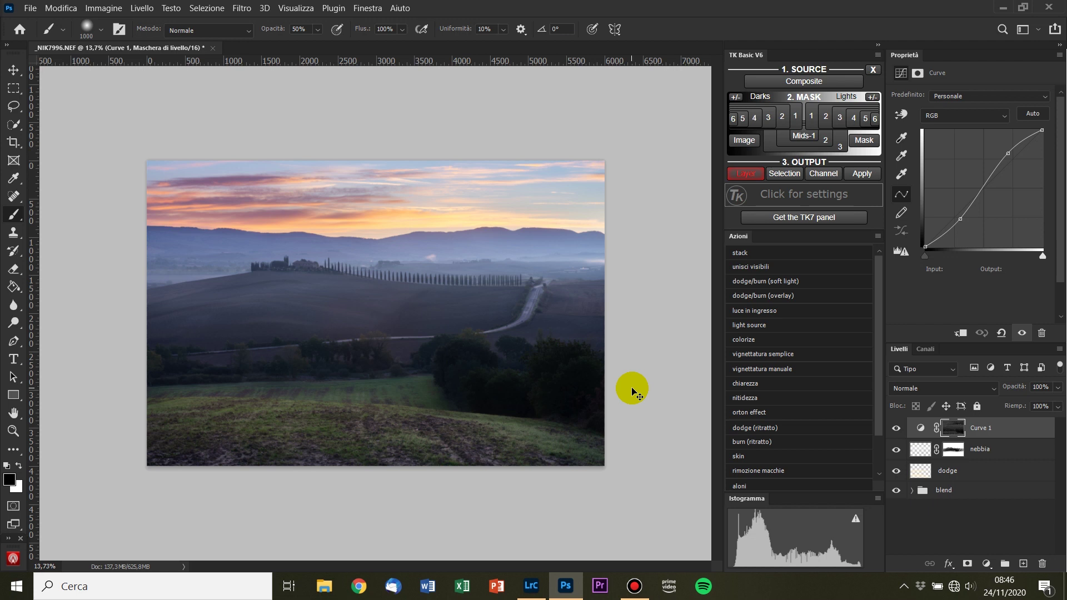
key("ctrl+shift+alt+e")
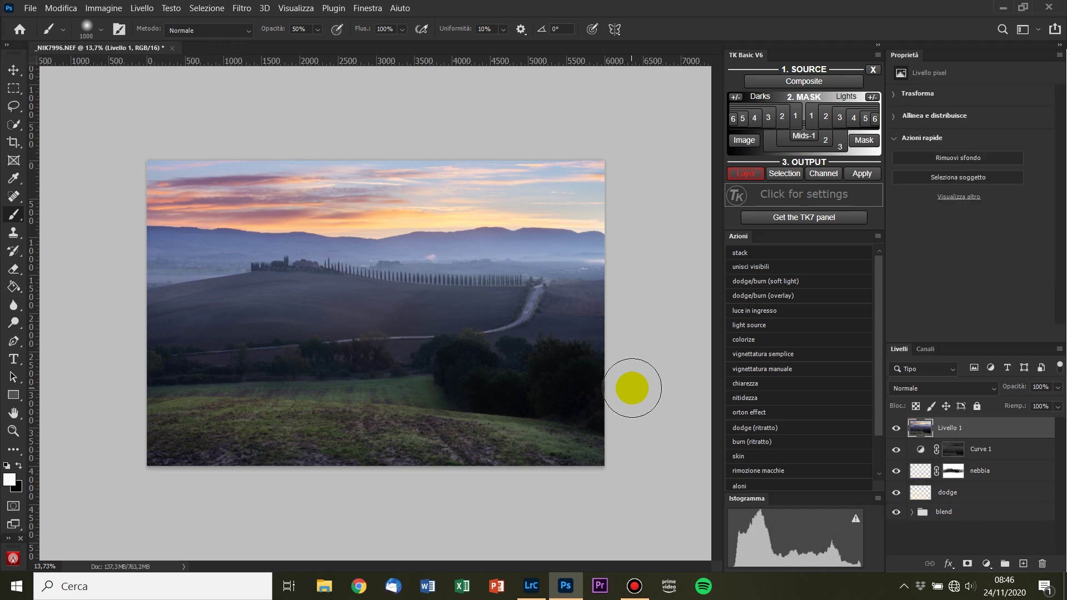
Copy the brightest sky tones via a Lights luminosity selection onto a new layer
left_click(800, 79)
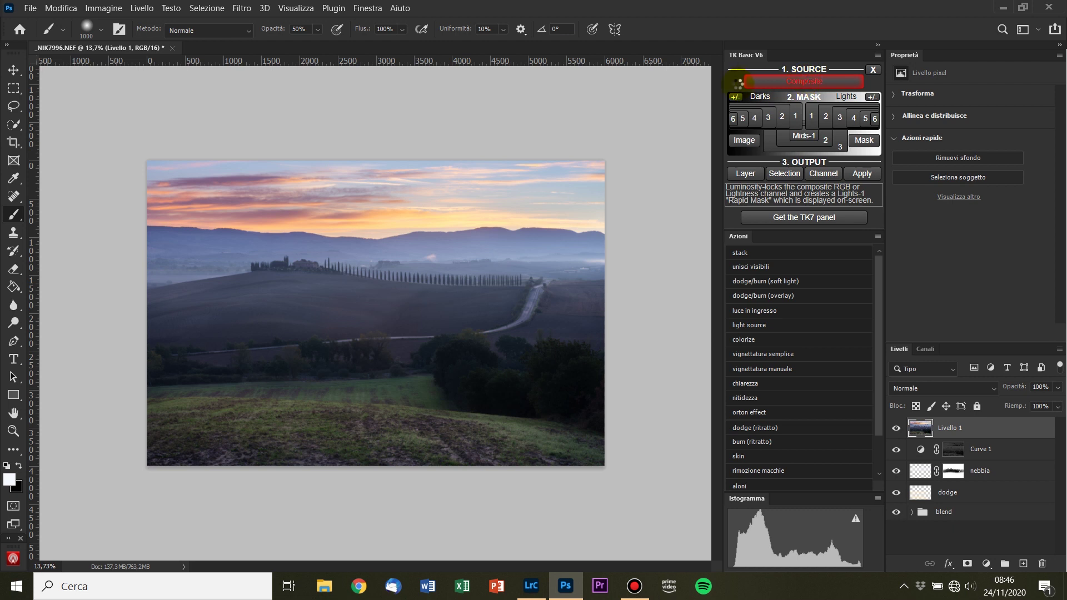
left_click(827, 123)
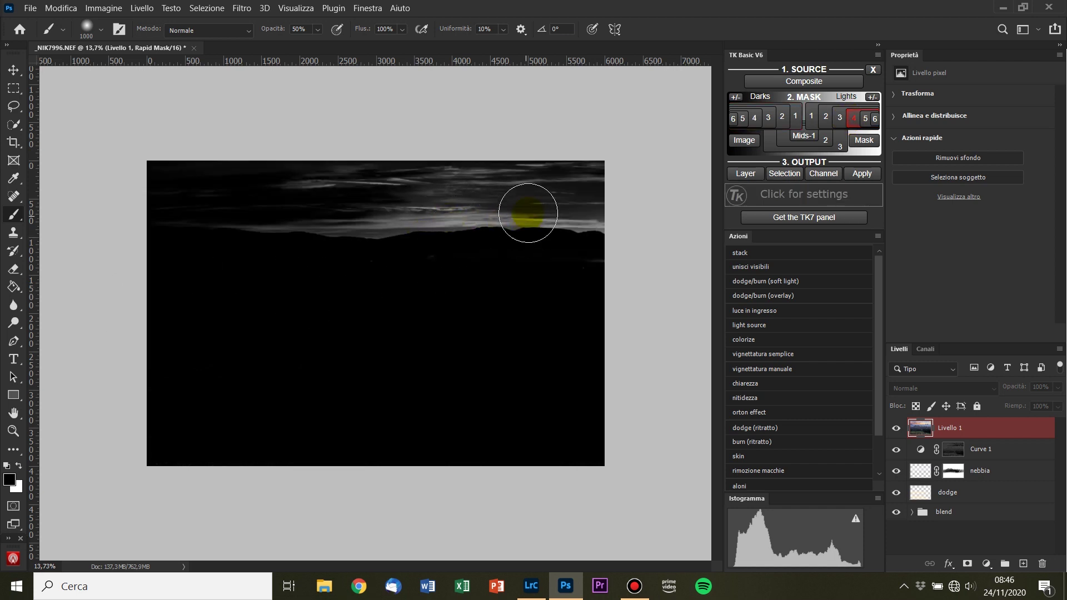
left_click(788, 174)
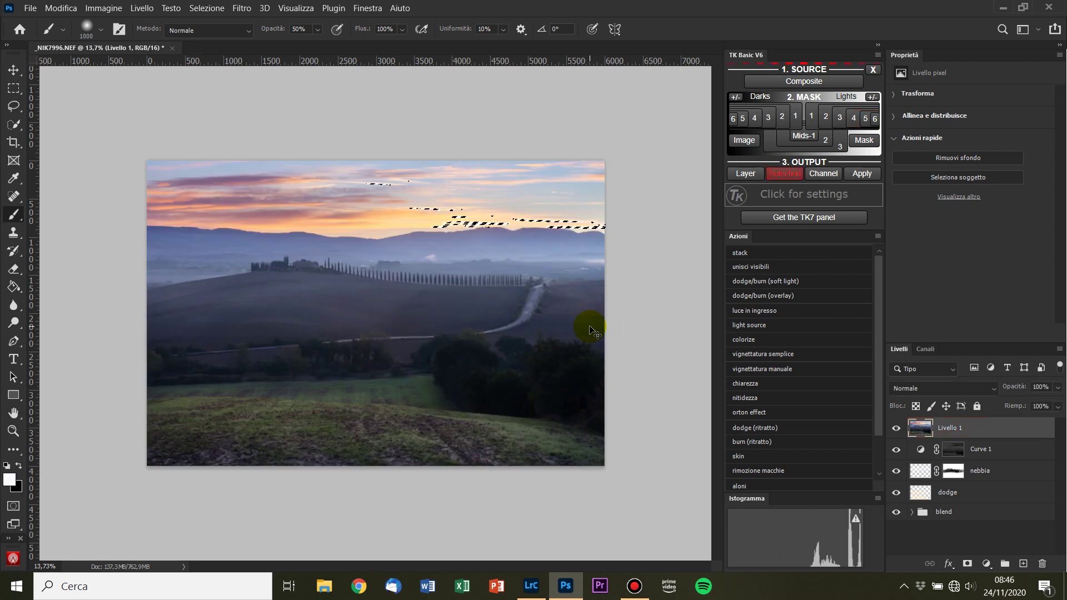
key("ctrl+j")
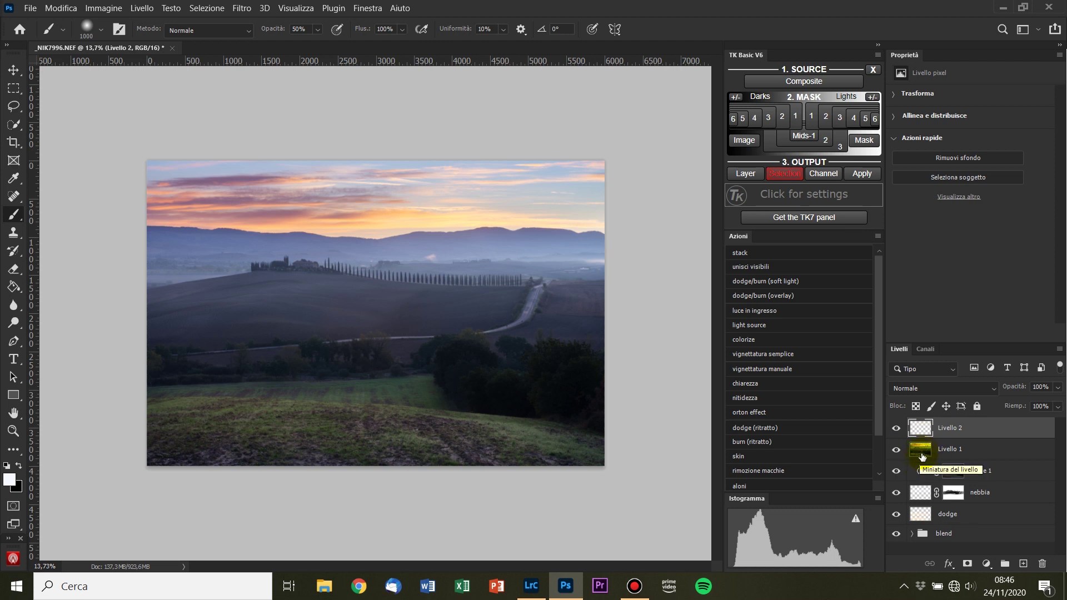
Delete Livello 1, zoom on the ridge, and solo Livello 2 to inspect its sky highlights
left_click_drag(920, 454, 1044, 563)
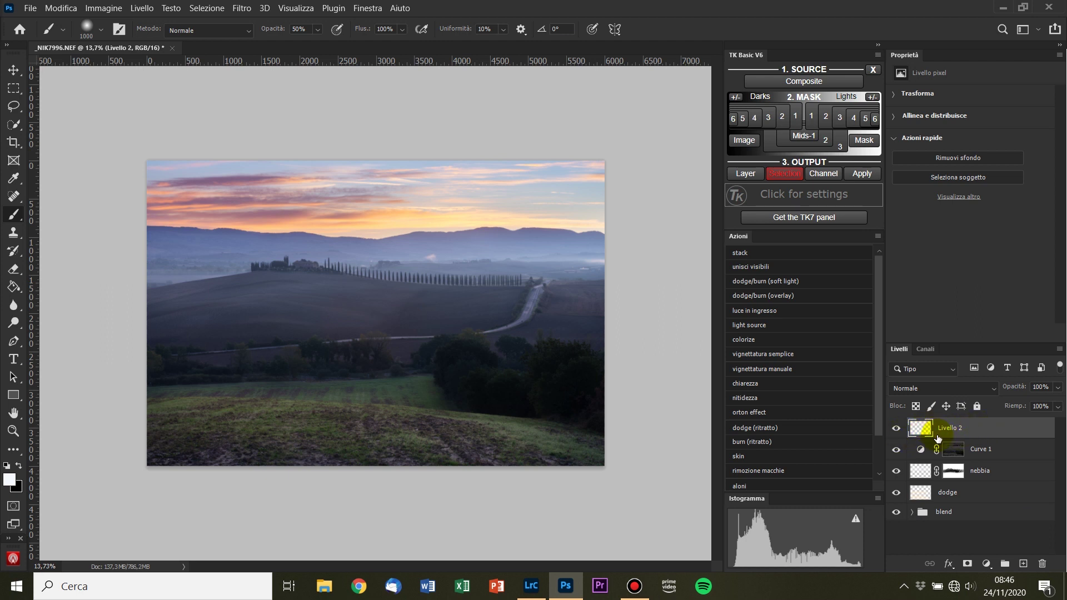
left_click(896, 428)
left_click_drag(513, 240, 597, 238)
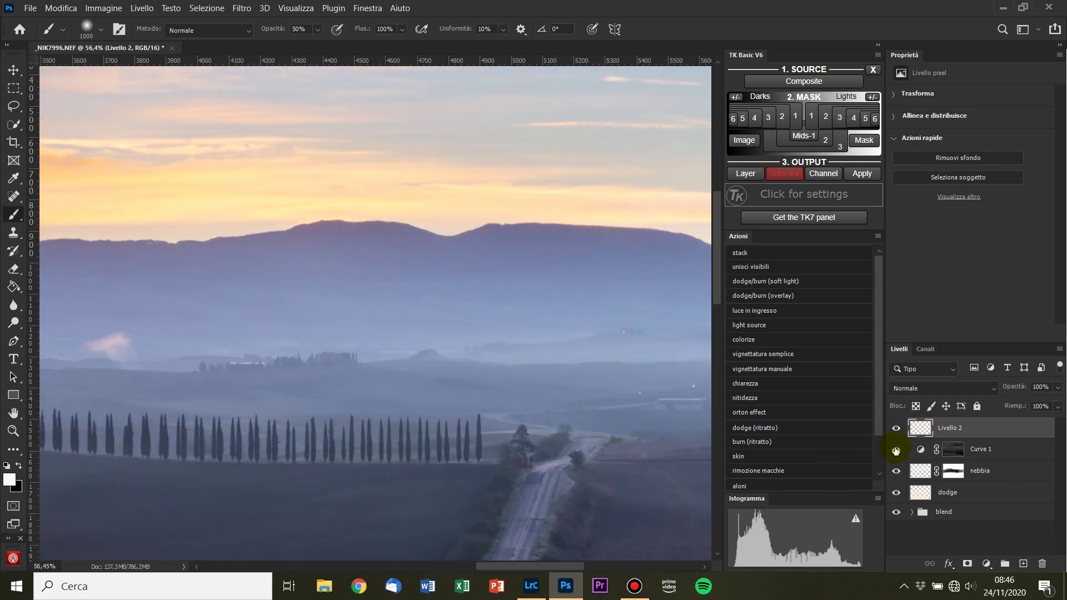
left_click(895, 429, "alt")
left_click(896, 428)
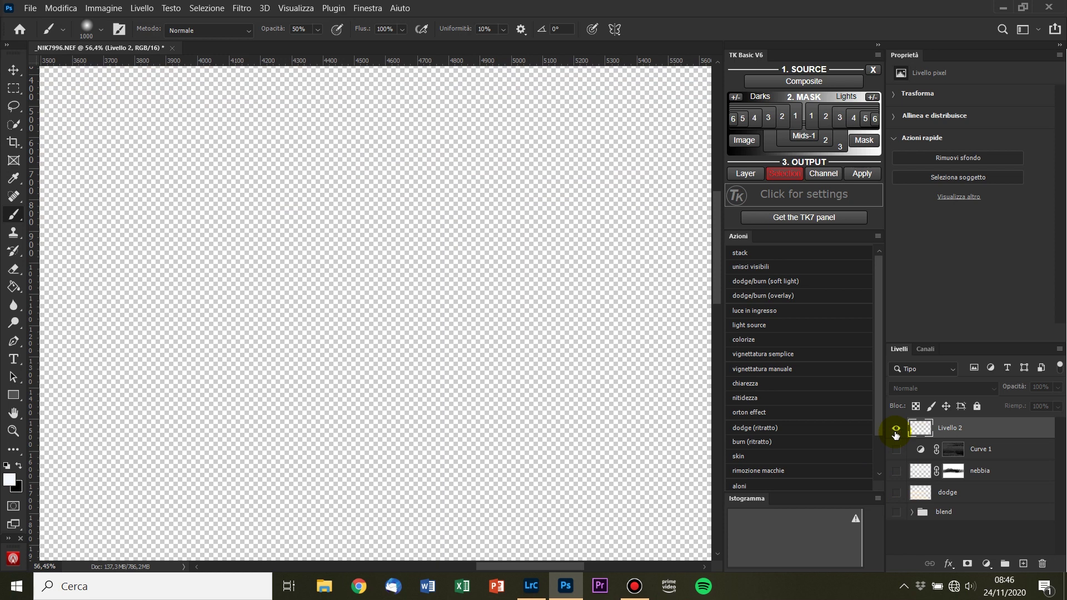
left_click(896, 427)
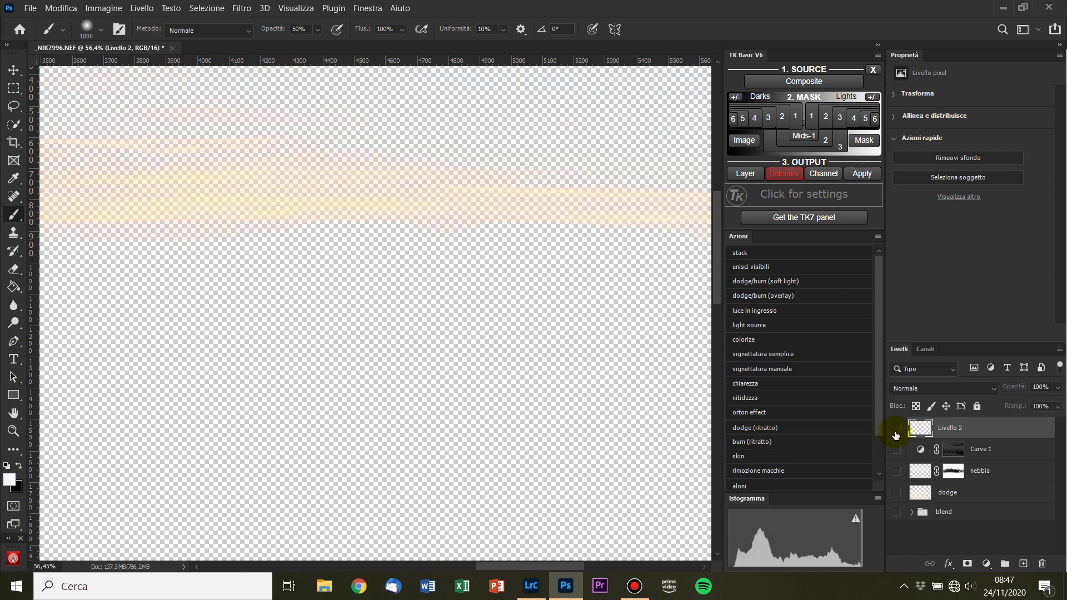
Make all layers visible again, starting from Livello 2
left_click(896, 429)
left_click(896, 427, "alt")
left_click_drag(433, 257, 428, 265)
Apply a 55.3-pixel Gaussian blur to Livello 2 and view the whole landscape
left_click(215, 8)
mouse_move(259, 251)
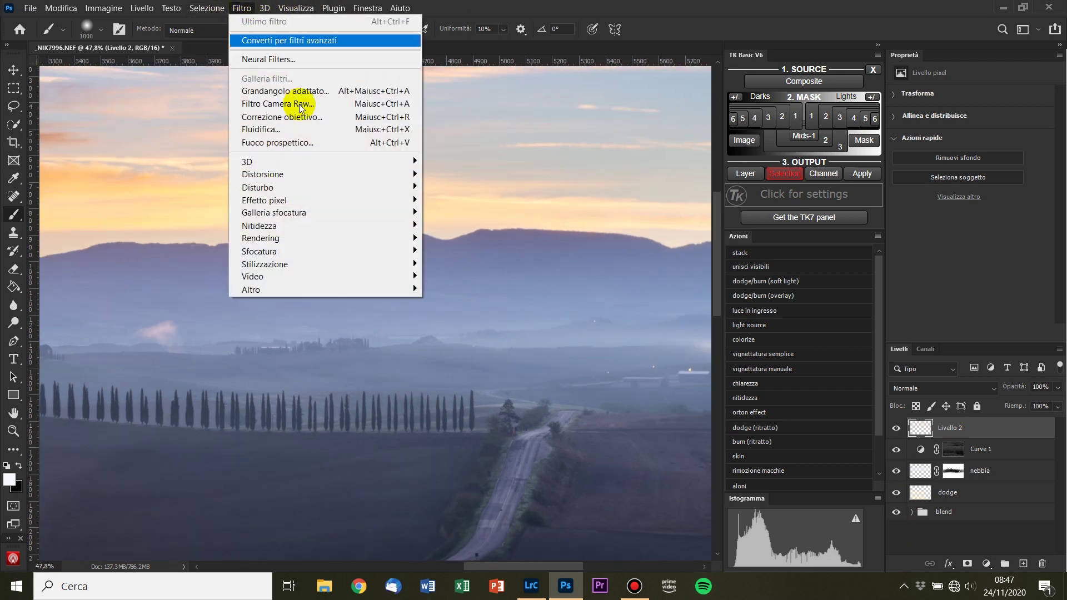
left_click(457, 251)
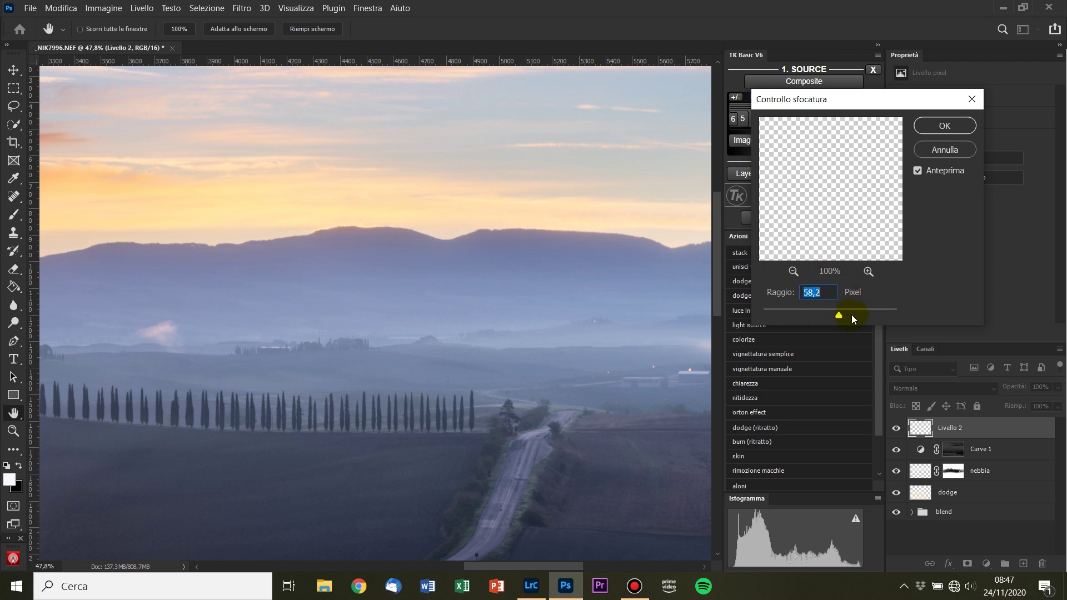
left_click_drag(851, 315, 836, 314)
left_click(826, 315)
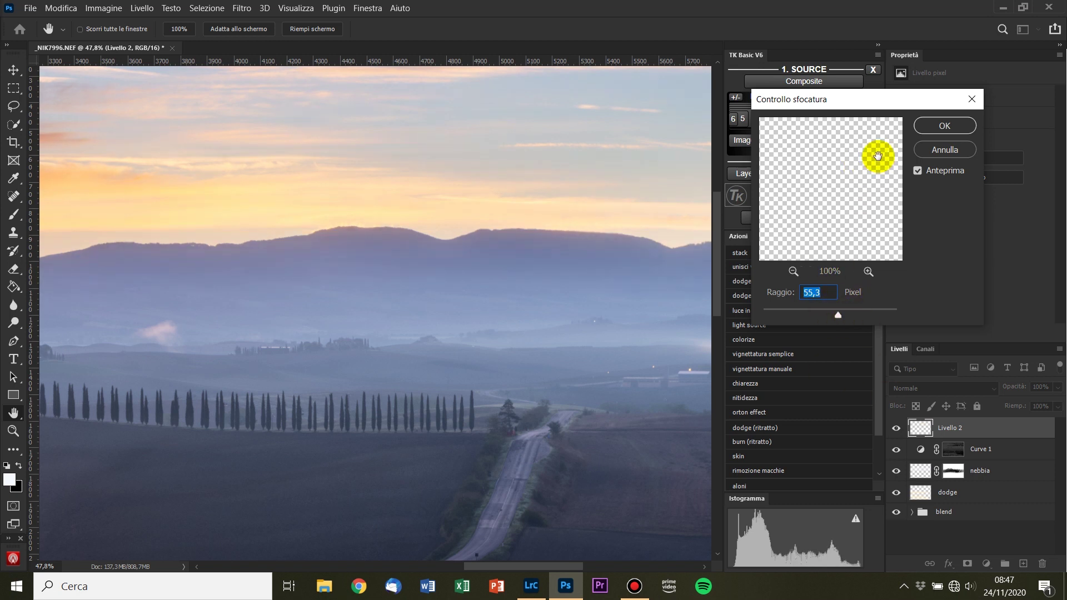
left_click(944, 126)
key("b")
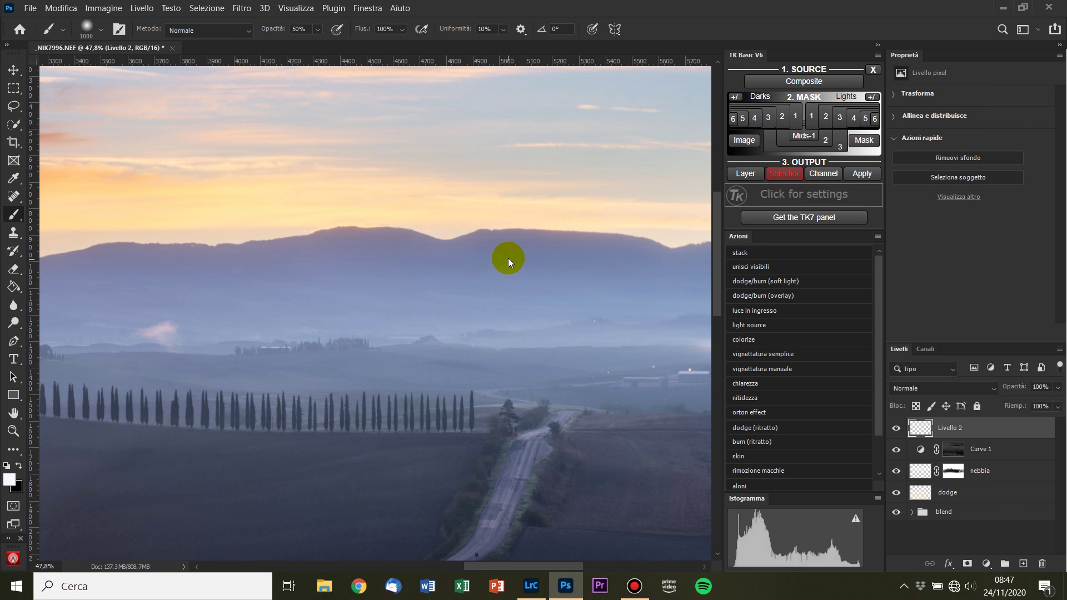
mouse_move(517, 269)
left_mouse_down()
mouse_move(453, 263)
mouse_move(466, 267)
left_mouse_up()
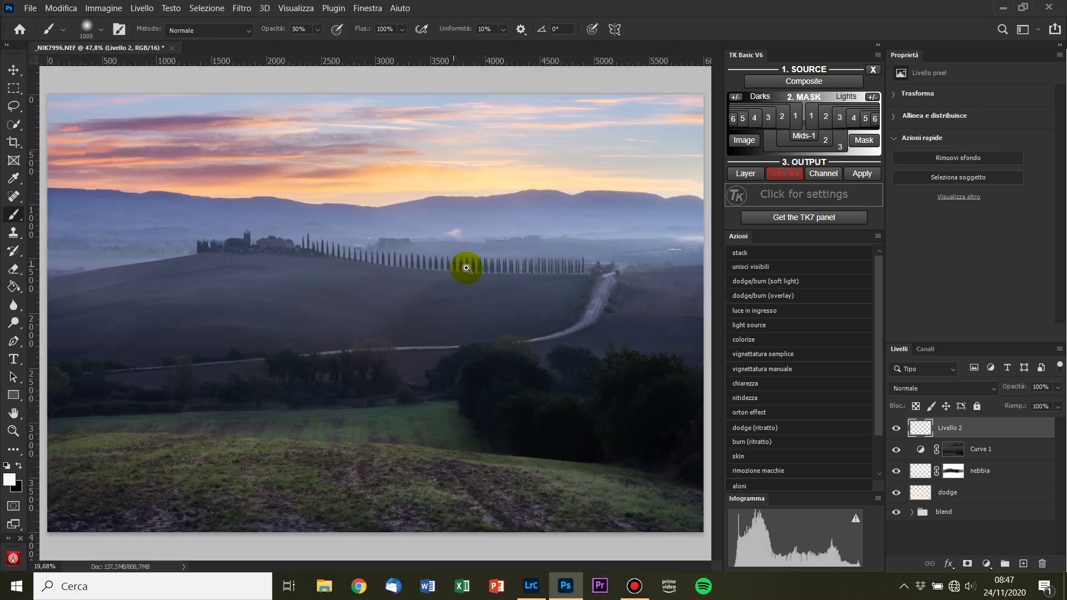
Toggle Livello 2 off and on to compare the image with and without it
left_click(896, 428)
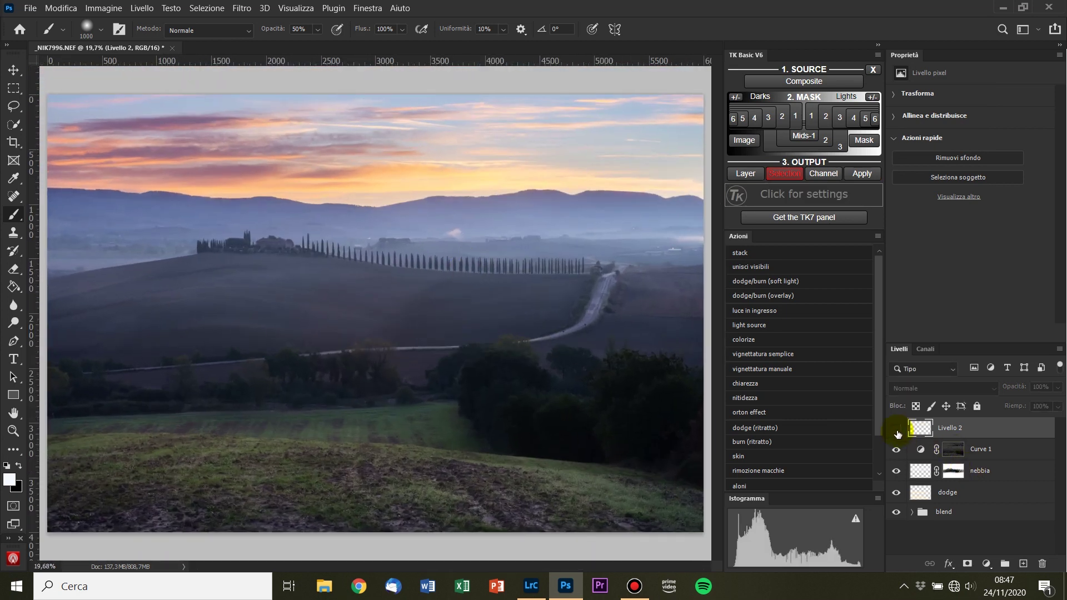
left_click(896, 428)
left_click(897, 427)
left_click(388, 174)
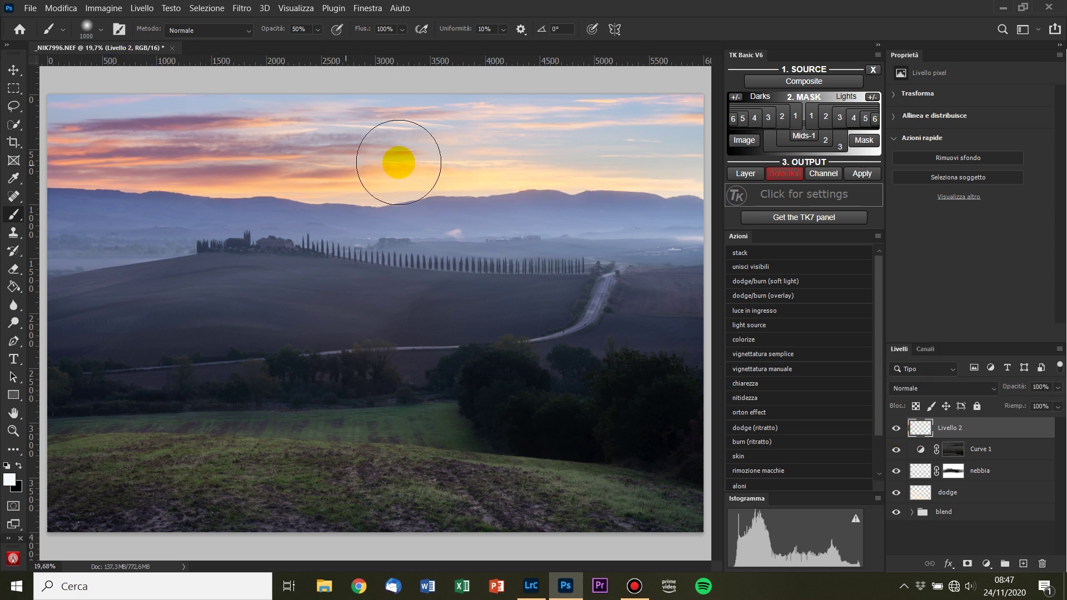
mouse_move(389, 174)
left_mouse_down()
mouse_move(299, 147)
mouse_move(588, 136)
mouse_move(520, 157)
mouse_move(524, 178)
mouse_move(572, 184)
mouse_move(609, 238)
left_mouse_up()
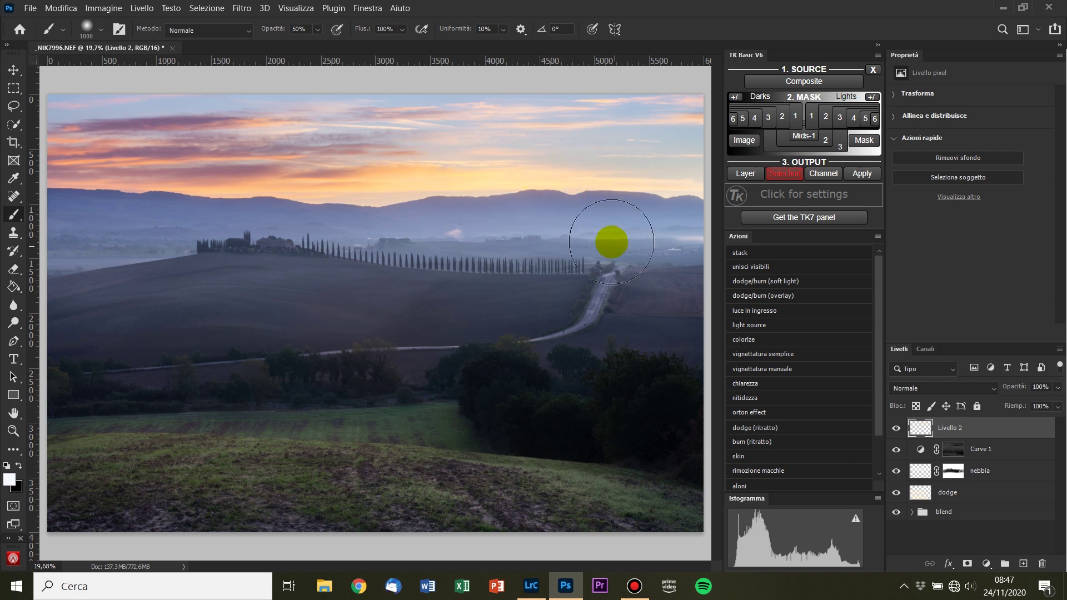
Give Livello 2 a black hide-all mask and paint white to reveal the glow over the sky
left_click(967, 565, "alt")
key("x")
left_click_drag(520, 187, 516, 223)
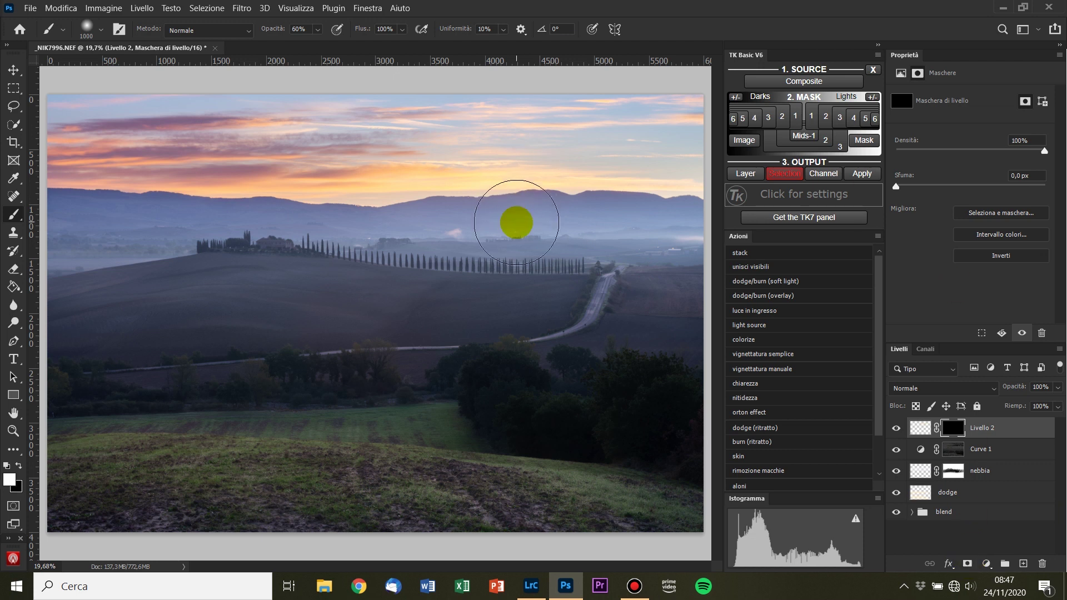
key("bracketleft")
mouse_move(516, 223)
left_mouse_down()
mouse_move(602, 178)
mouse_move(612, 190)
mouse_move(631, 185)
mouse_move(524, 198)
mouse_move(635, 198)
mouse_move(405, 195)
mouse_move(571, 185)
mouse_move(386, 209)
mouse_move(356, 200)
mouse_move(546, 190)
mouse_move(684, 200)
mouse_move(624, 195)
mouse_move(631, 189)
mouse_move(495, 190)
mouse_move(669, 198)
left_mouse_up()
key("bracketleft")
key("bracketleft")
key("bracketleft")
key("bracketleft")
key("bracketleft")
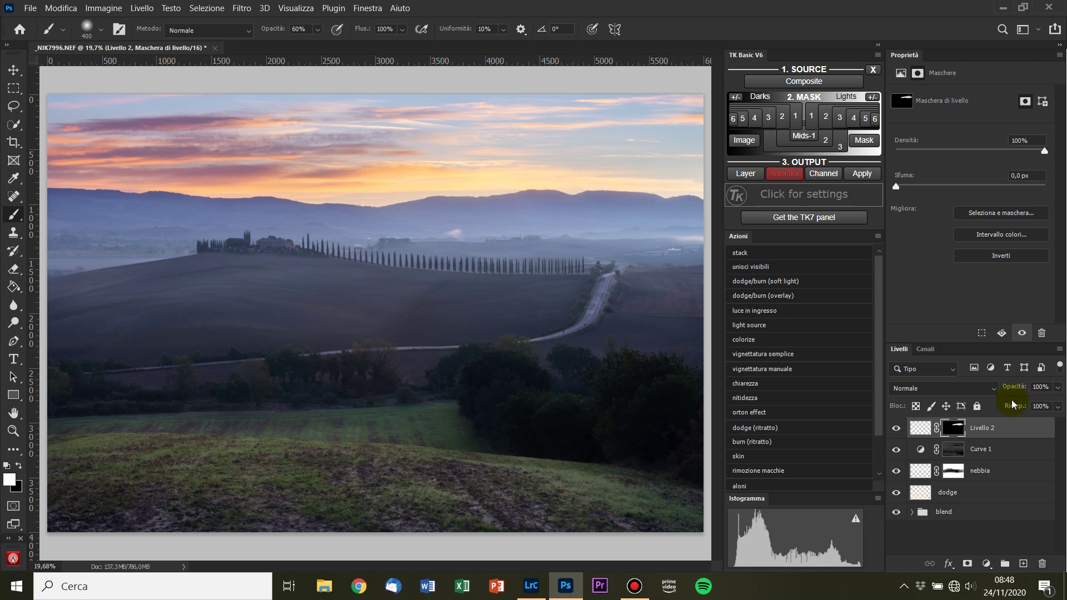
Compare the glow on and off while inspecting it along the mountain ridge
left_click(895, 430)
left_click(895, 430)
scroll(650, 195, "up", 4)
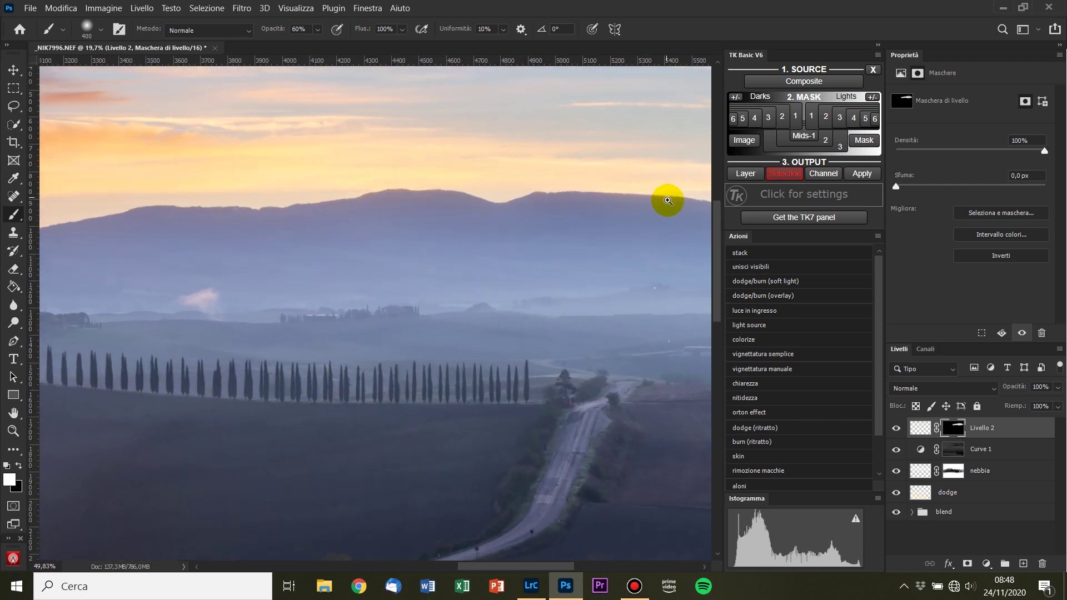
scroll(669, 202, "up", 2)
left_click_drag(671, 202, 553, 296)
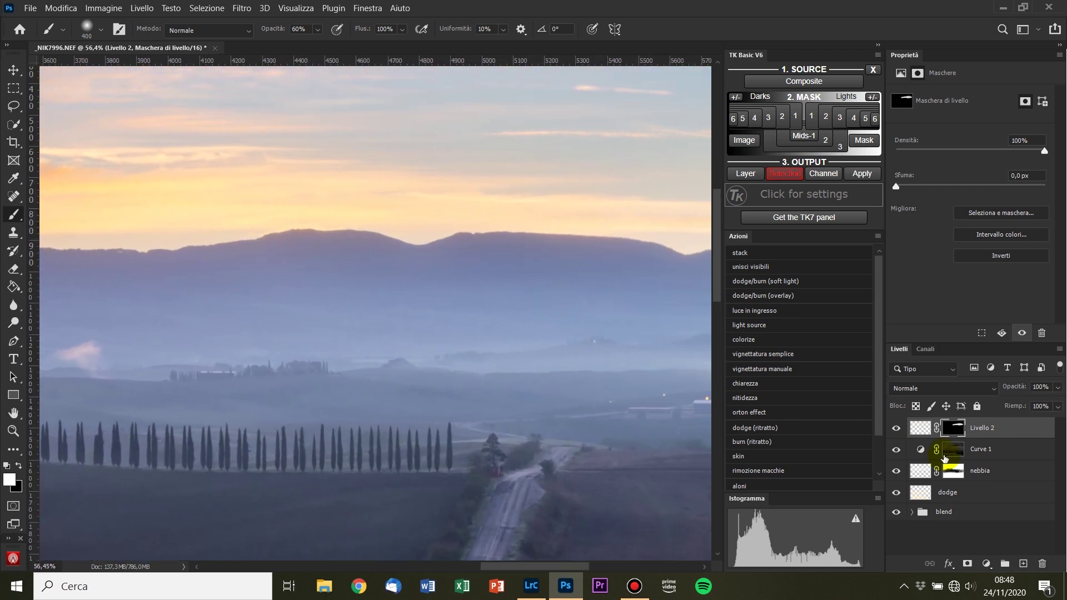
left_click(897, 430)
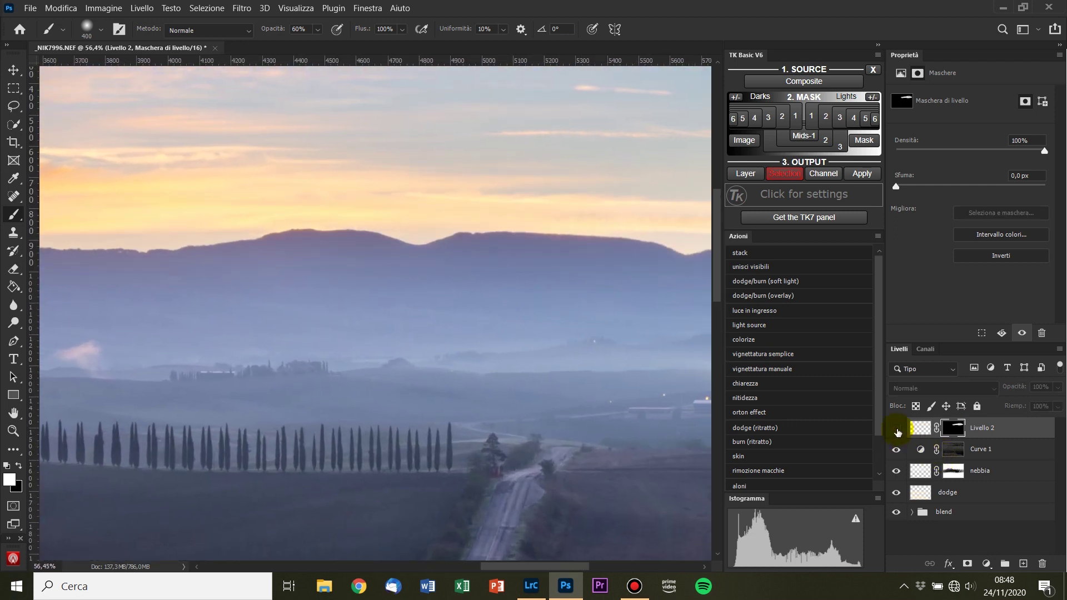
left_click(896, 429)
scroll(595, 317, "down", 3)
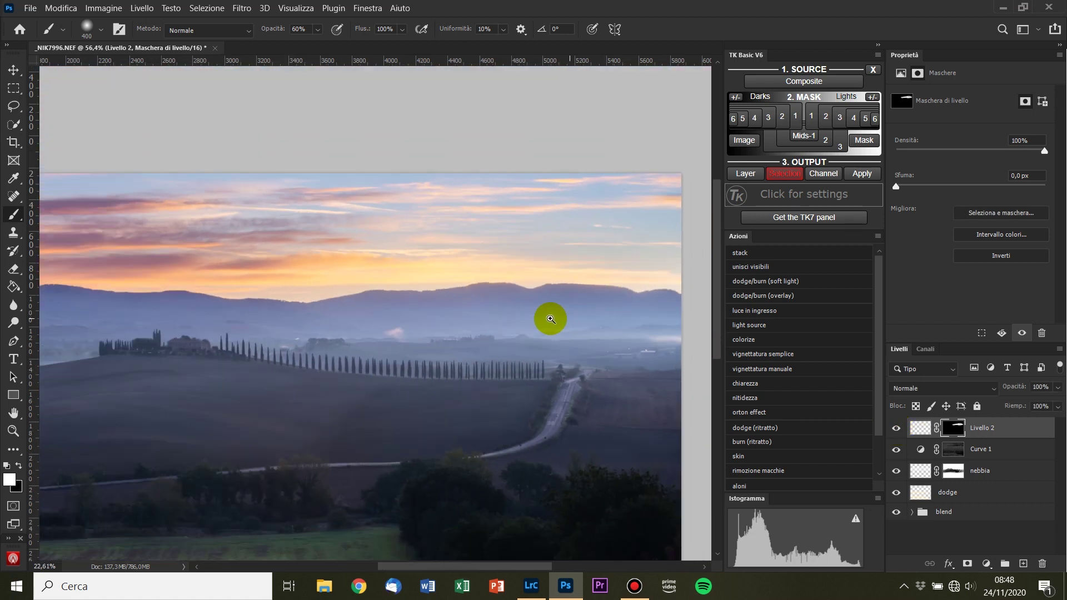
scroll(426, 281, "down", 2)
scroll(427, 280, "up", 2)
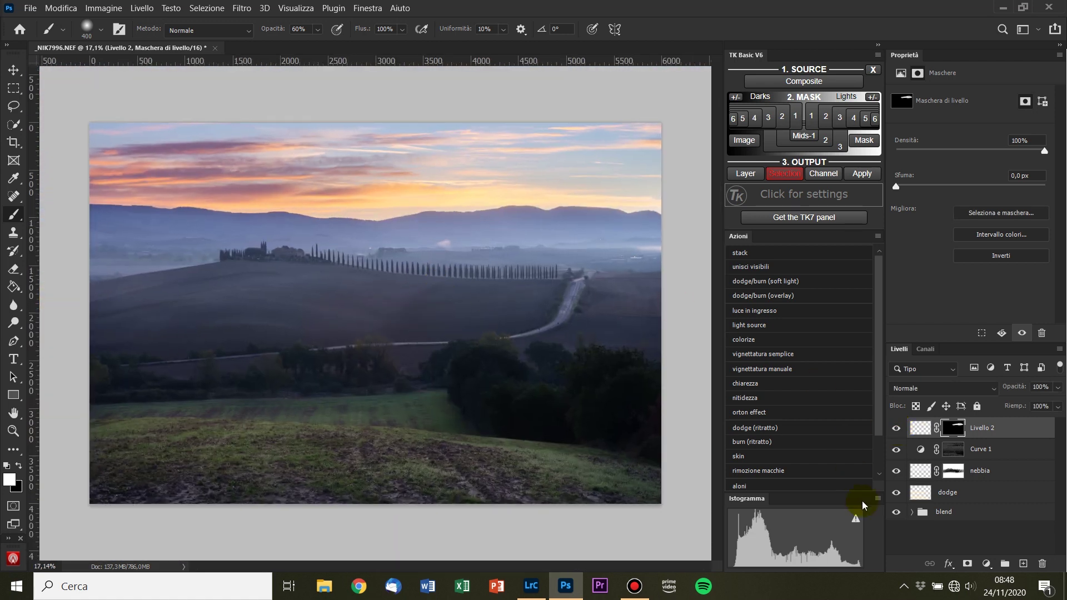
left_click(985, 565)
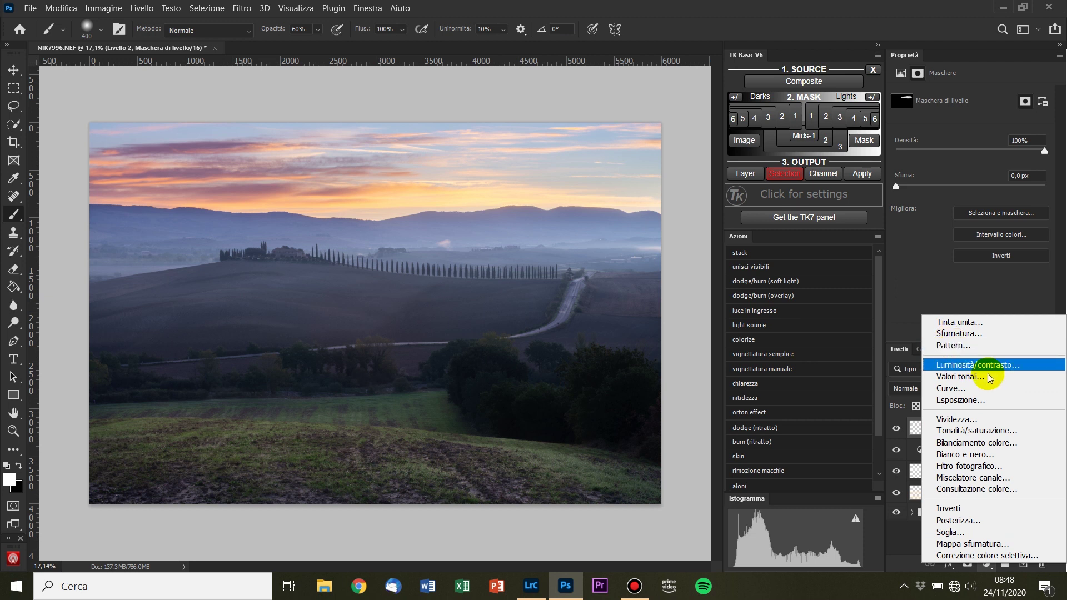
Add a Hue/Saturation adjustment layer and sample the sky to target the yellows
left_click(992, 432)
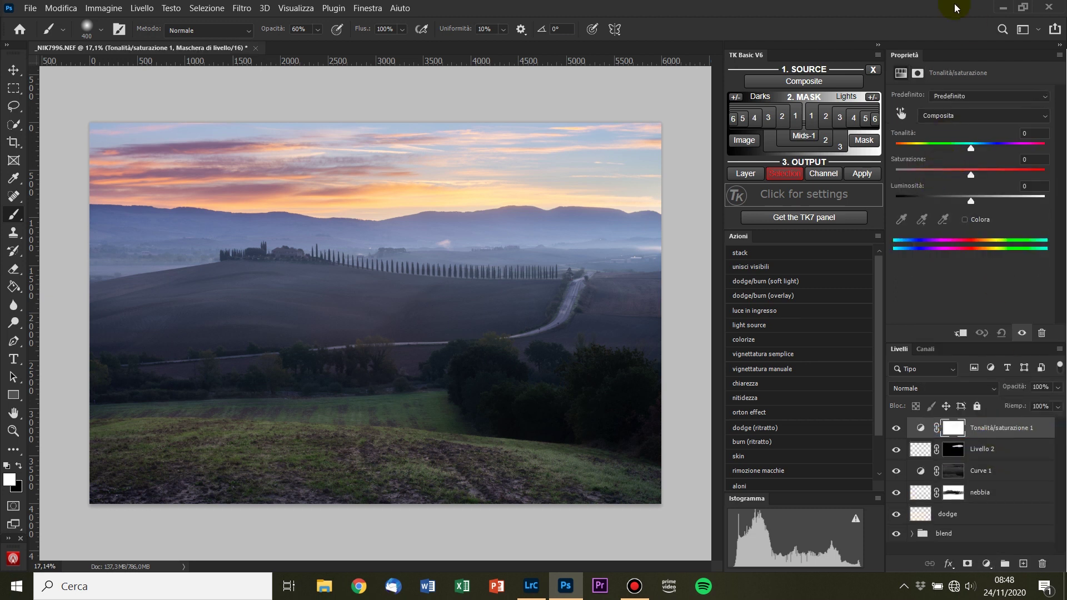
left_click(900, 114)
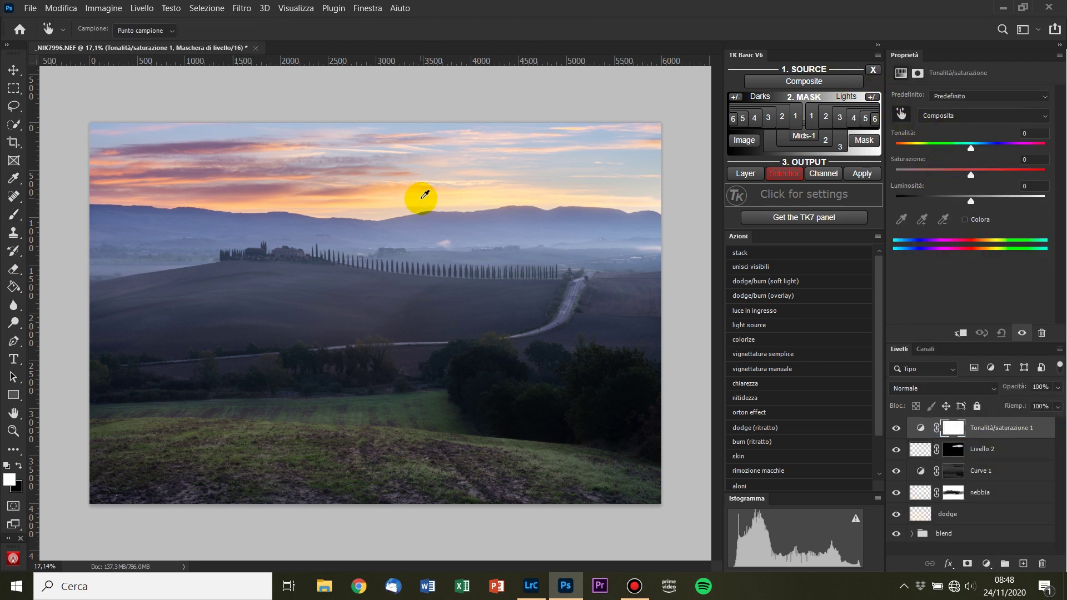
left_click(422, 196)
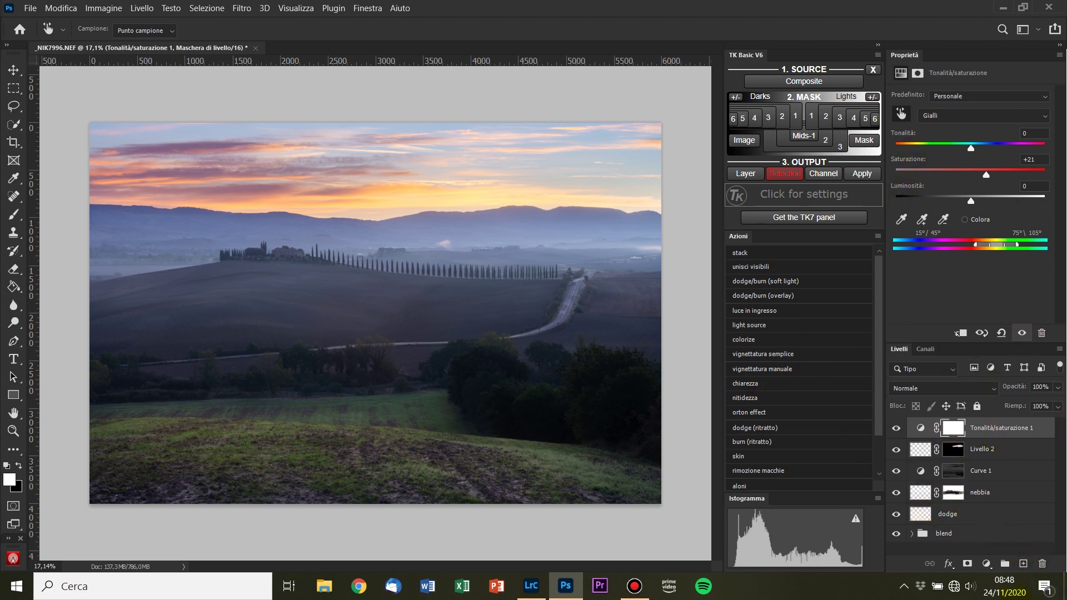
Add a second Hue/Saturation layer and sample the grass to target its yellows
left_click(985, 564)
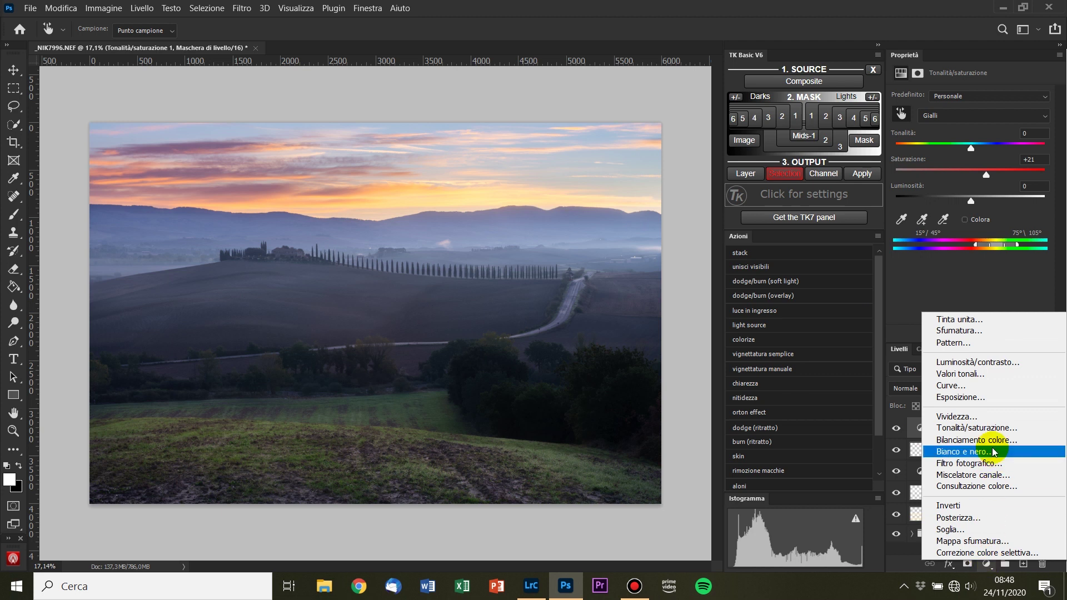
left_click(999, 428)
key("b")
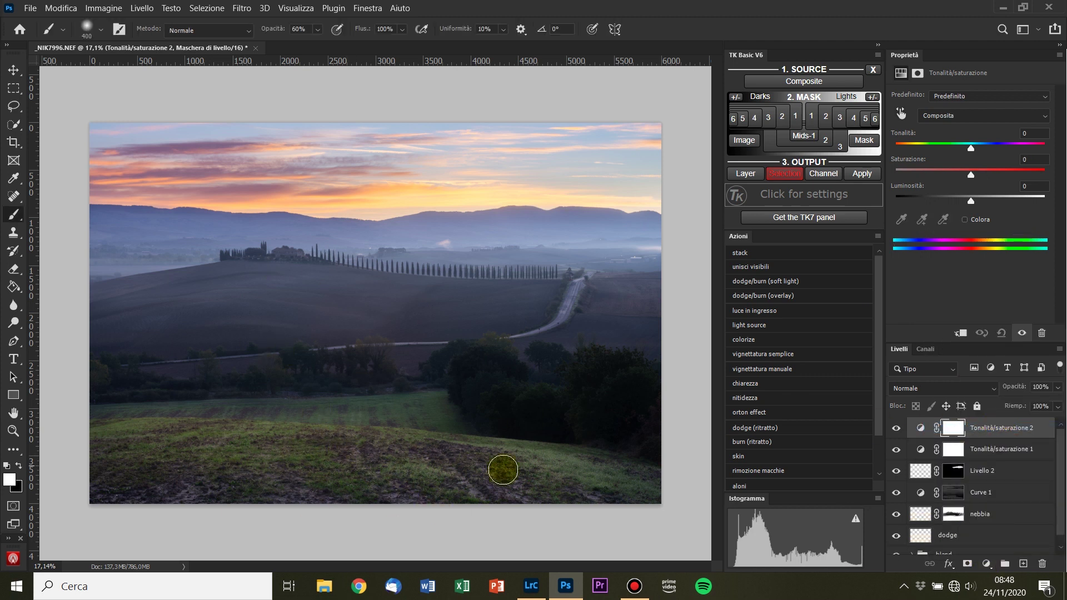
left_click(900, 114)
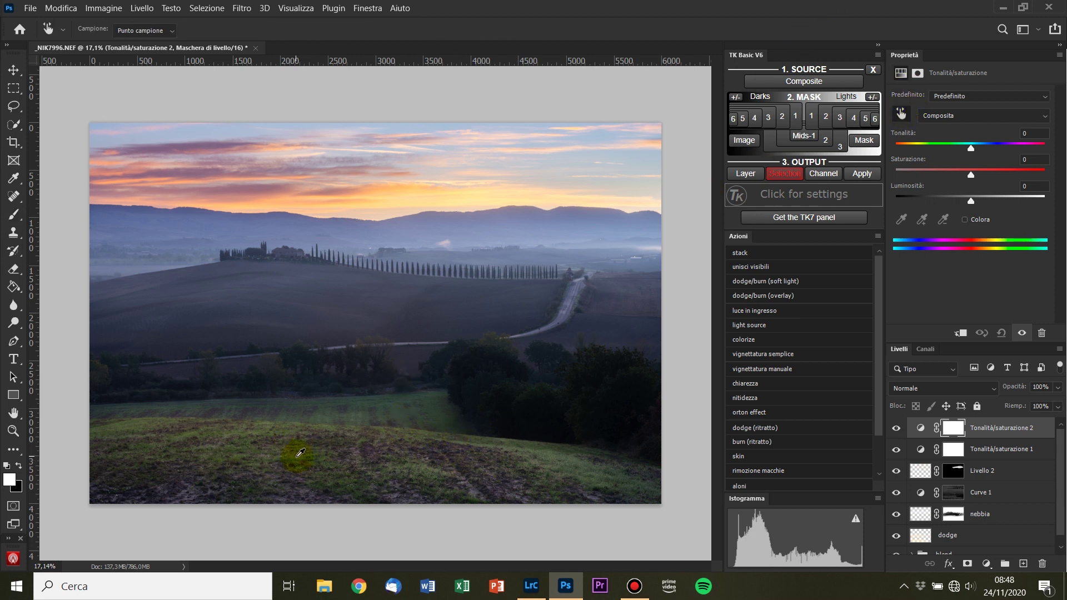
left_click(548, 453)
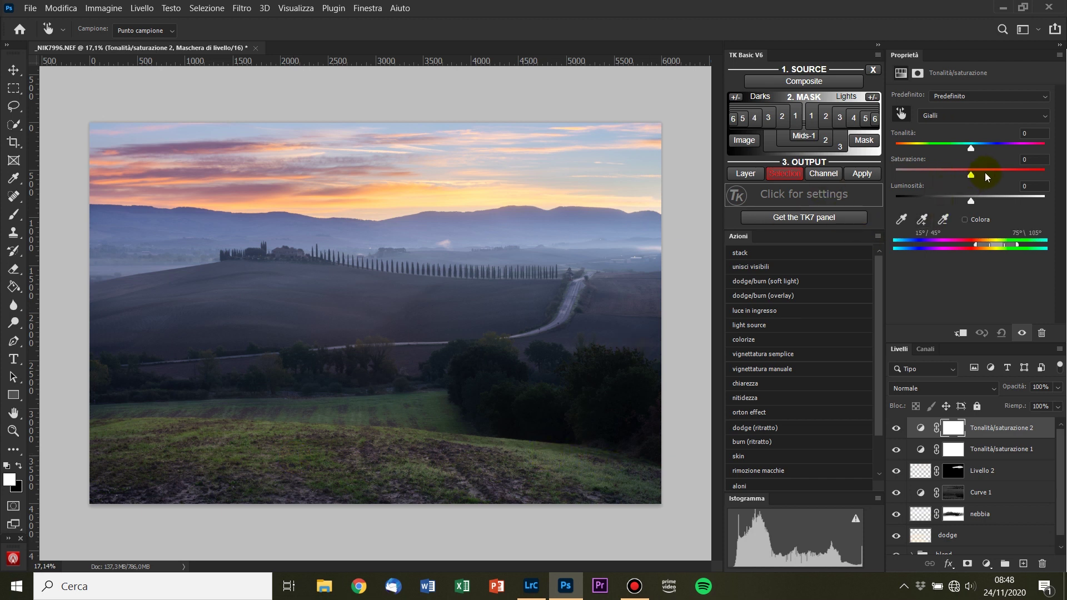
left_click_drag(618, 438, 463, 146)
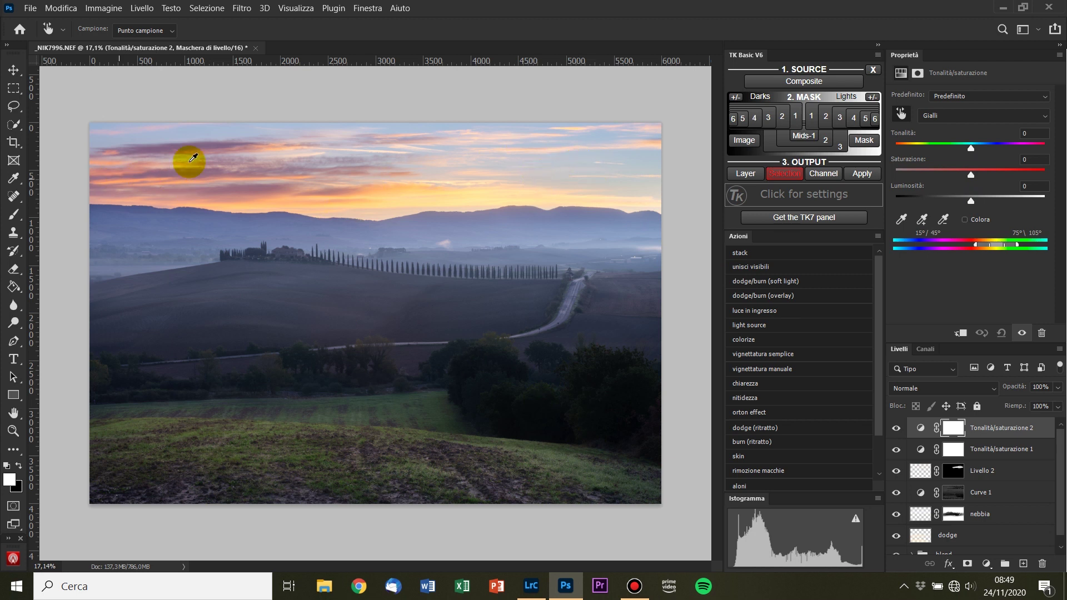
left_click_drag(463, 146, 187, 182)
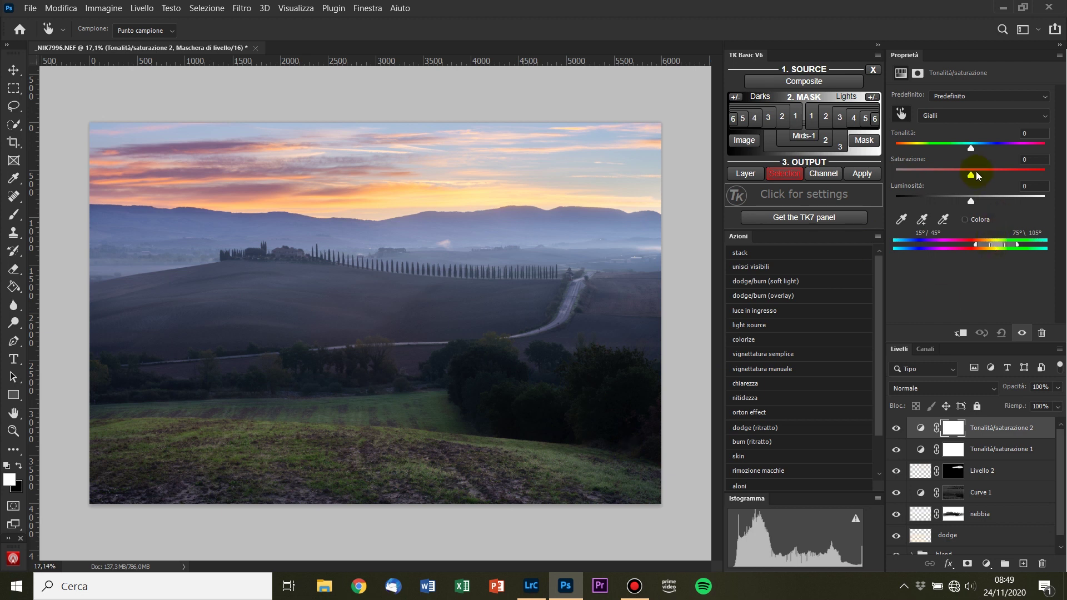
Set the yellows to saturation +35 and hue -2, then toggle the layer to compare
left_click_drag(998, 176, 1001, 176)
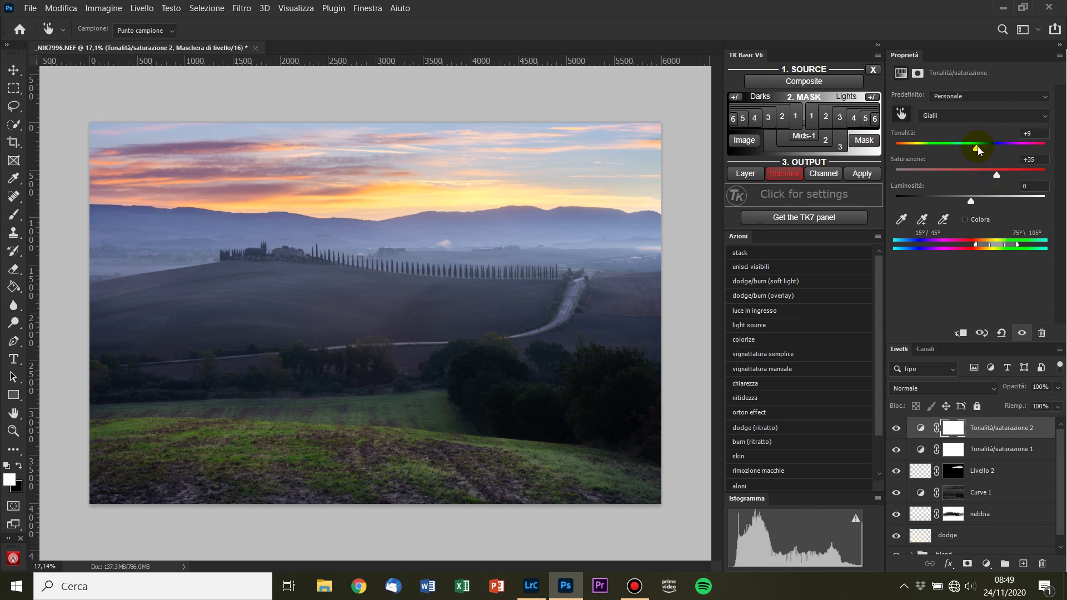
left_click_drag(983, 149, 973, 155)
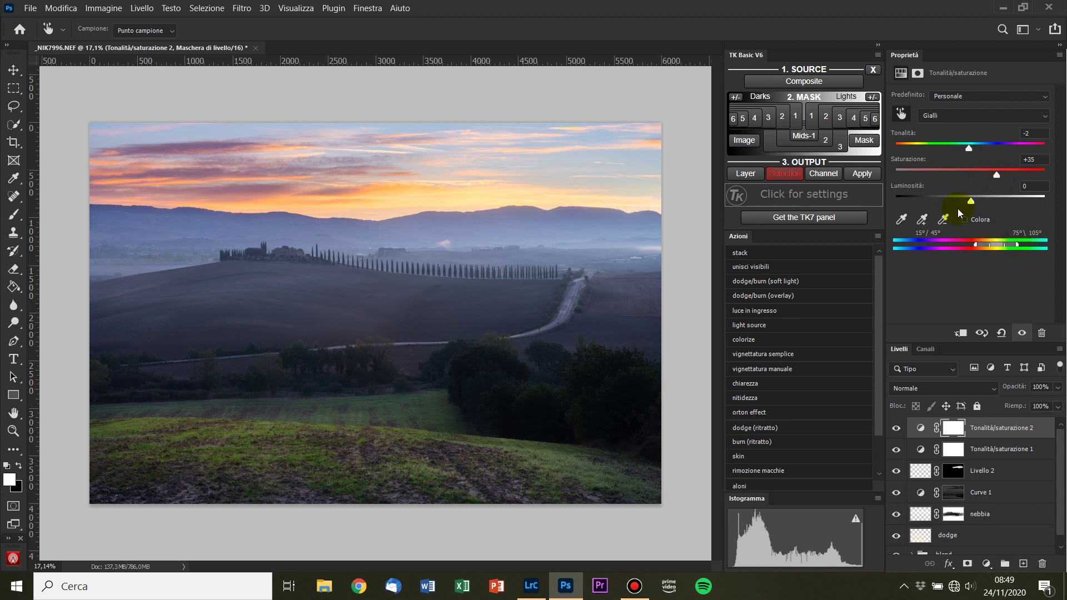
left_click(896, 429)
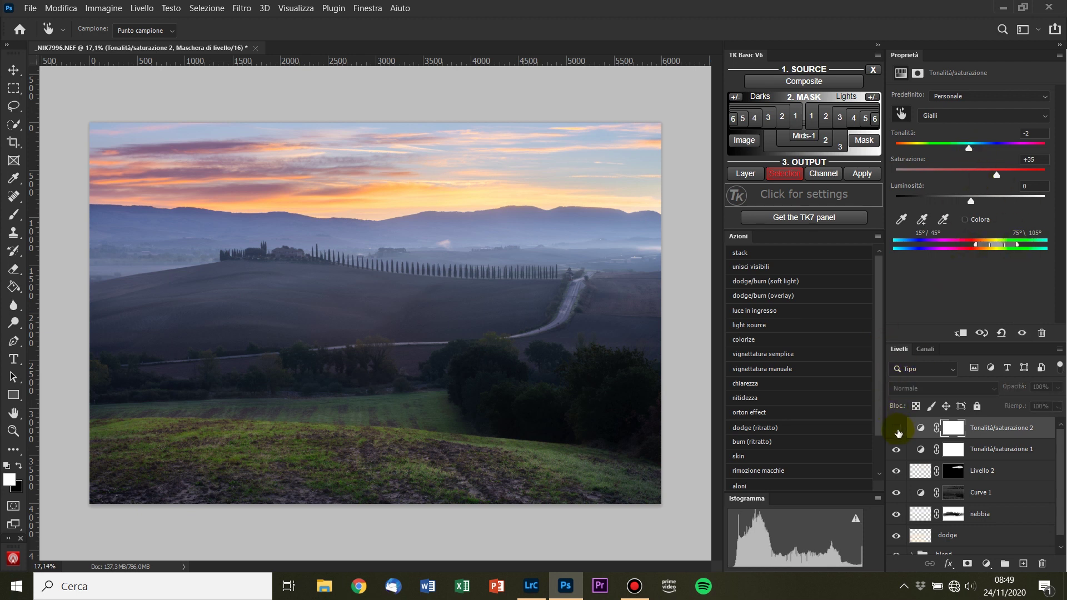
left_click(896, 429)
Invert the yellow adjustment's mask and paint it back over the foreground grass with a 1400 brush
left_click(896, 429)
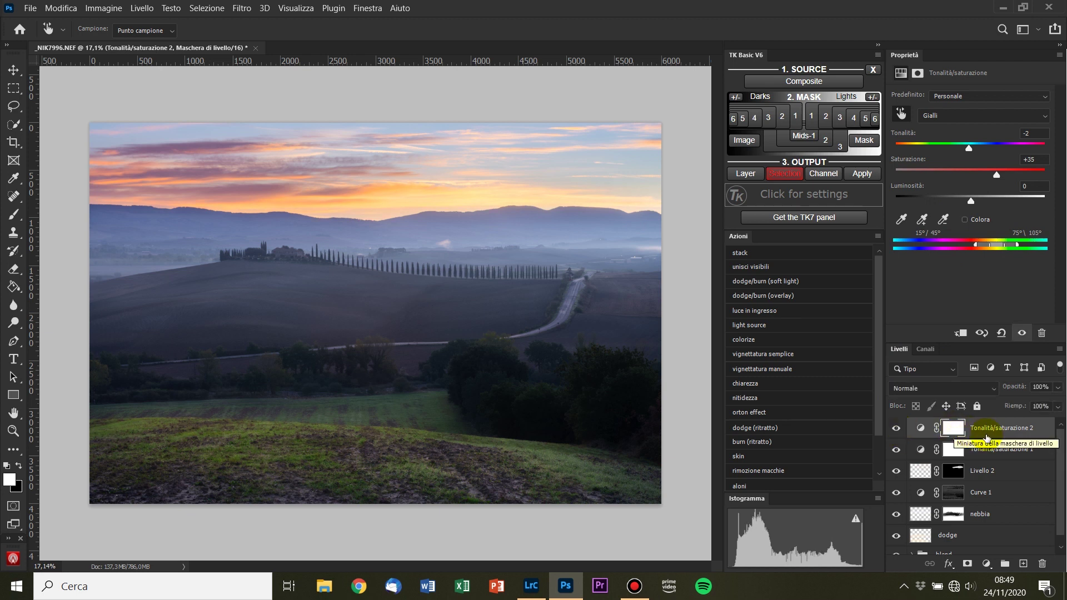
key("ctrl+i")
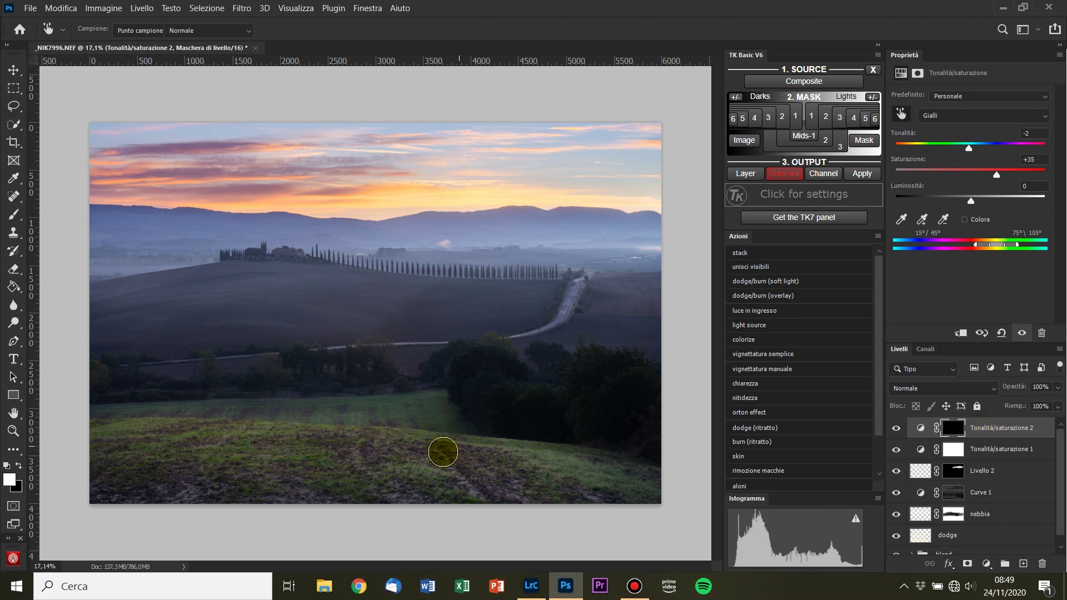
key("b")
key("bracketright")
key("bracketright")
key("bracketright")
key("bracketright")
key("bracketright")
key("bracketright")
key("bracketright")
key("bracketright")
key("bracketright")
key("bracketright")
key("bracketright")
mouse_move(143, 444)
left_mouse_down()
mouse_move(444, 458)
mouse_move(612, 419)
left_mouse_up()
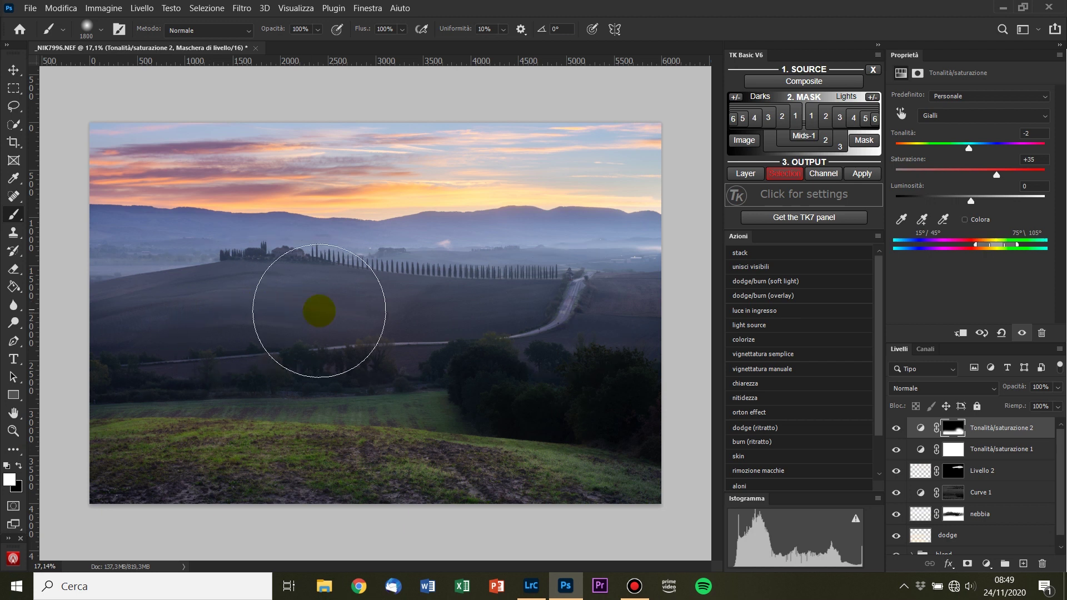
key("bracketleft")
key("bracketleft")
key("bracketleft")
key("bracketleft")
key("bracketleft")
key("bracketleft")
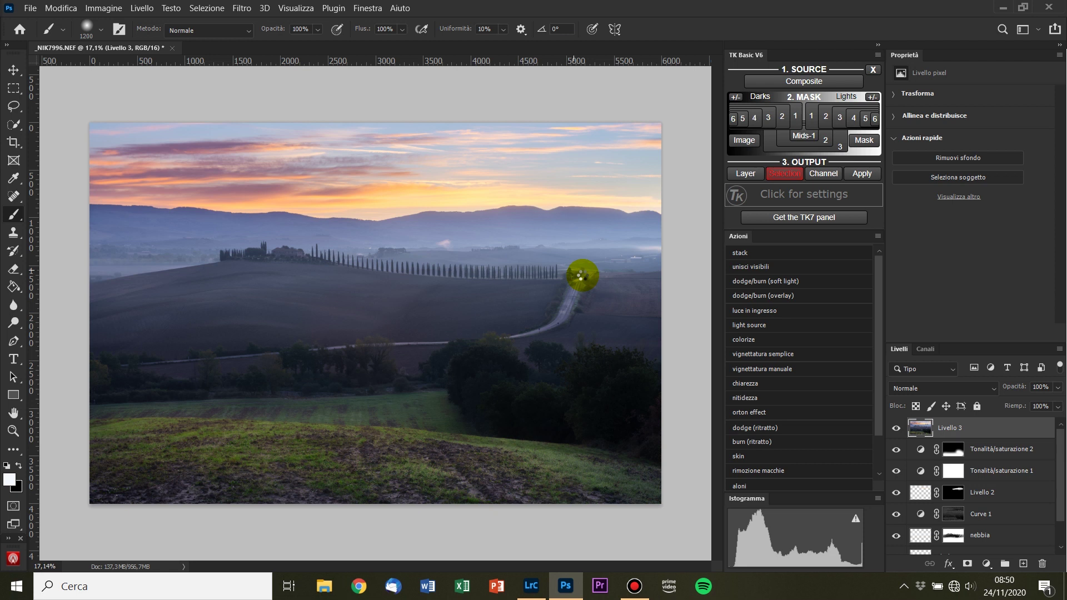
Apply Camera Raw to Livello 3 with Texture +7, Clarity +39, Saturation +10 and slight warming
key("ctrl+shift+a")
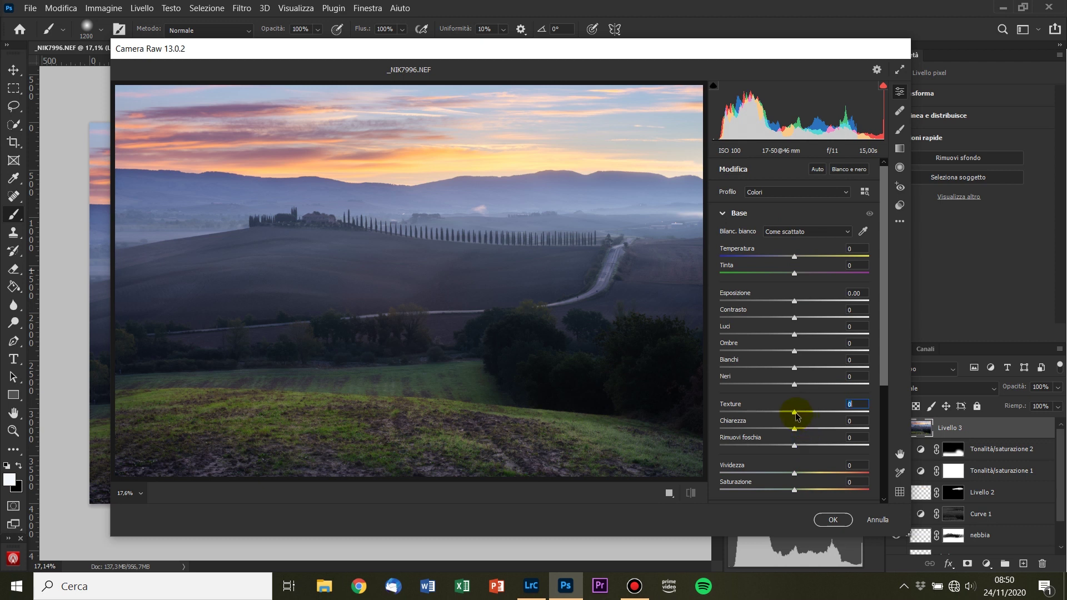
left_click_drag(801, 414, 825, 433)
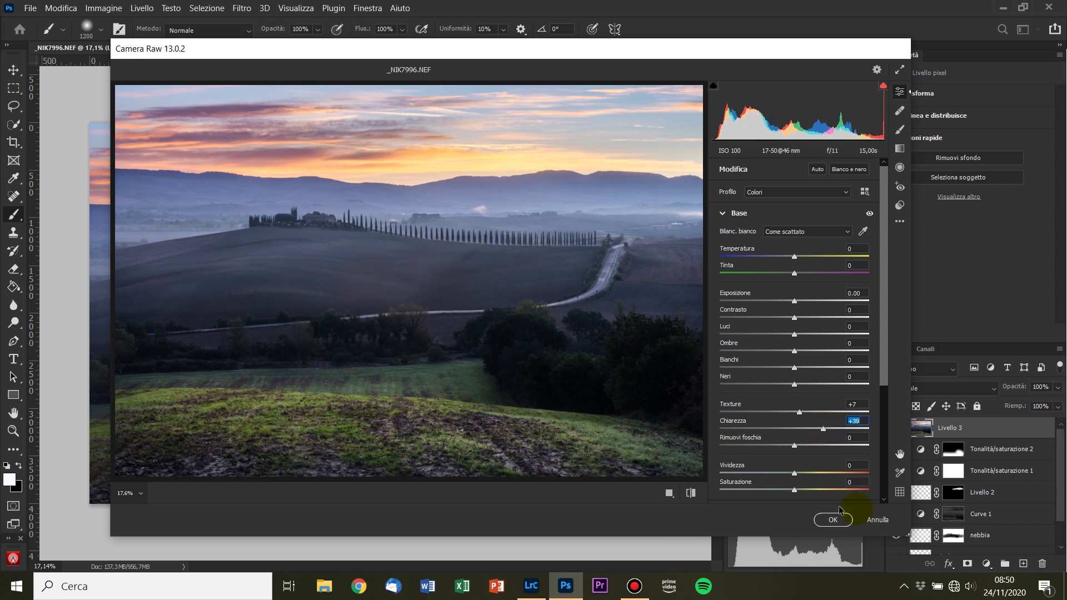
left_click_drag(796, 492, 803, 490)
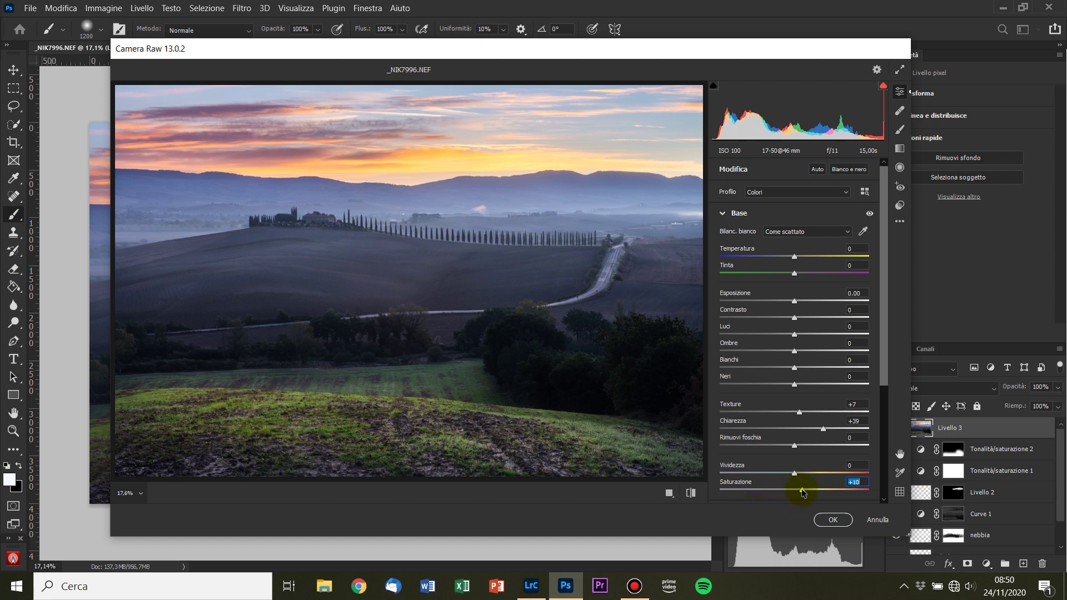
left_click_drag(796, 257, 798, 259)
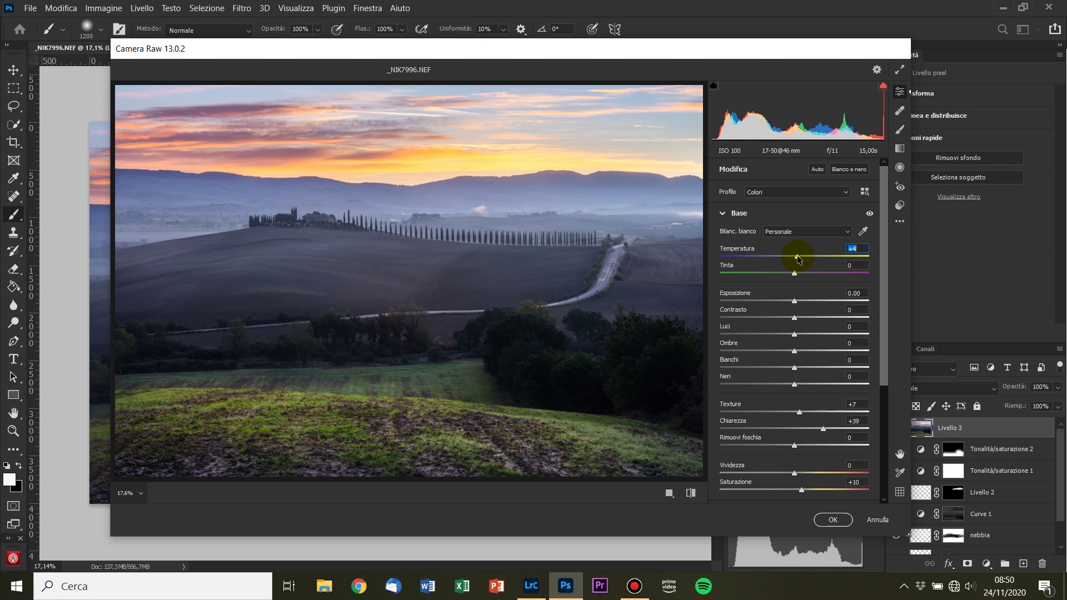
left_click(833, 520)
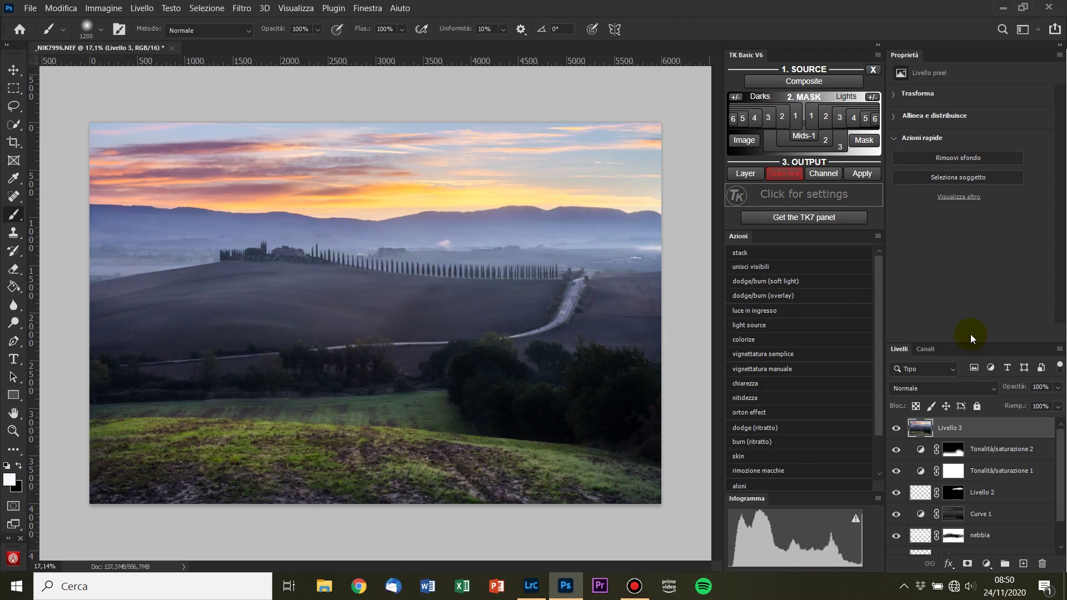
Give Livello 3 a black mask, paint in the midground hills at 30% opacity, and view the mask
left_click(968, 564, "alt")
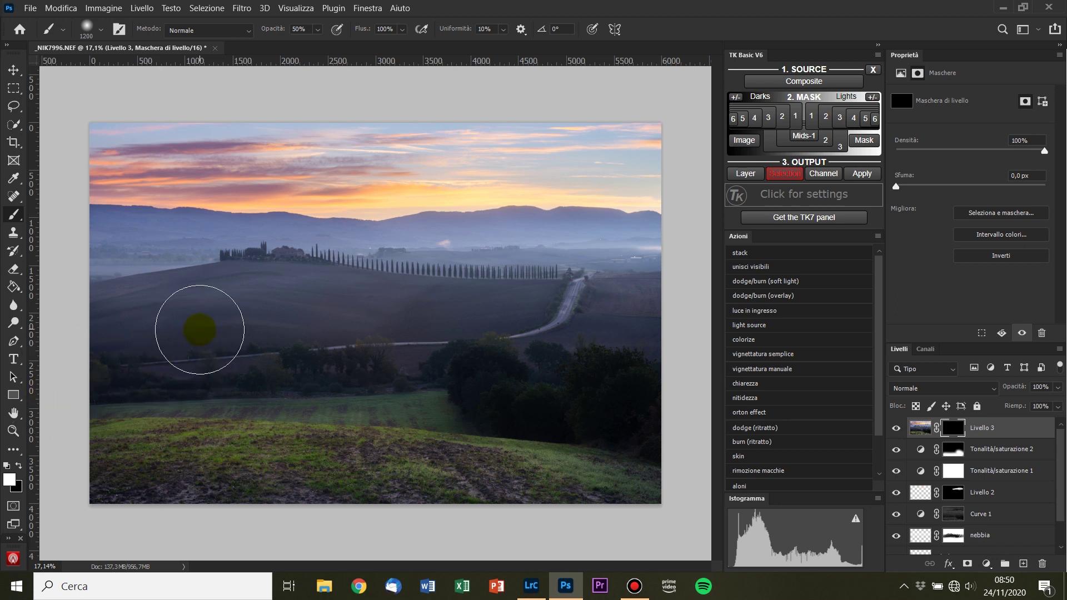
left_click_drag(421, 314, 132, 321)
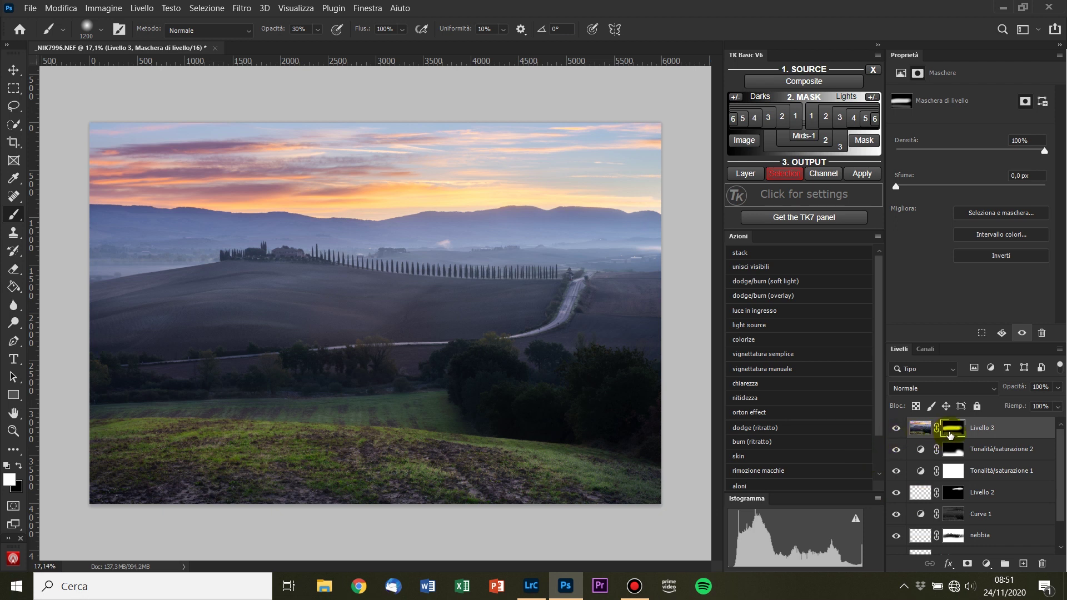
left_click(950, 435, "alt")
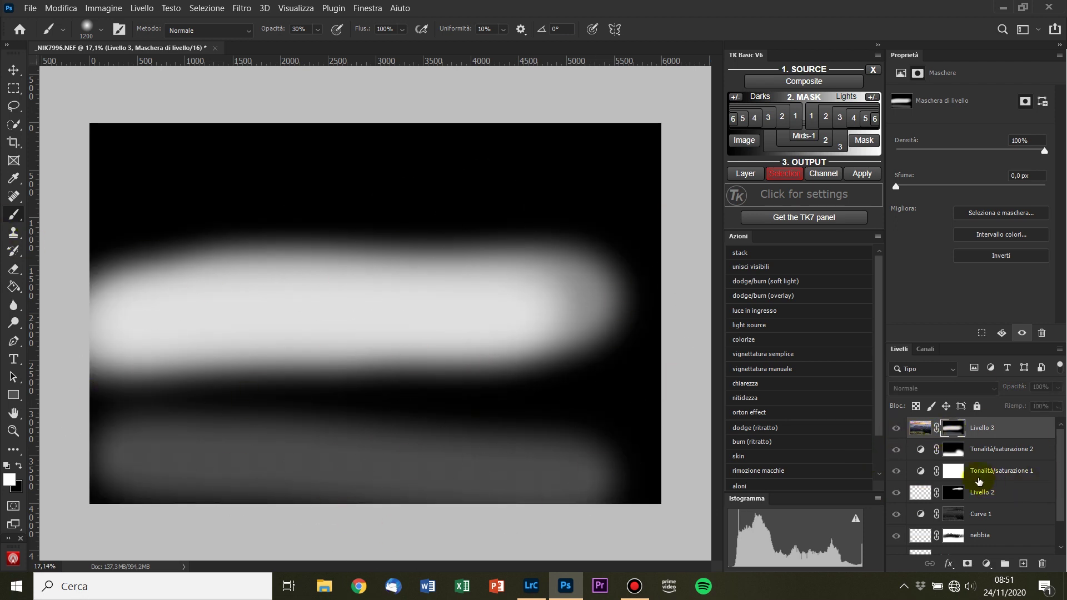
Return to the photo view and toggle Livello 3 off and on to compare
left_click(921, 435)
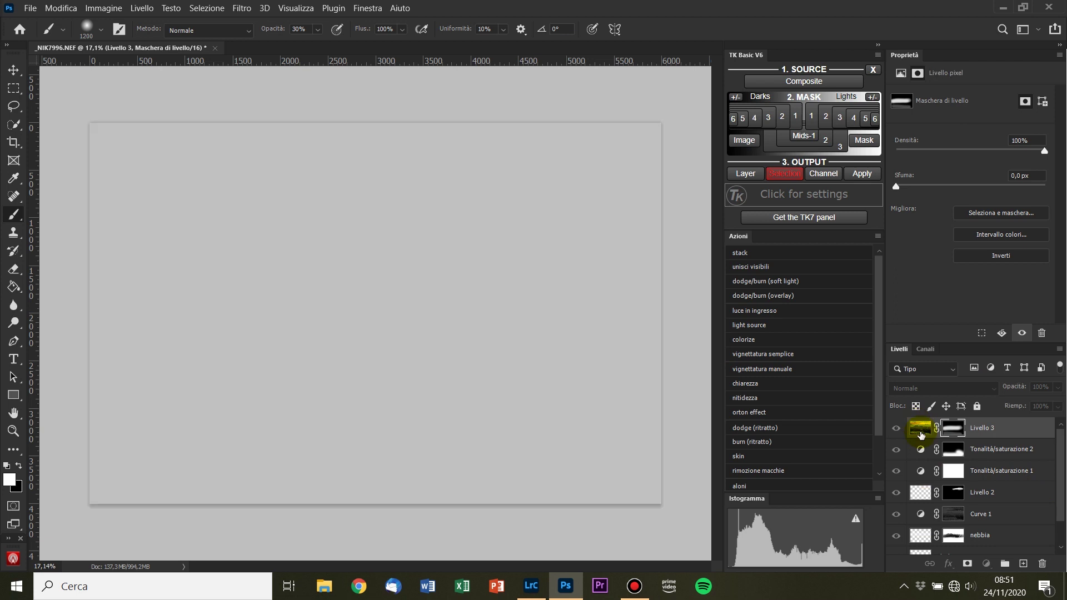
left_click(898, 430)
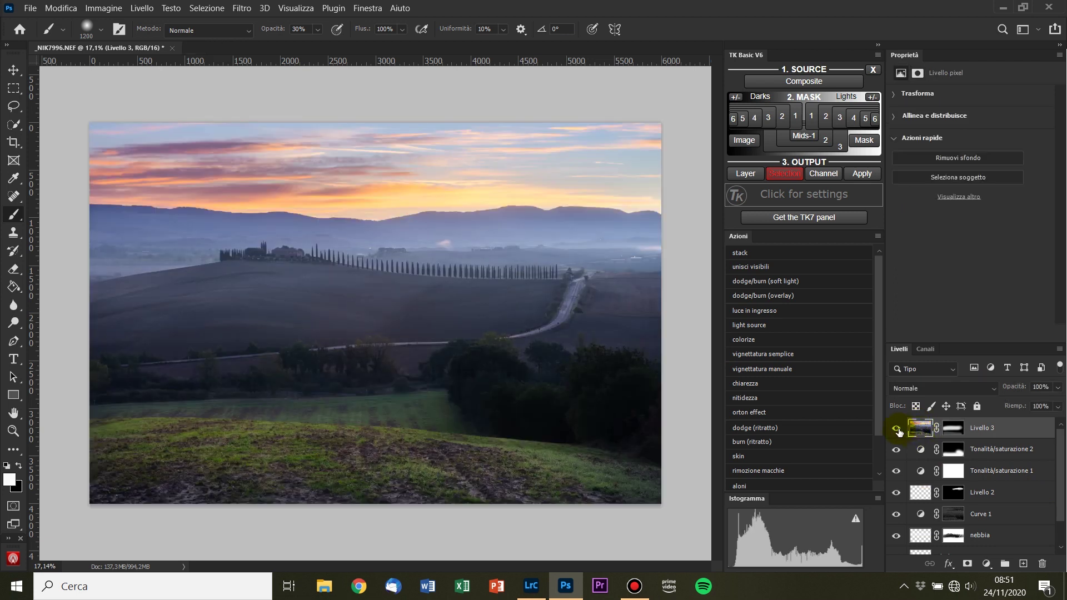
left_click(898, 430)
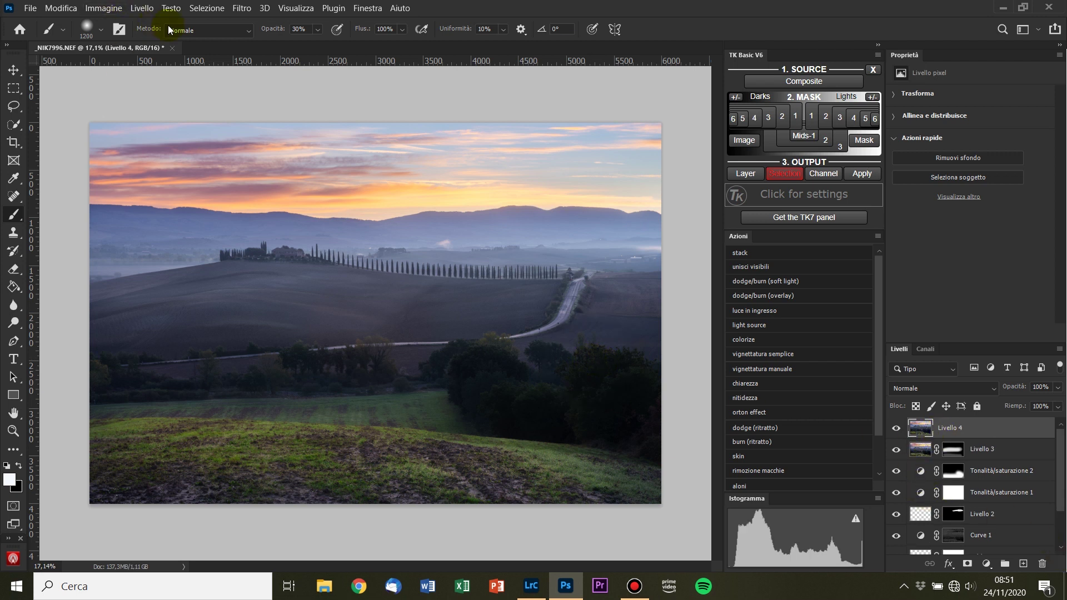
Apply a High Pass (Accentua passaggio) filter to Livello 4 with a 0,6-pixel radius
left_click(241, 8)
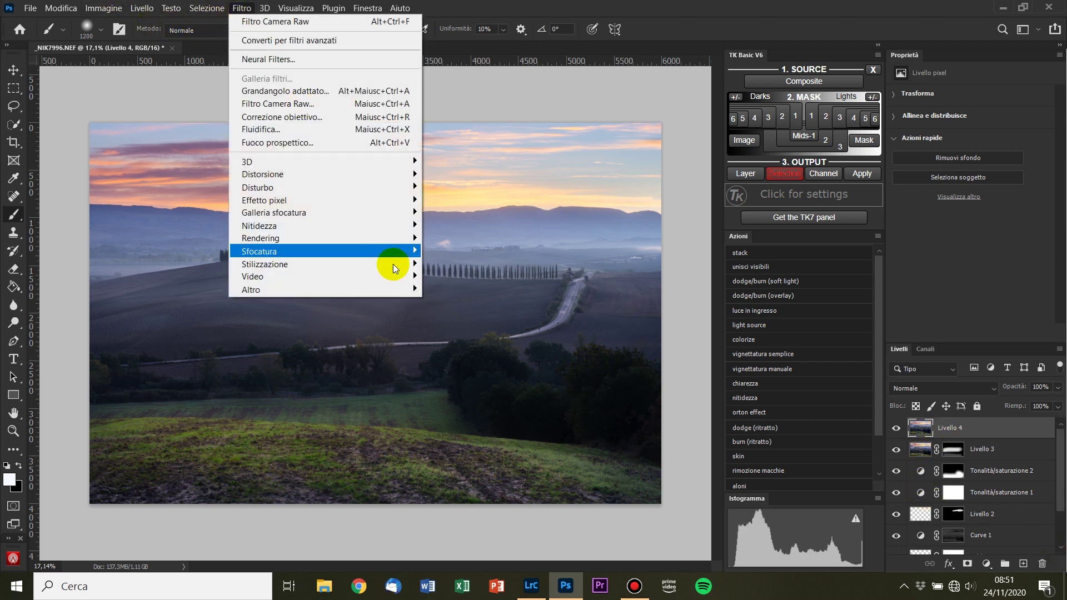
mouse_move(251, 289)
left_click(435, 290)
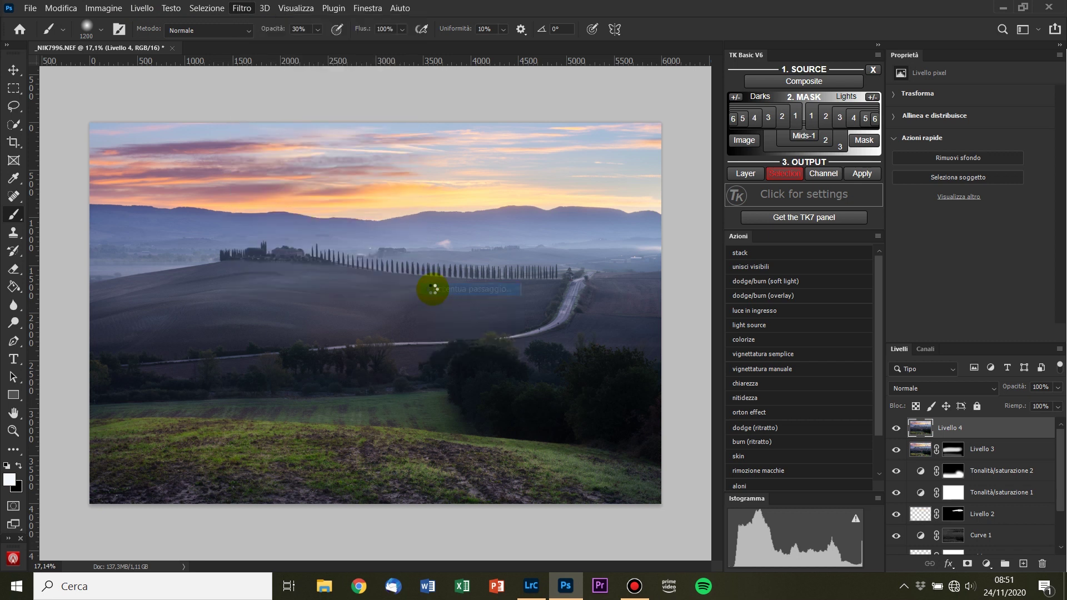
left_click_drag(540, 106, 666, 117)
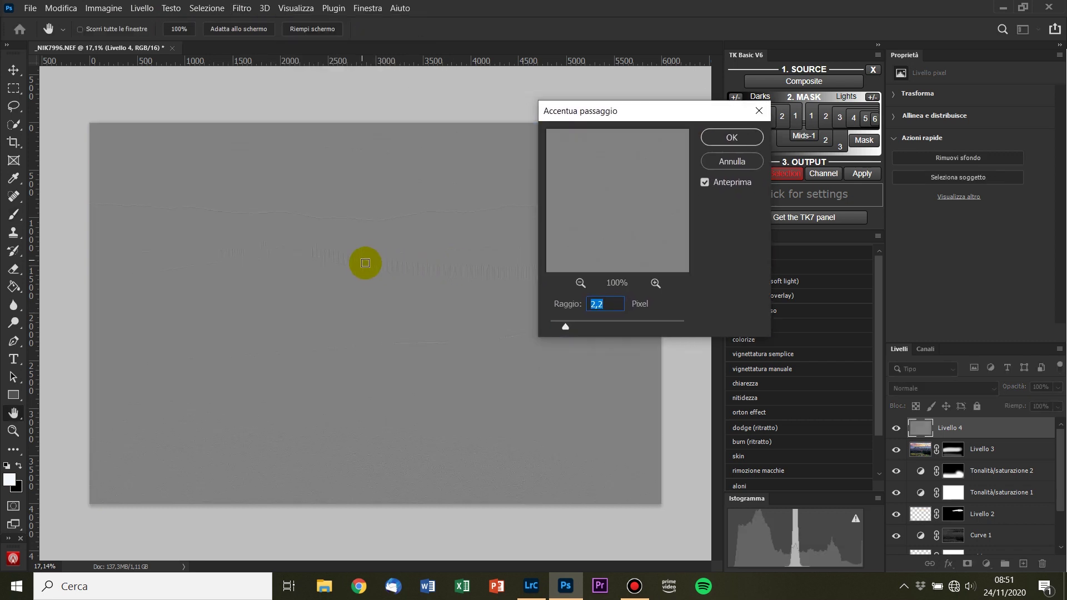
left_click(313, 257)
left_click_drag(652, 217, 645, 216)
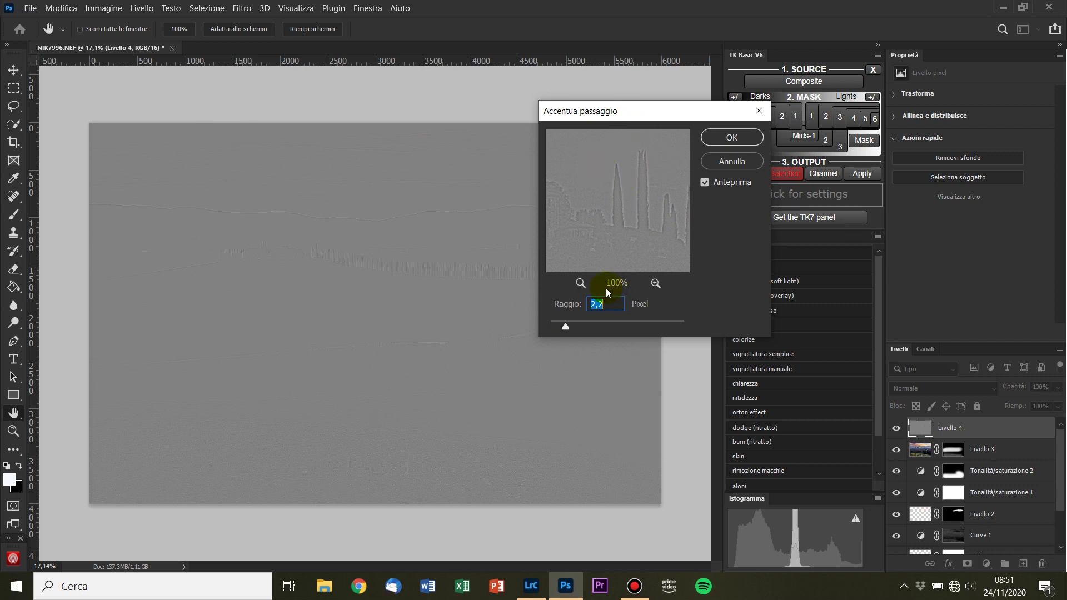
left_click_drag(561, 329, 560, 329)
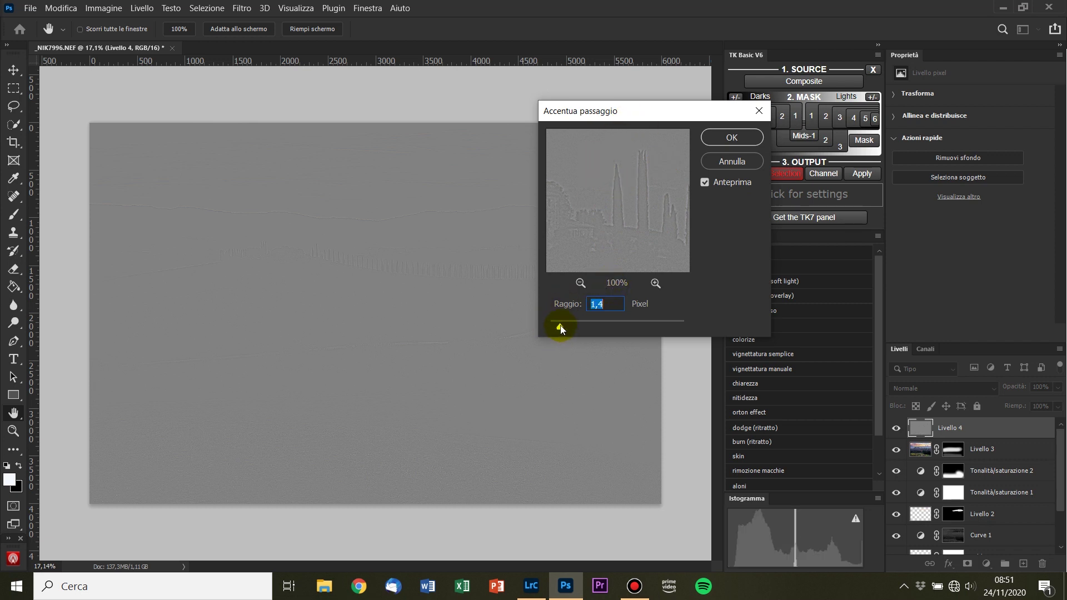
left_click_drag(559, 328, 555, 328)
left_click_drag(556, 332, 555, 331)
left_click(731, 137)
key("b")
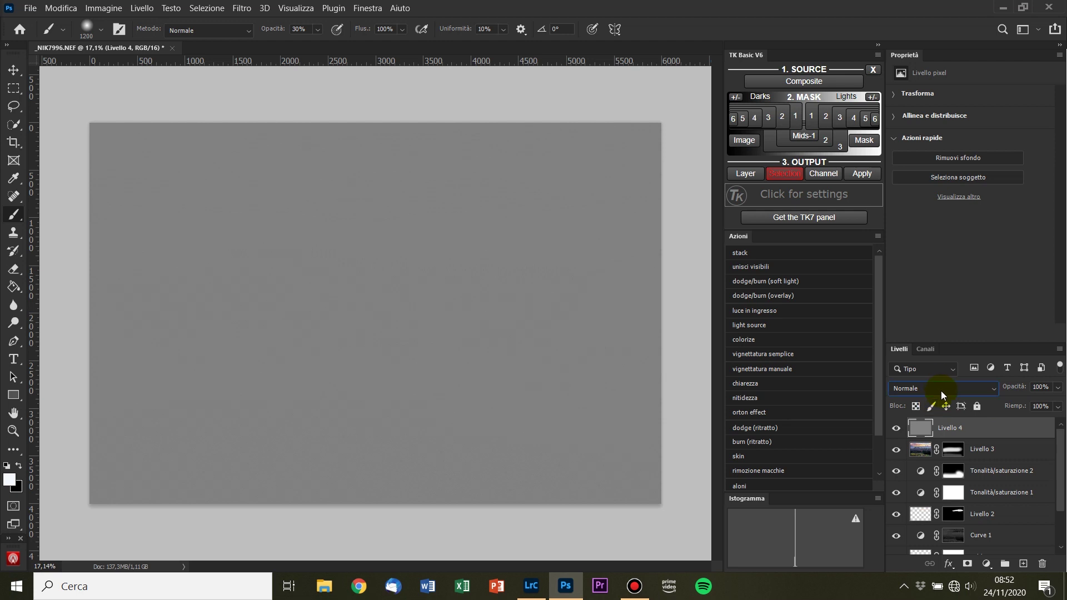
Set Livello 4 to Sovrapponi and compare the sharpening up close on the farmhouse and cypresses
left_click(943, 389)
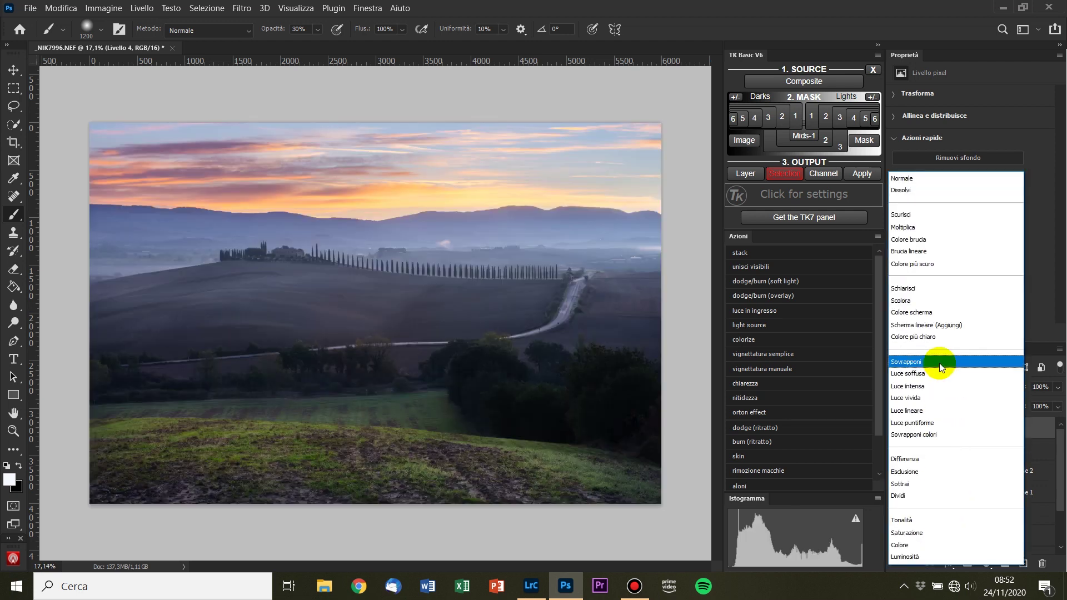
left_click(938, 362)
mouse_move(274, 241)
left_mouse_down()
mouse_move(334, 277)
mouse_move(584, 362)
mouse_move(484, 376)
left_mouse_up()
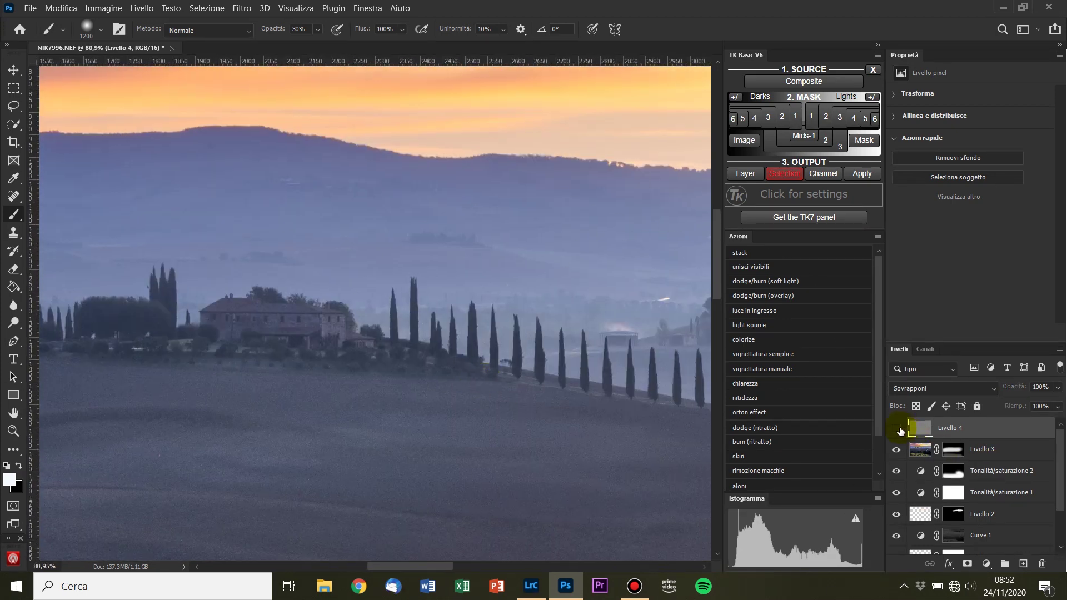
left_click(896, 428)
left_click(896, 428)
left_click_drag(574, 446, 482, 444)
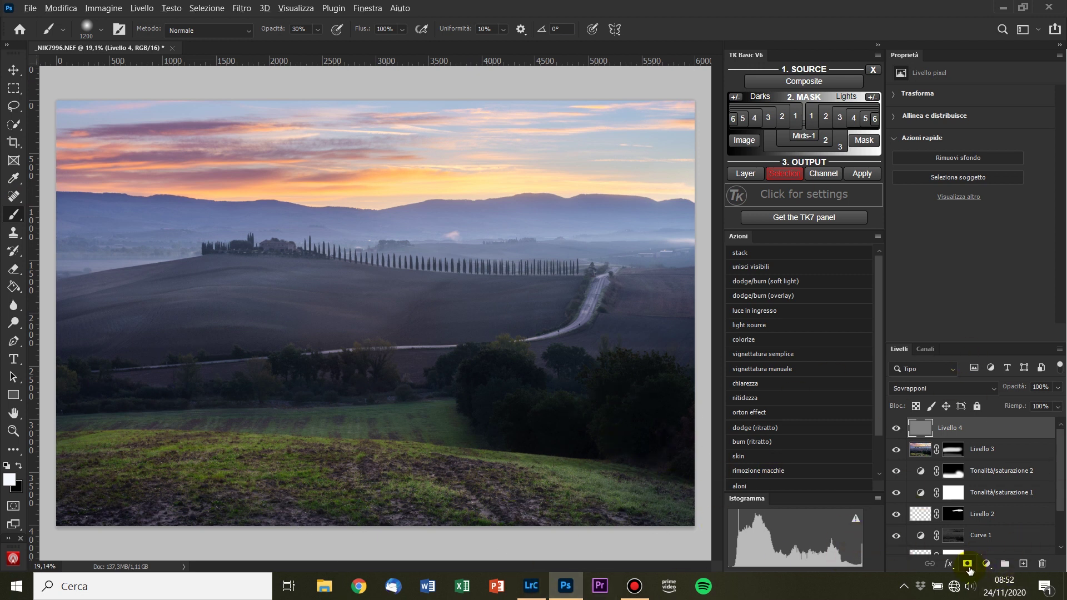
Give Livello 4 a black mask and paint sharpening over the hills, cypress row and road with a 700 brush
left_click(967, 566, "alt")
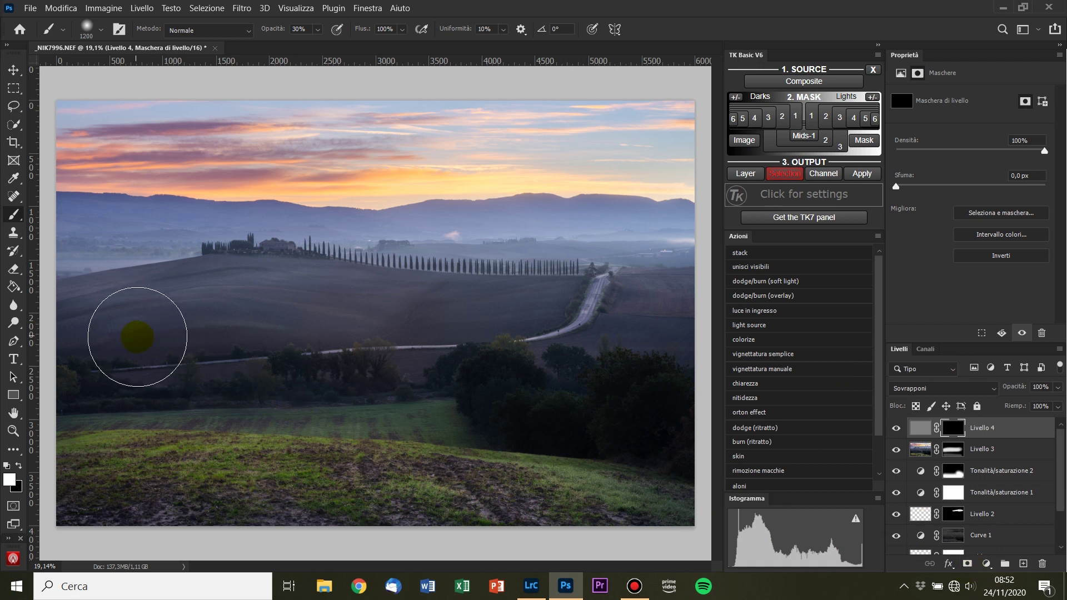
key("bracketleft")
key("bracketleft")
key("bracketleft")
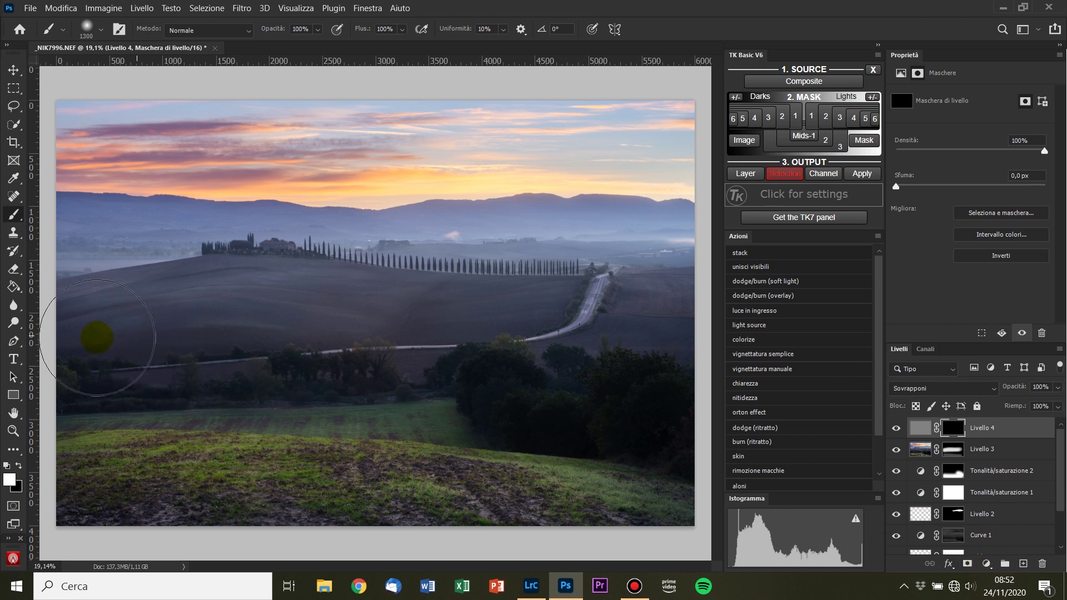
key("bracketleft")
key("bracketleft")
left_click_drag(511, 199, 175, 270)
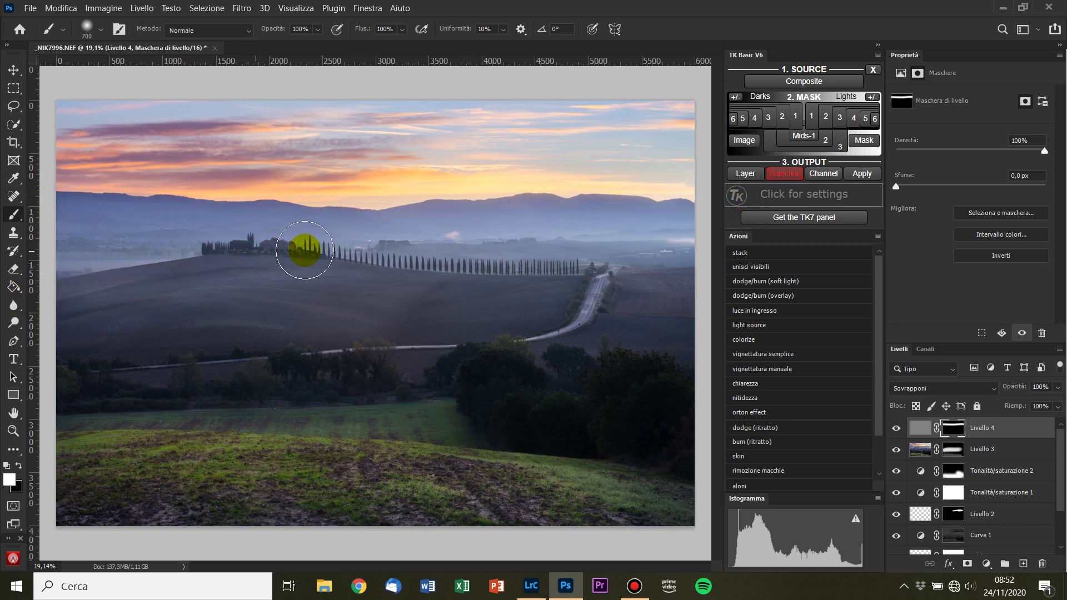
left_click_drag(541, 288, 573, 304)
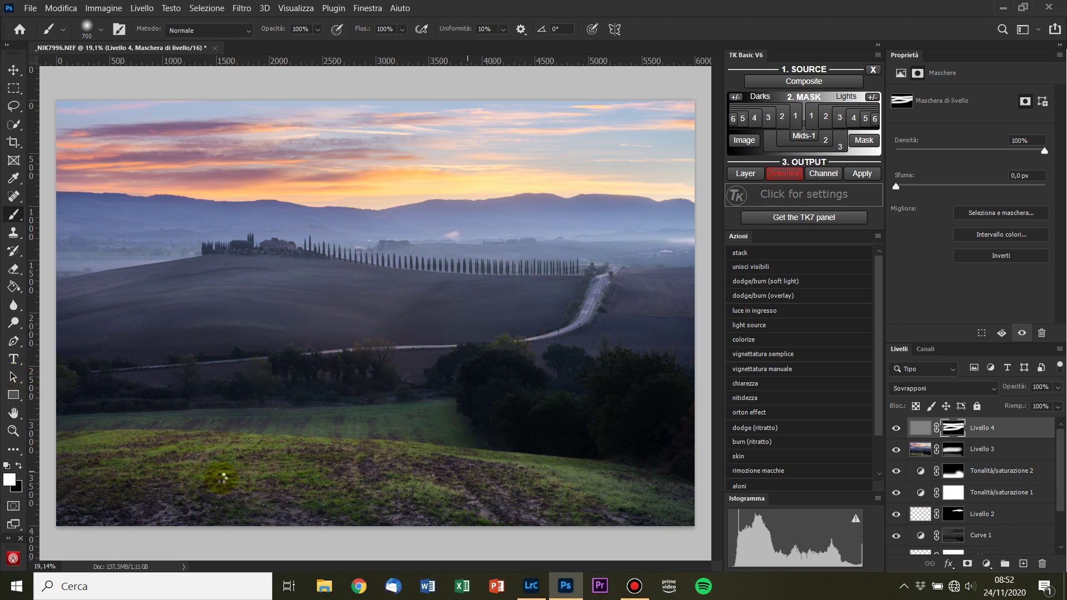
Check Livello 4's mask, paint over the dark trees, and stamp all visible layers into Livello 5
left_click(953, 433, "alt")
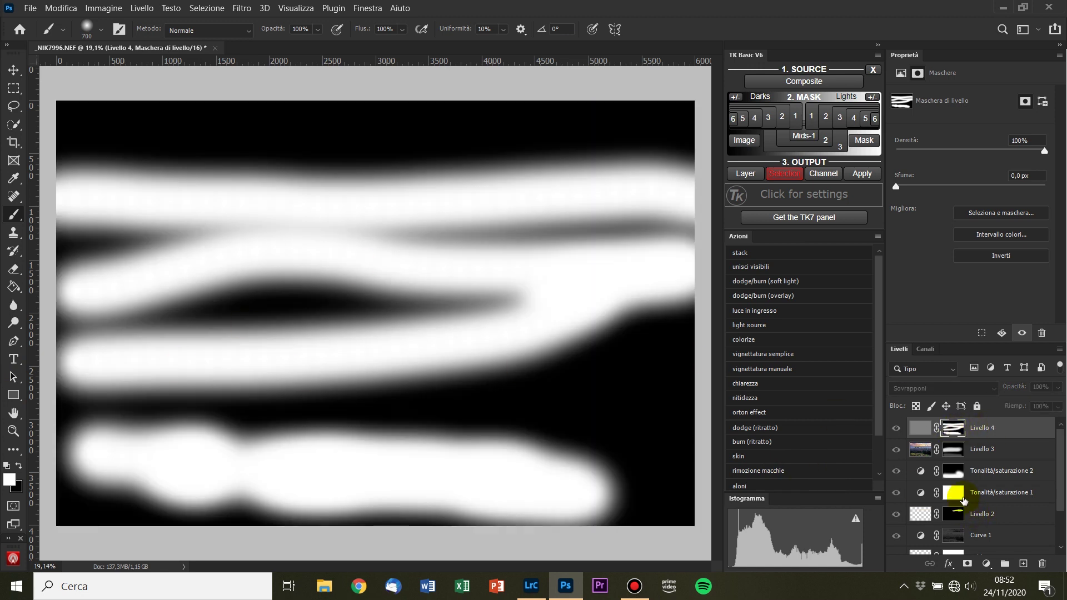
left_click(954, 427, "alt")
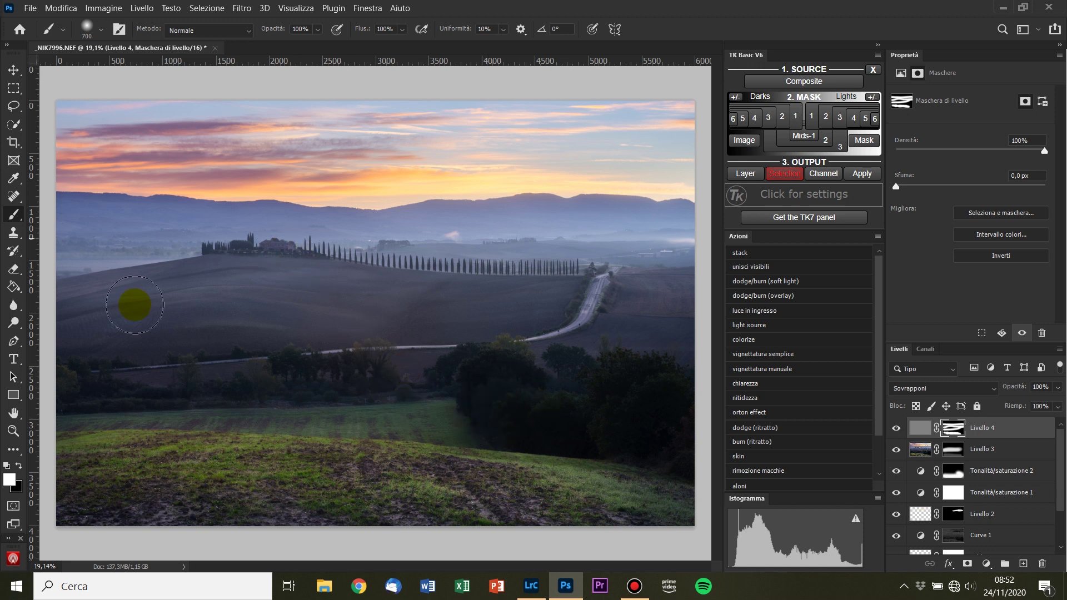
left_click_drag(472, 376, 503, 381)
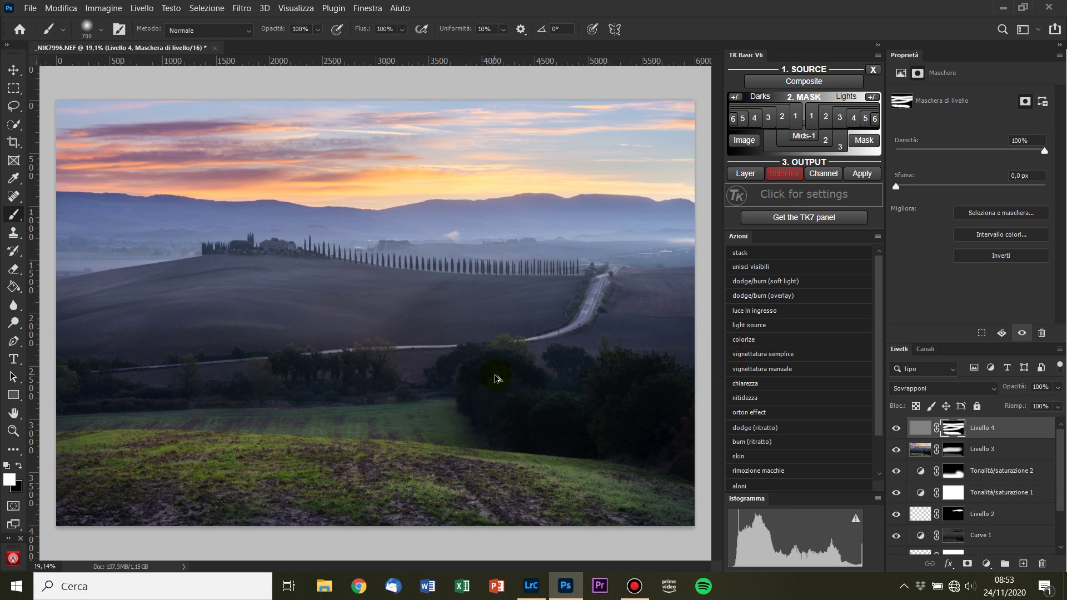
key("ctrl+alt+shift+e")
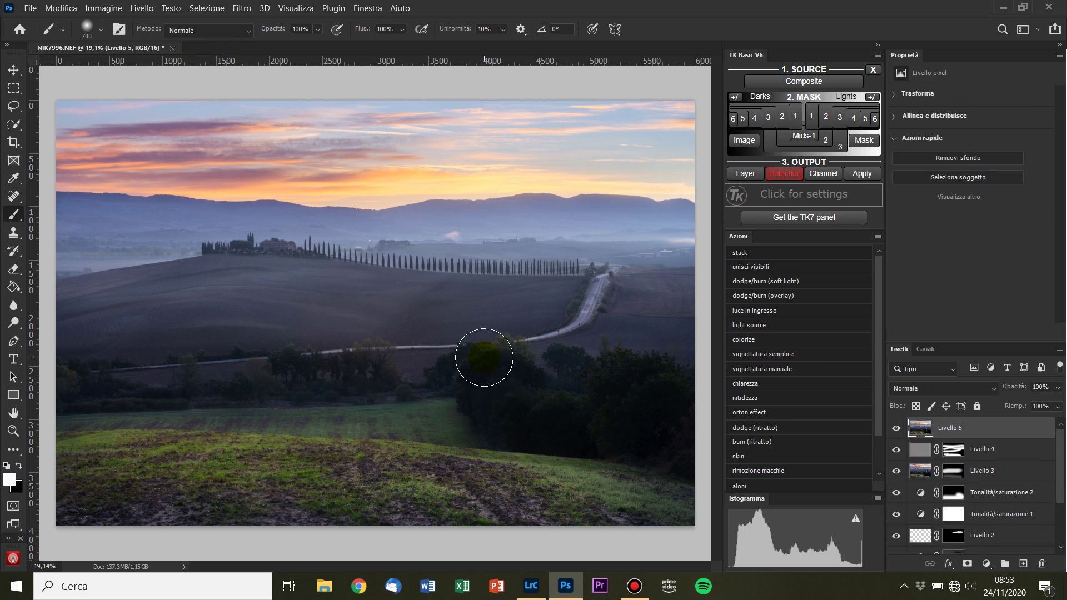
Blur Livello 5 with a roughly 27.7-pixel Gaussian blur, then show the Channels panel
left_click(242, 8)
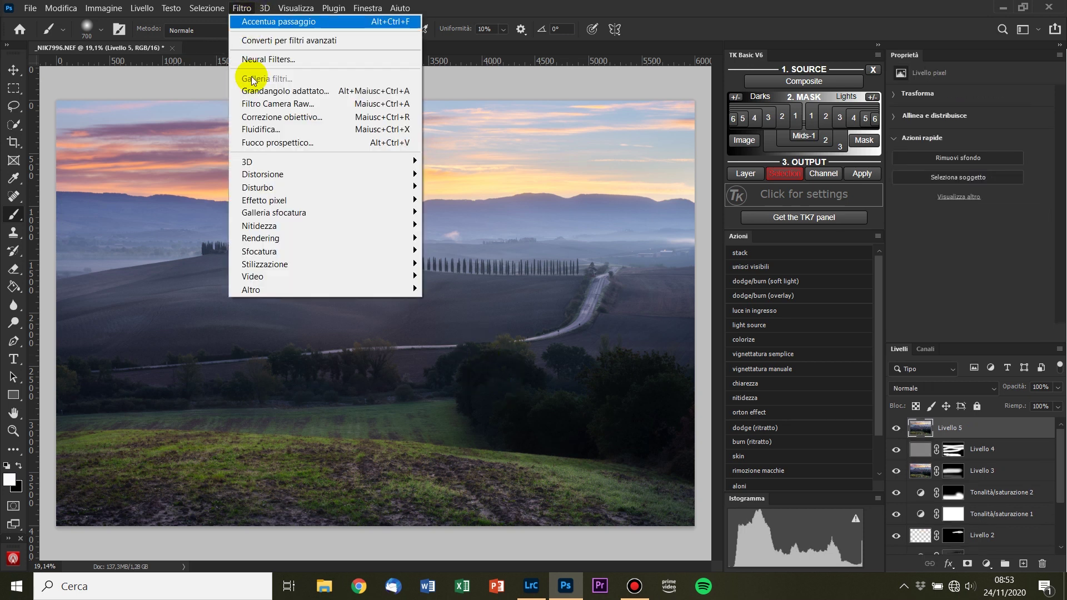
mouse_move(325, 251)
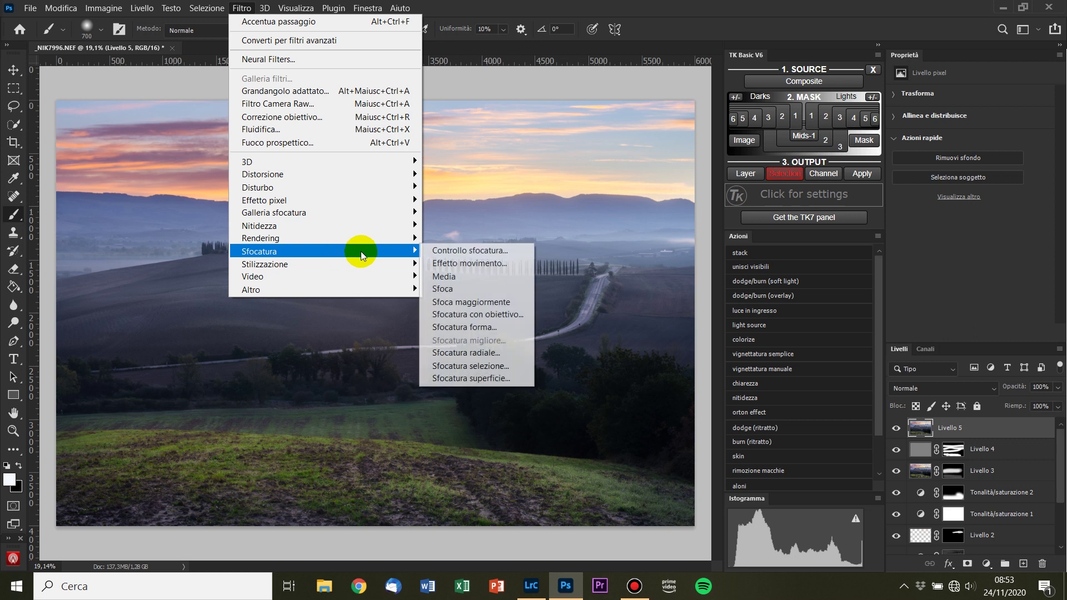
left_click(510, 253)
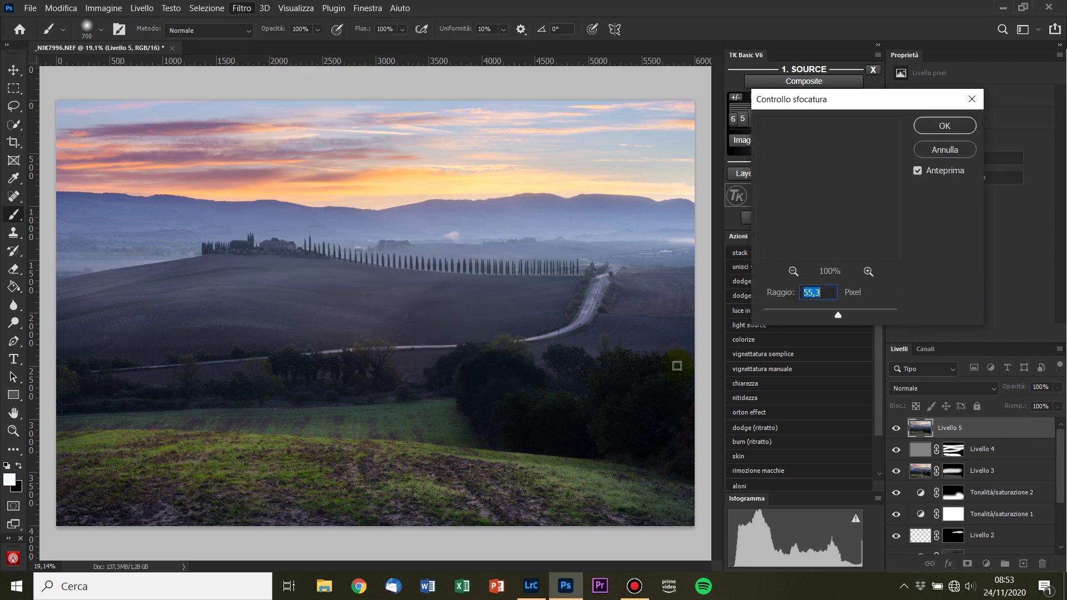
type("24")
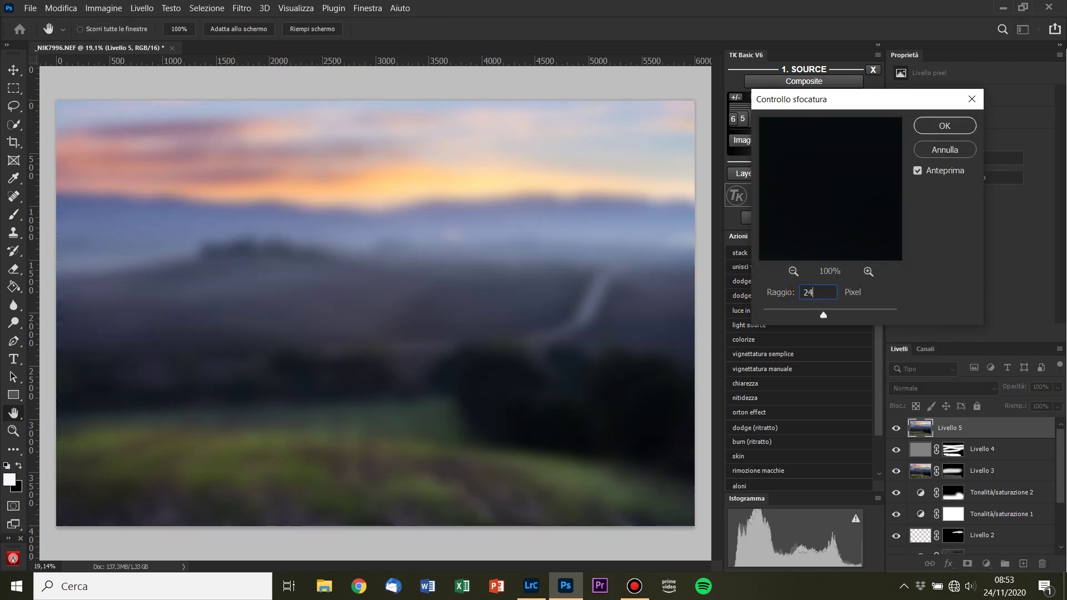
key("Tab")
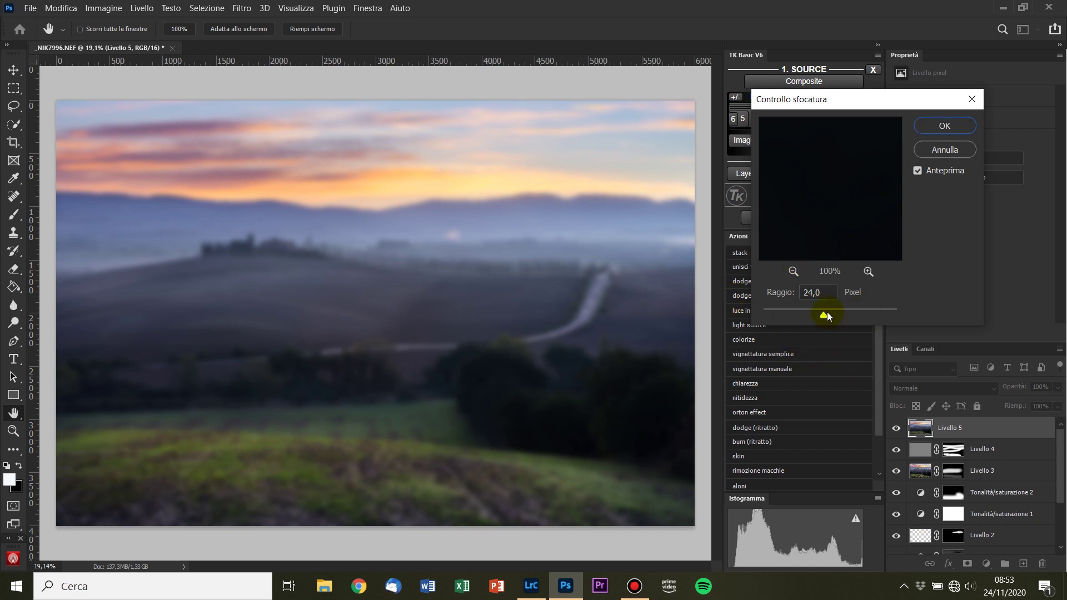
left_click_drag(827, 316, 826, 316)
left_click(943, 127)
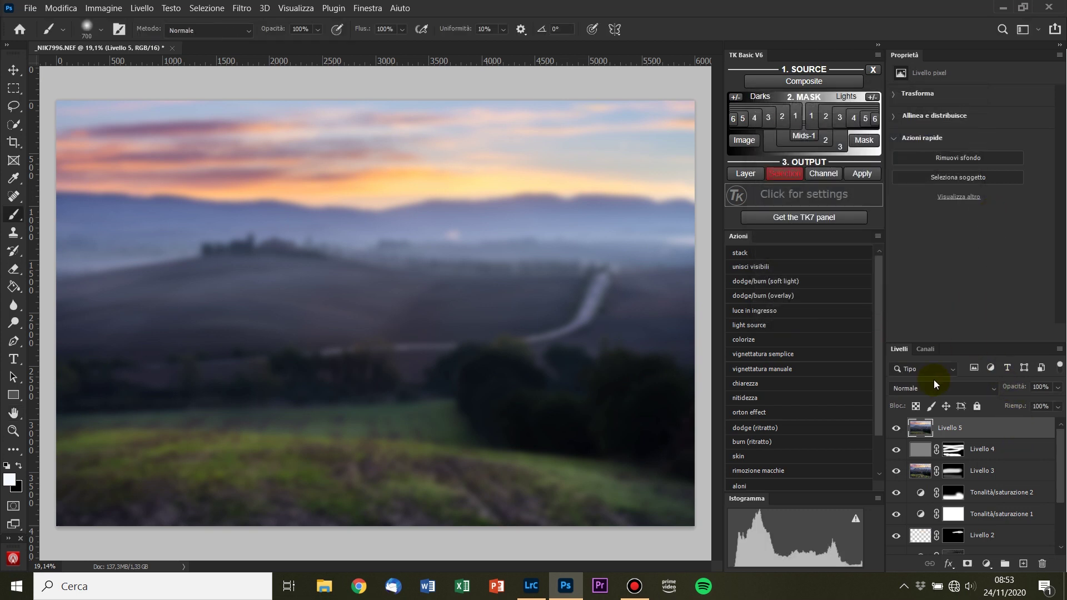
left_click(925, 349)
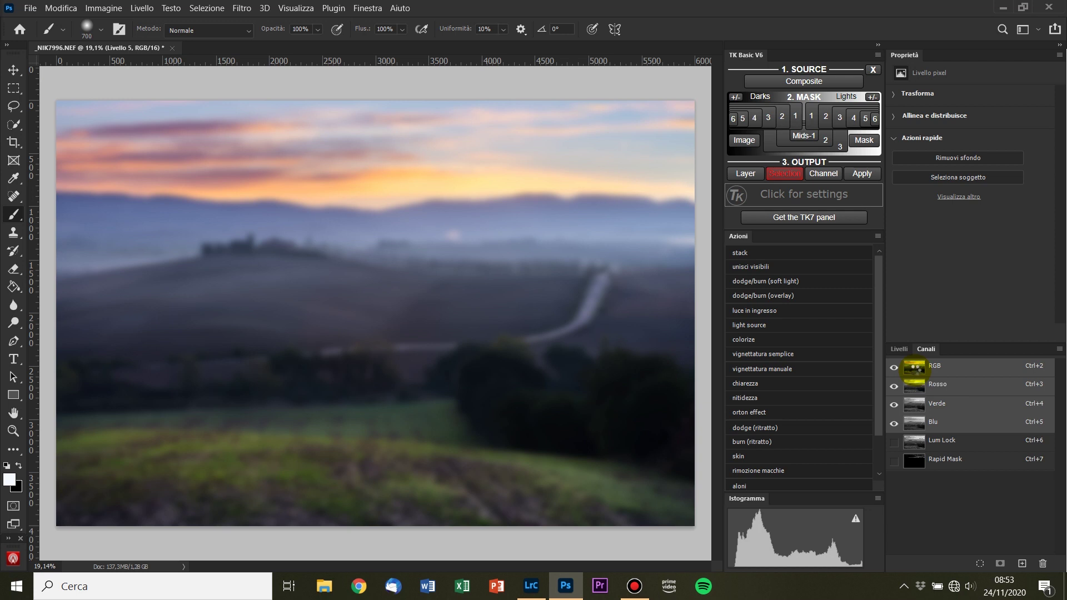
Load the RGB channel's brightness as a selection and turn it into a mask on Livello 5
left_click(914, 368, "ctrl")
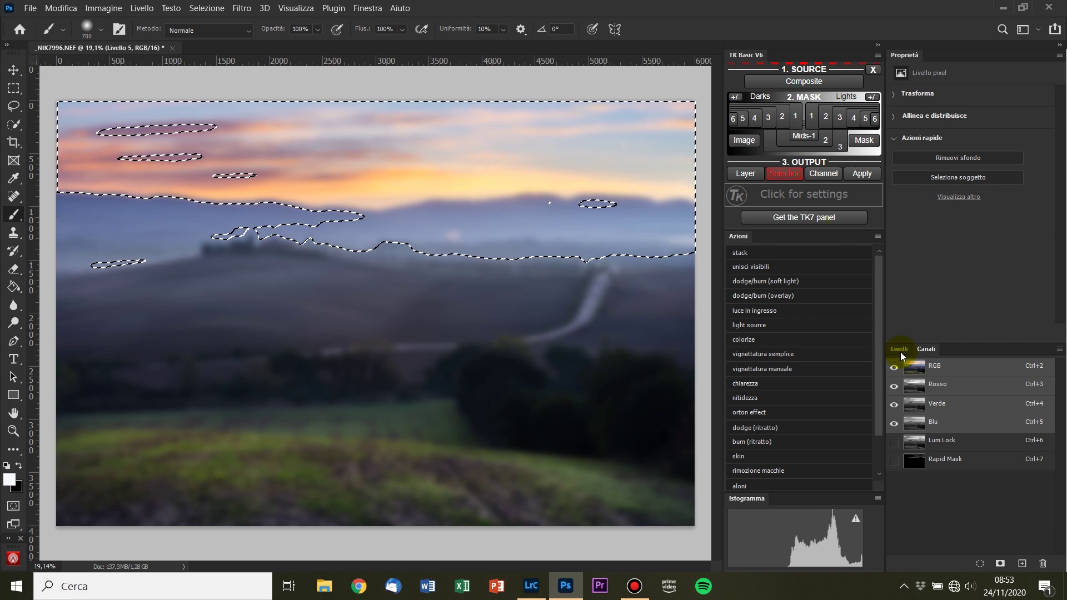
left_click(899, 348)
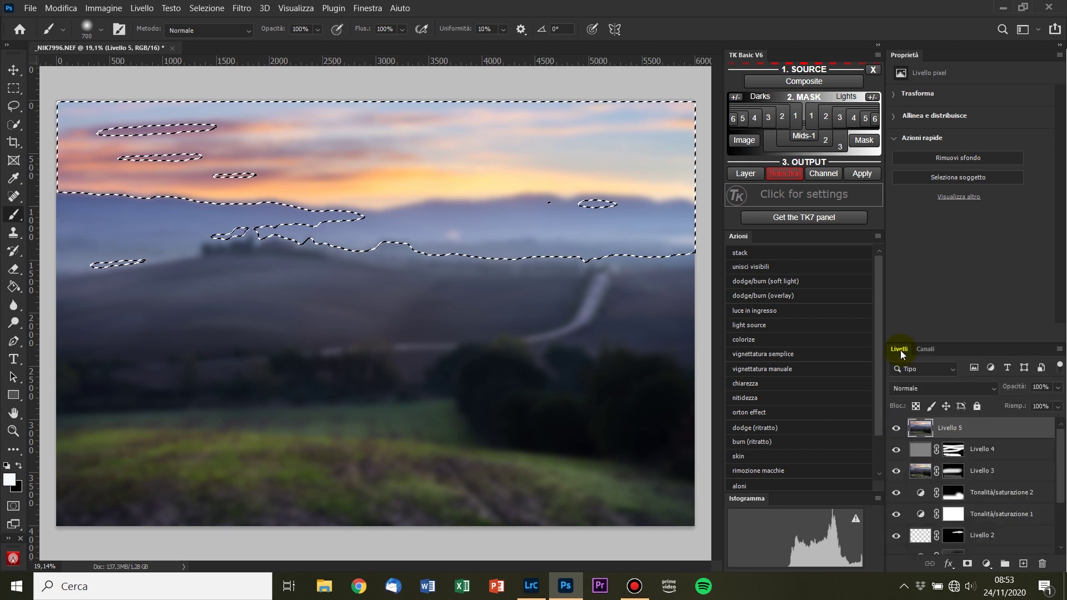
left_click(967, 564)
left_click(952, 429, "alt")
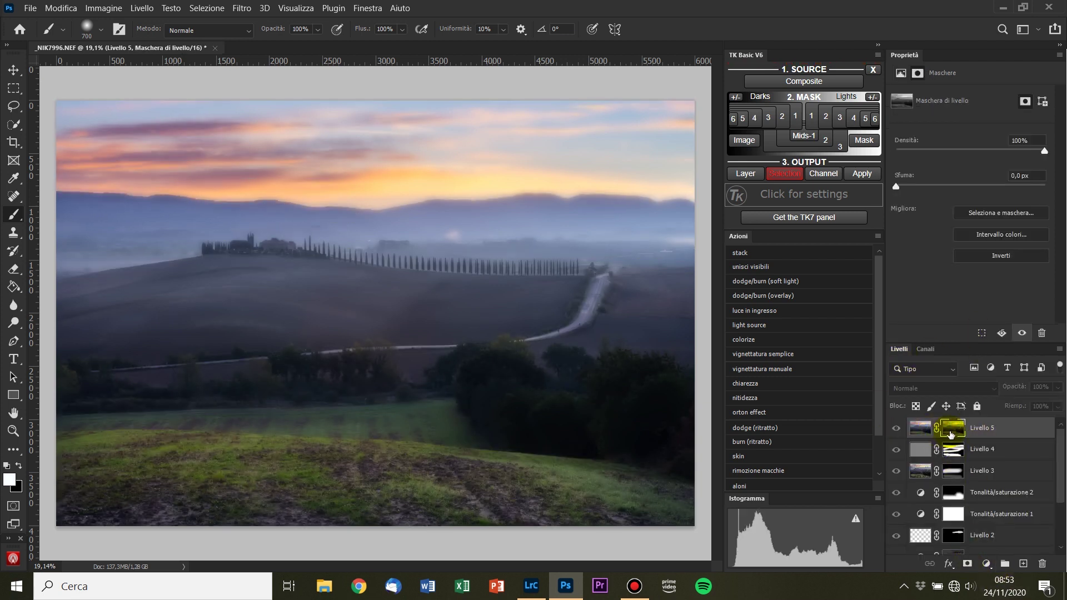
left_click(923, 429)
Lower Livello 5's opacity to 11% for a faint glow
left_click_drag(1021, 388, 847, 395)
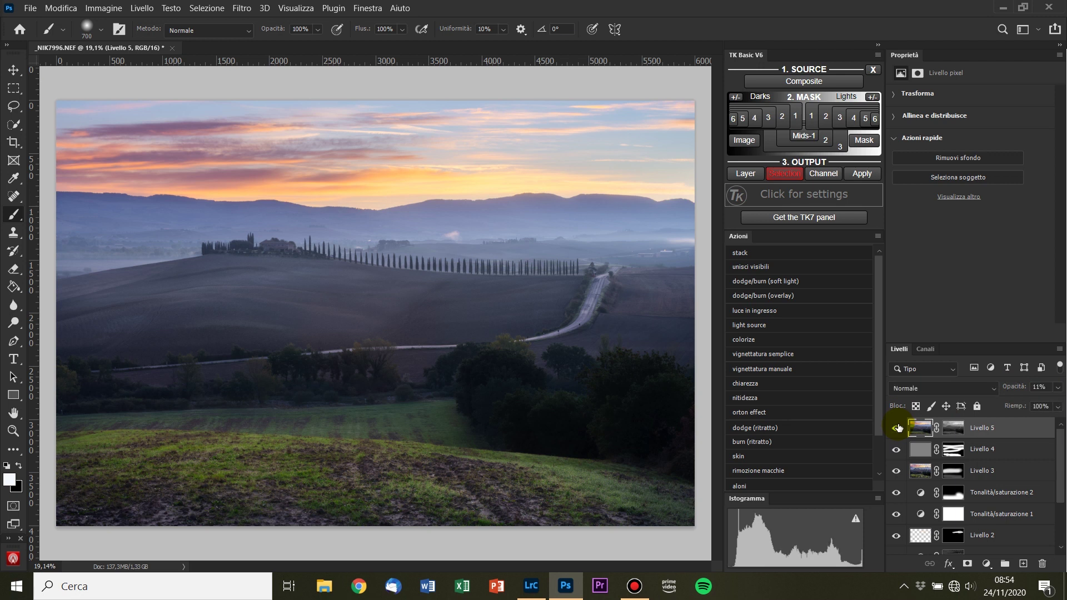
scroll(1016, 497, "down", 1)
scroll(1016, 497, "down", 1)
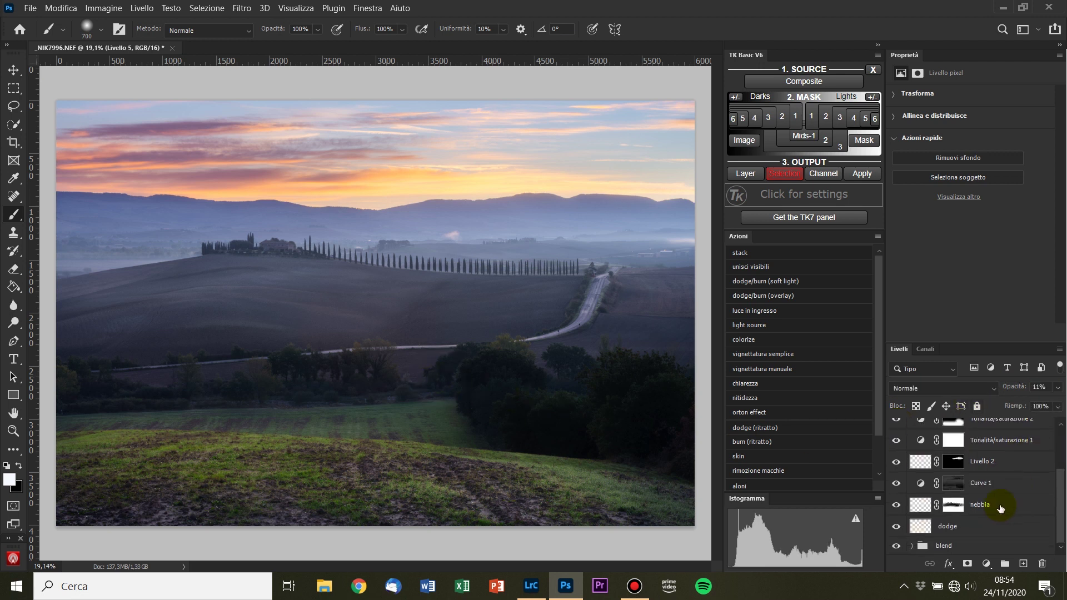
scroll(990, 511, "up", 2)
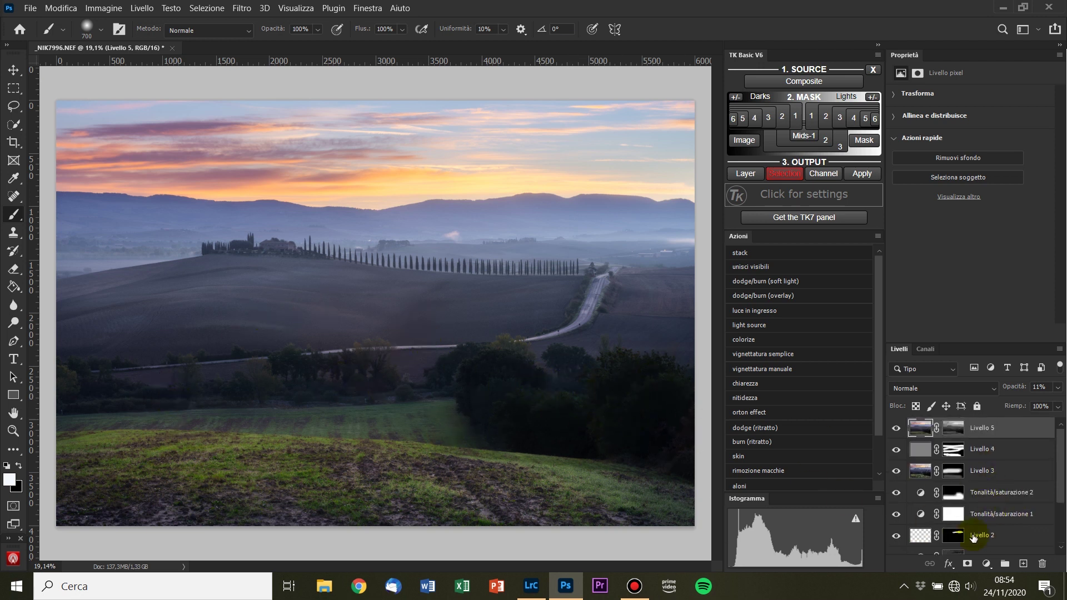
Add a Levels adjustment layer with output black raised to 5
left_click(985, 564)
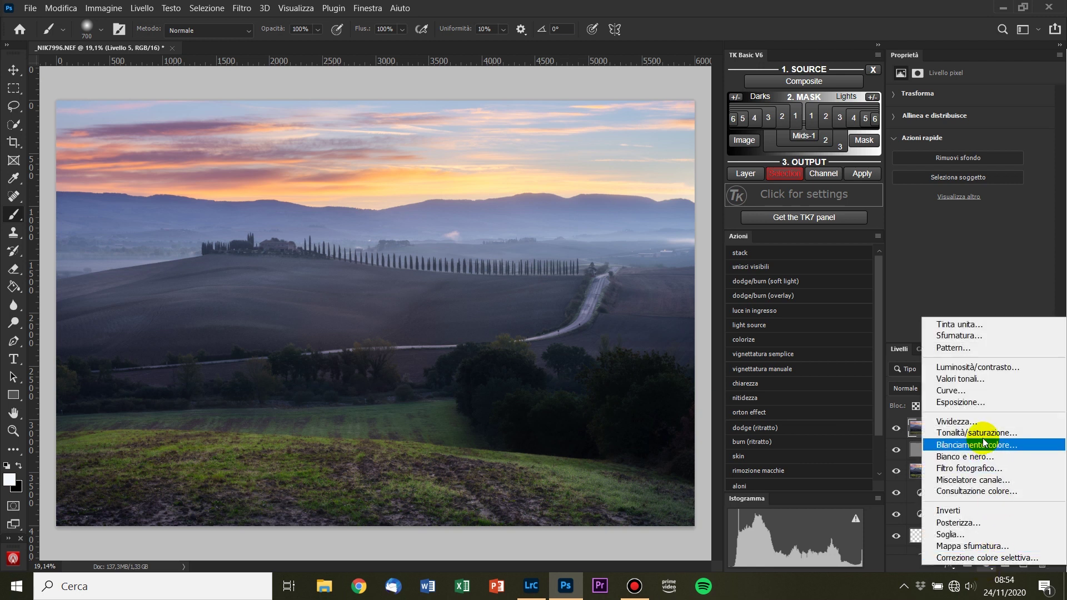
left_click(975, 380)
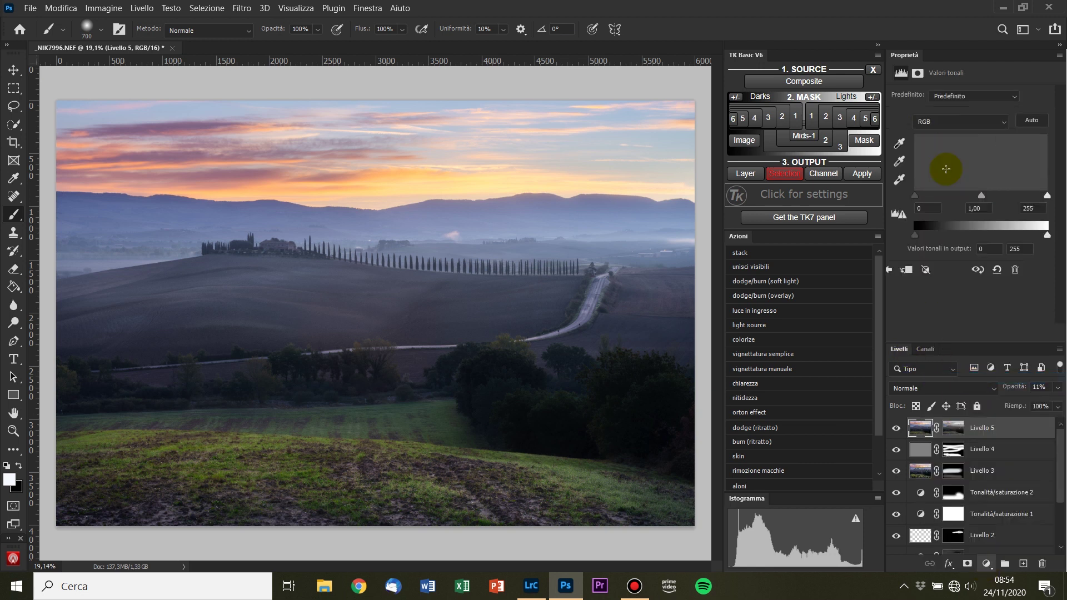
left_click_drag(988, 249, 944, 250)
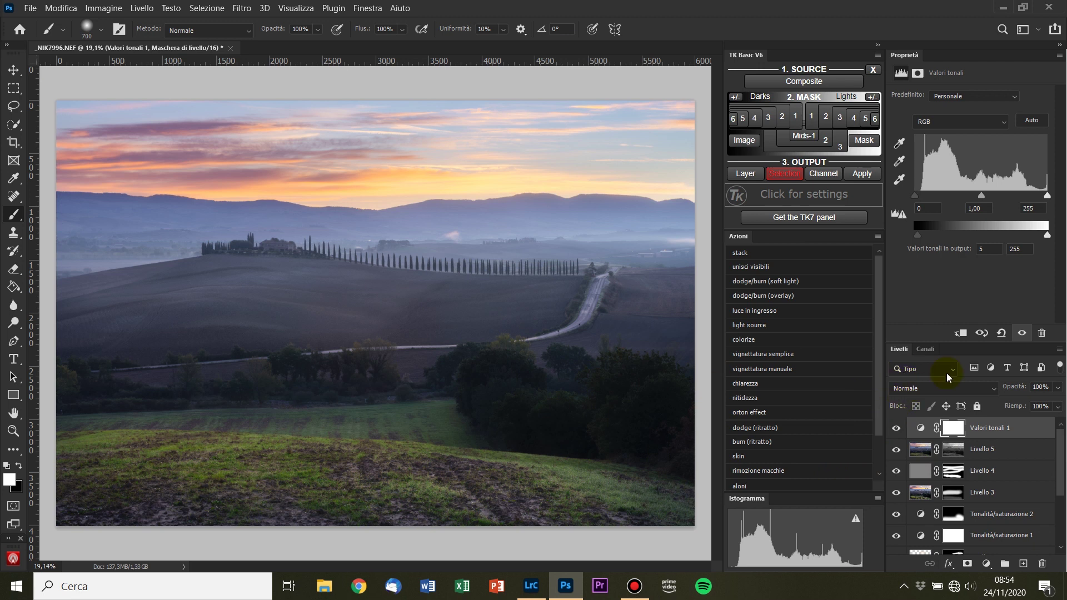
scroll(979, 468, "down", 3)
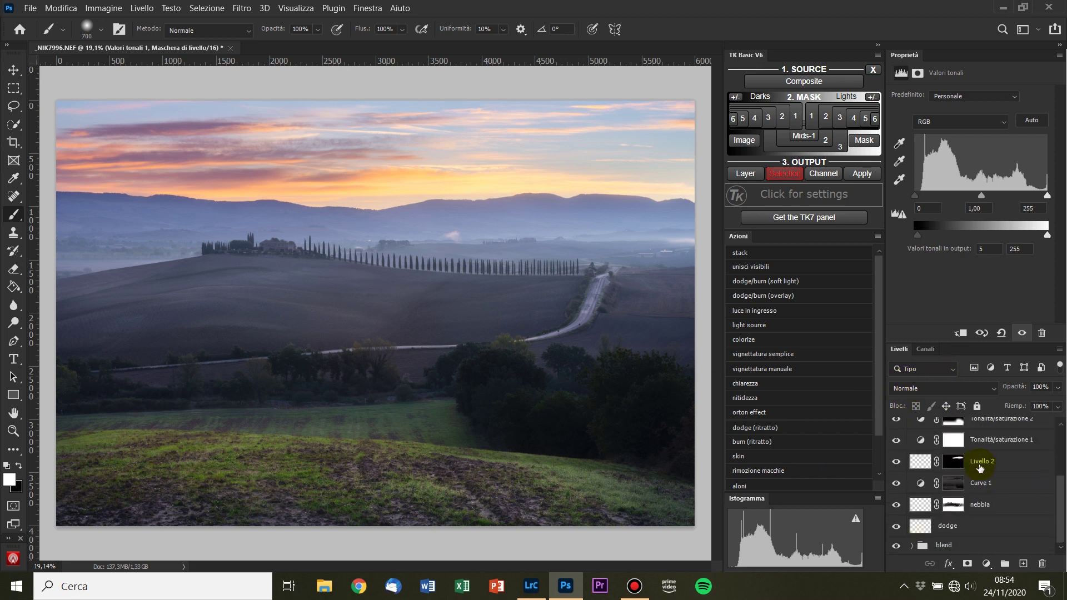
Group all layers from the top down to dodge into Gruppo 1, then compare it hidden and shown
left_click(1018, 528, "shift")
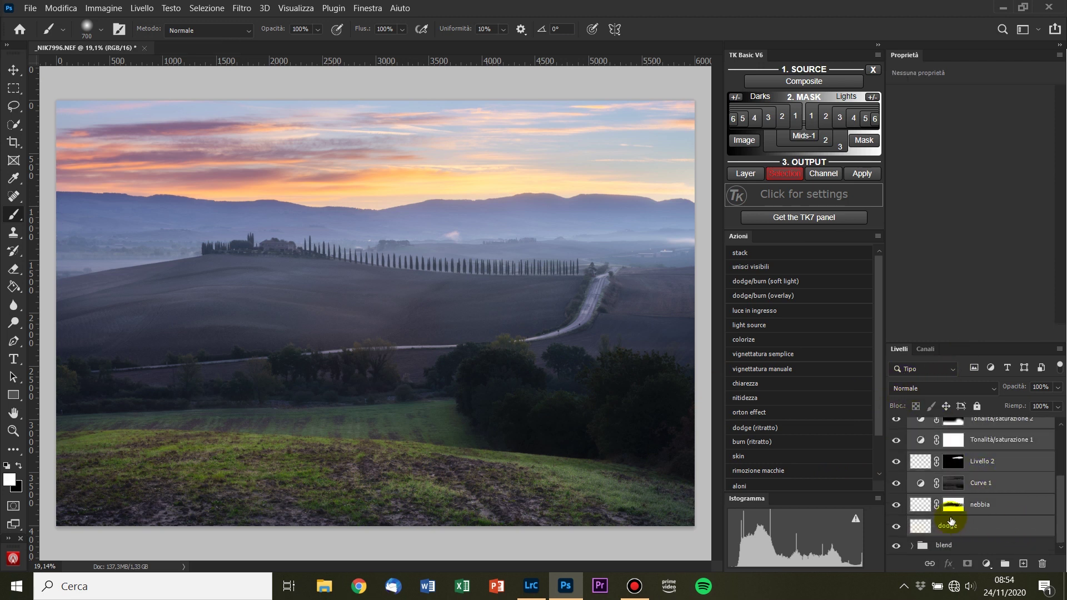
key("ctrl+g")
left_click(896, 427)
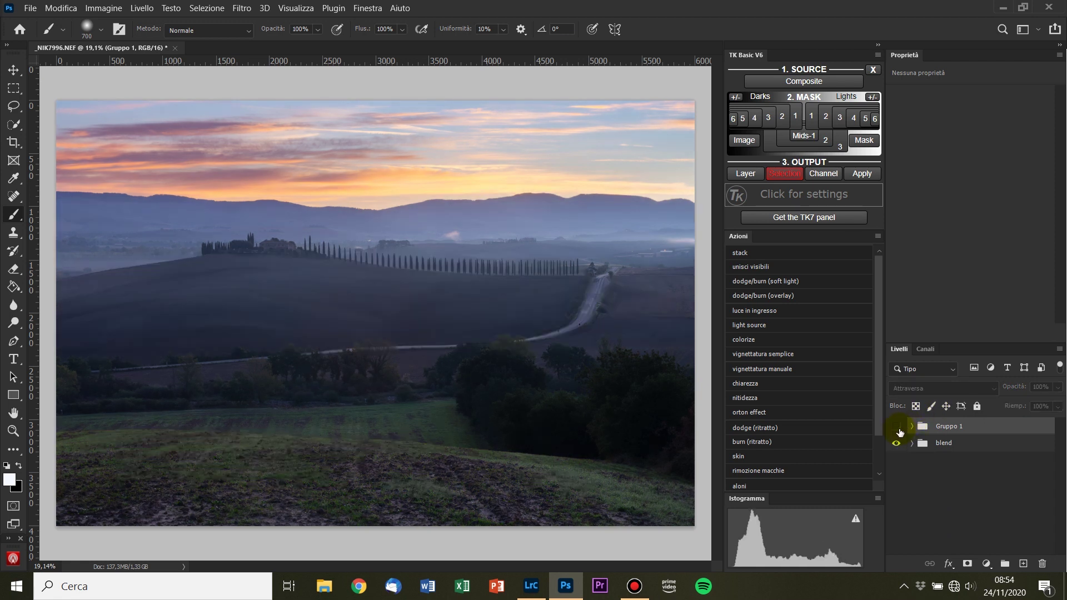
left_click(898, 429)
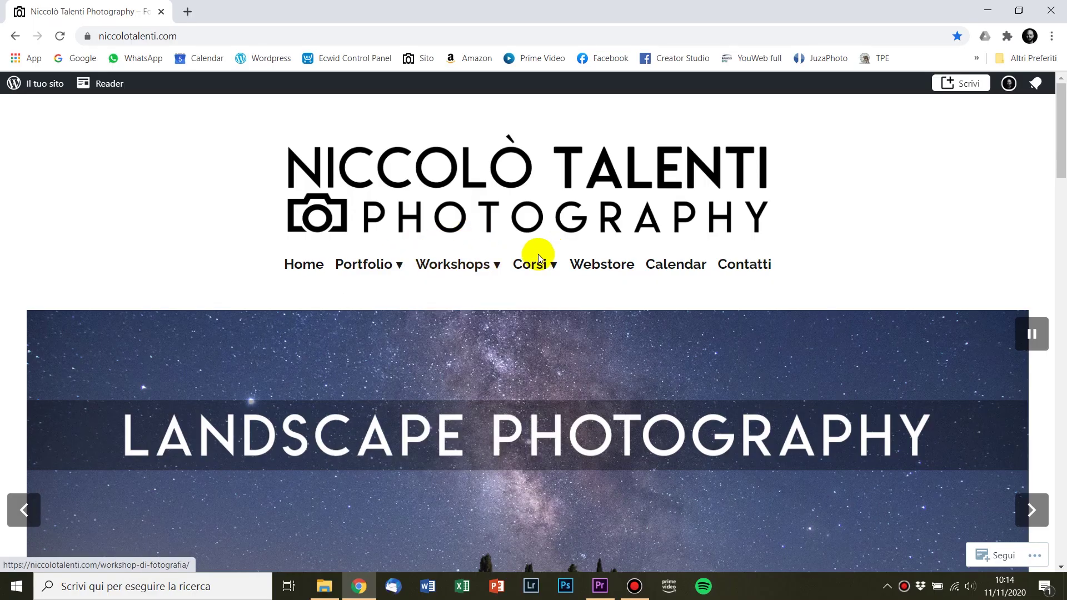
Visit the site's Webstore page, then the Tuscany 2021 Calendar page
left_click(552, 346)
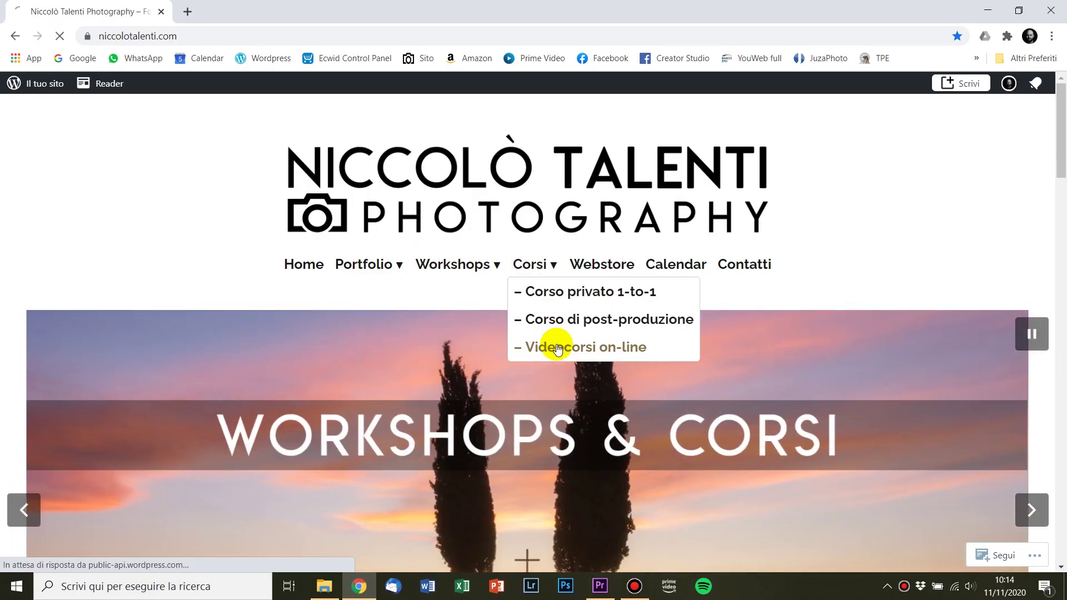
scroll(715, 306, "down", 7)
scroll(715, 306, "up", 7)
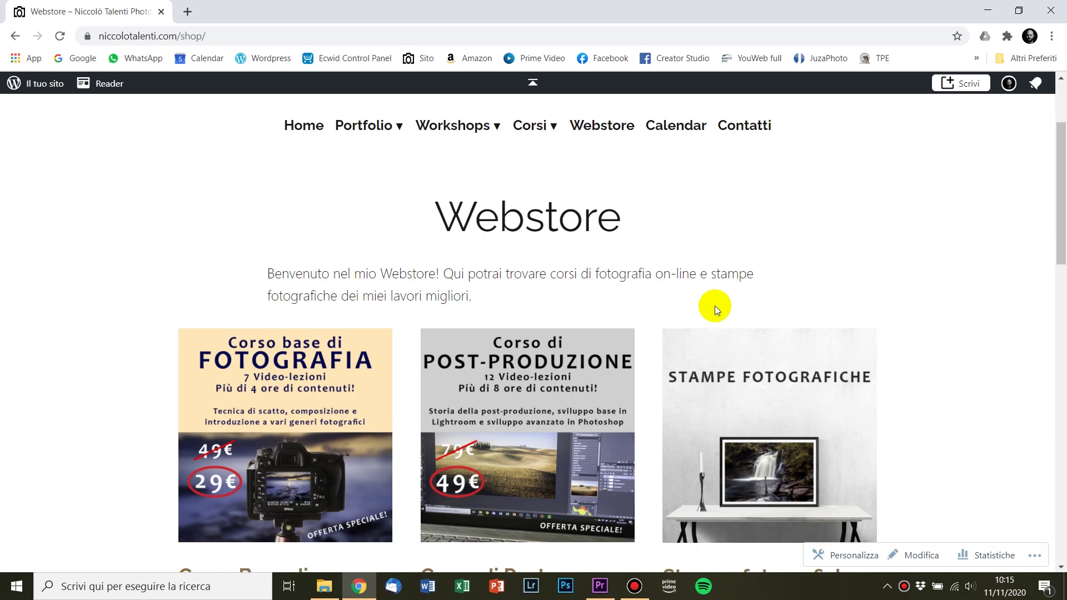
left_click(659, 273)
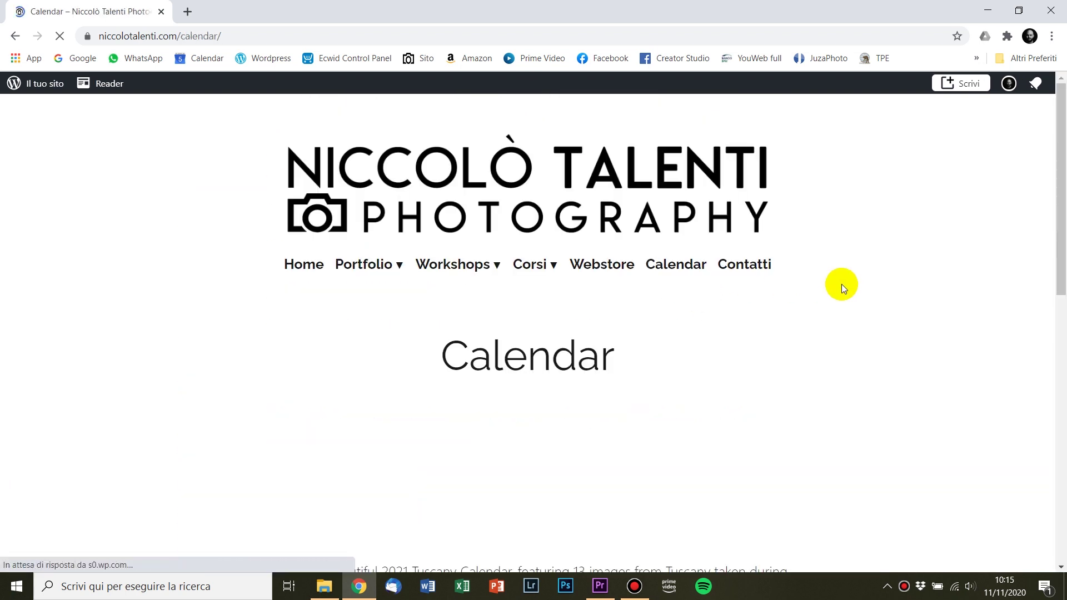
scroll(841, 284, "down", 3)
scroll(841, 285, "down", 1)
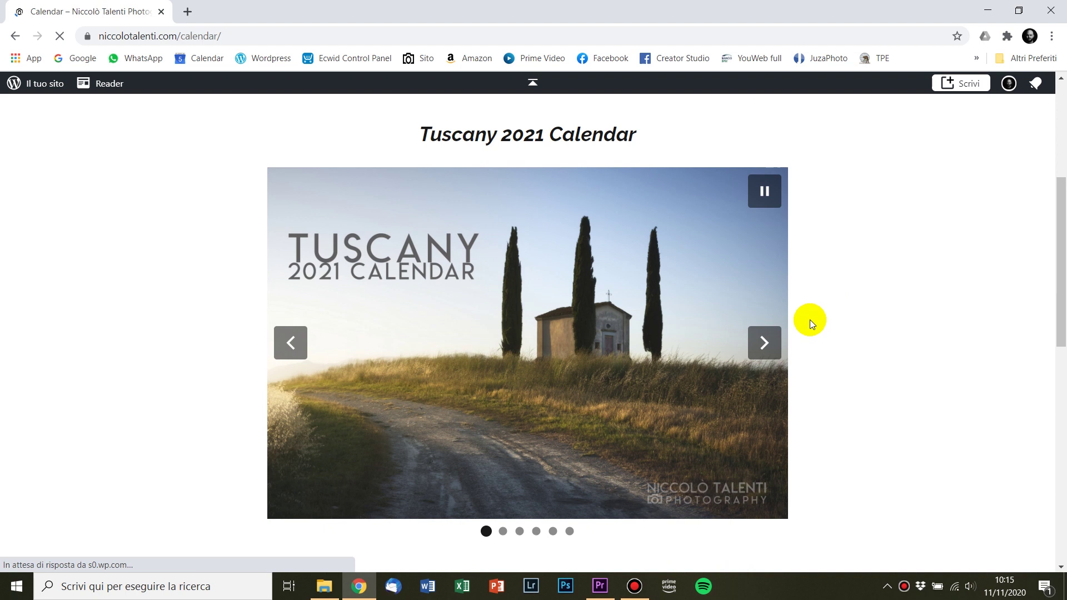
Page forward through the calendar slideshow photos
left_click(757, 343)
left_click(757, 343)
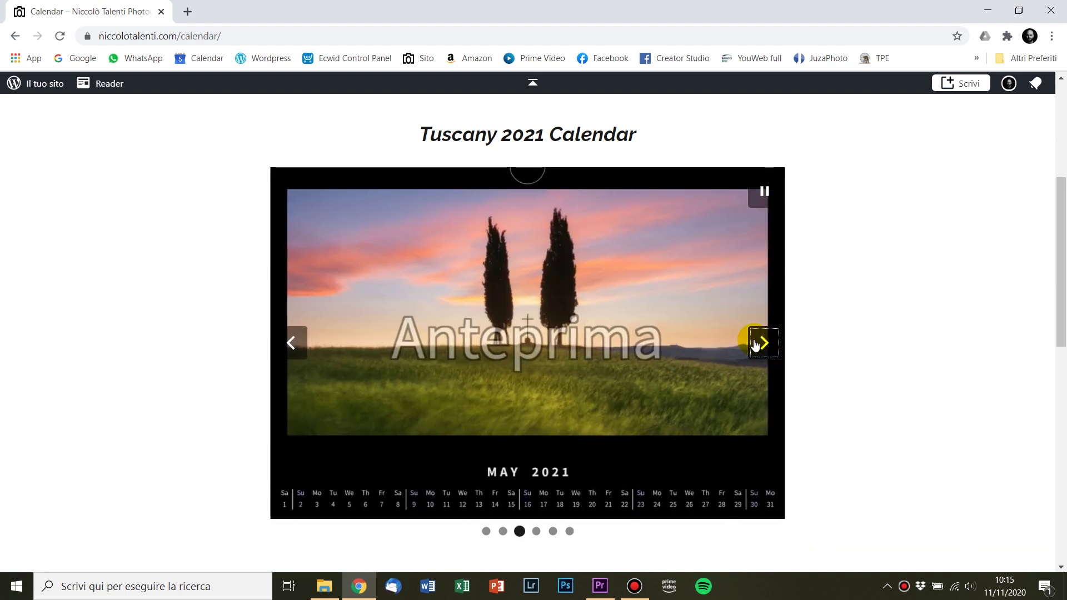
scroll(889, 312, "down", 1)
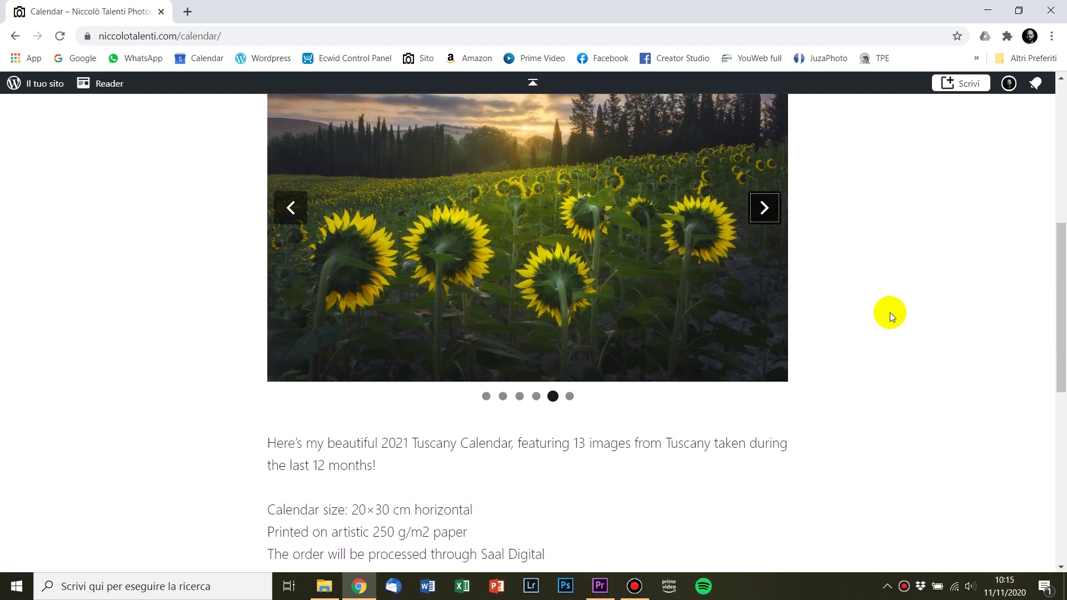
scroll(889, 312, "up", 4)
scroll(889, 312, "up", 2)
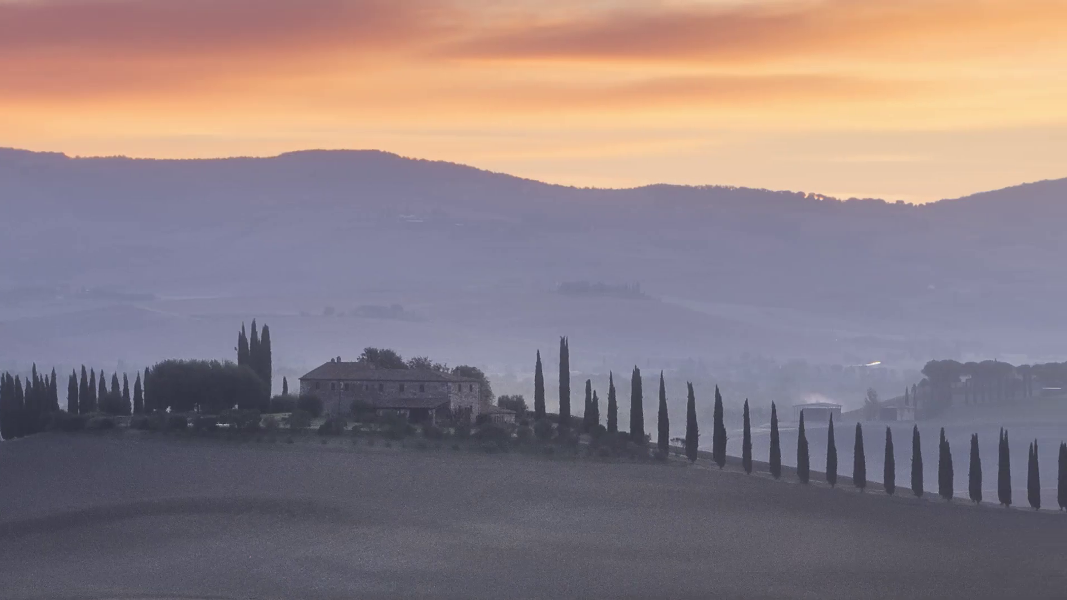